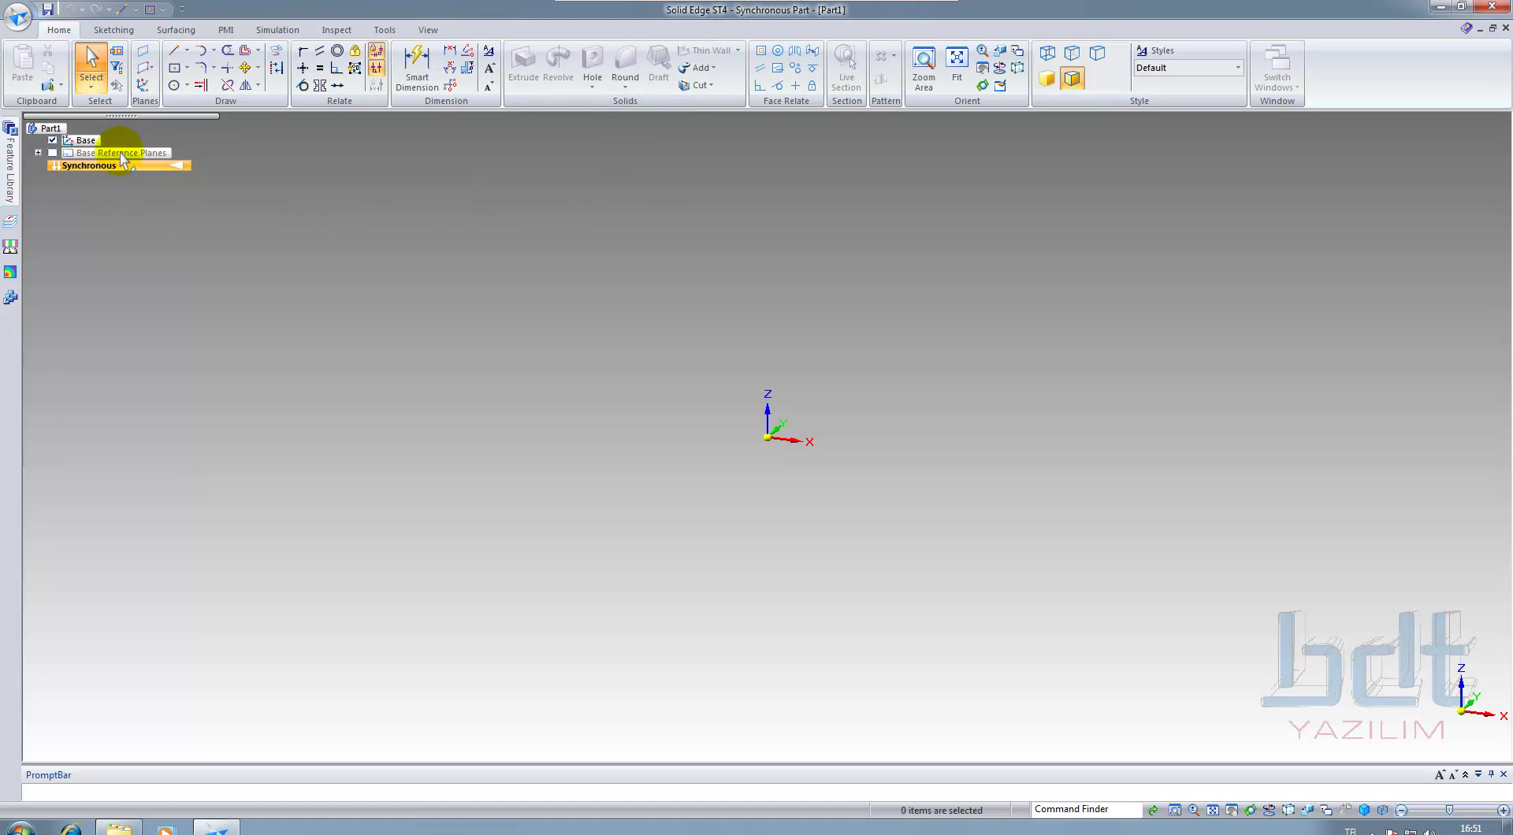
Look through the Layers, Sensors, Simulation, Family of Parts and Feature Library contents of the part environment
mouse_move(128, 117)
mouse_down()
mouse_move(206, 120)
mouse_move(338, 198)
mouse_move(345, 229)
mouse_move(449, 126)
mouse_move(679, 141)
mouse_move(1064, 243)
mouse_move(1419, 171)
mouse_move(1448, 120)
mouse_move(1397, 118)
mouse_move(1419, 111)
mouse_move(591, 223)
mouse_move(125, 119)
mouse_up()
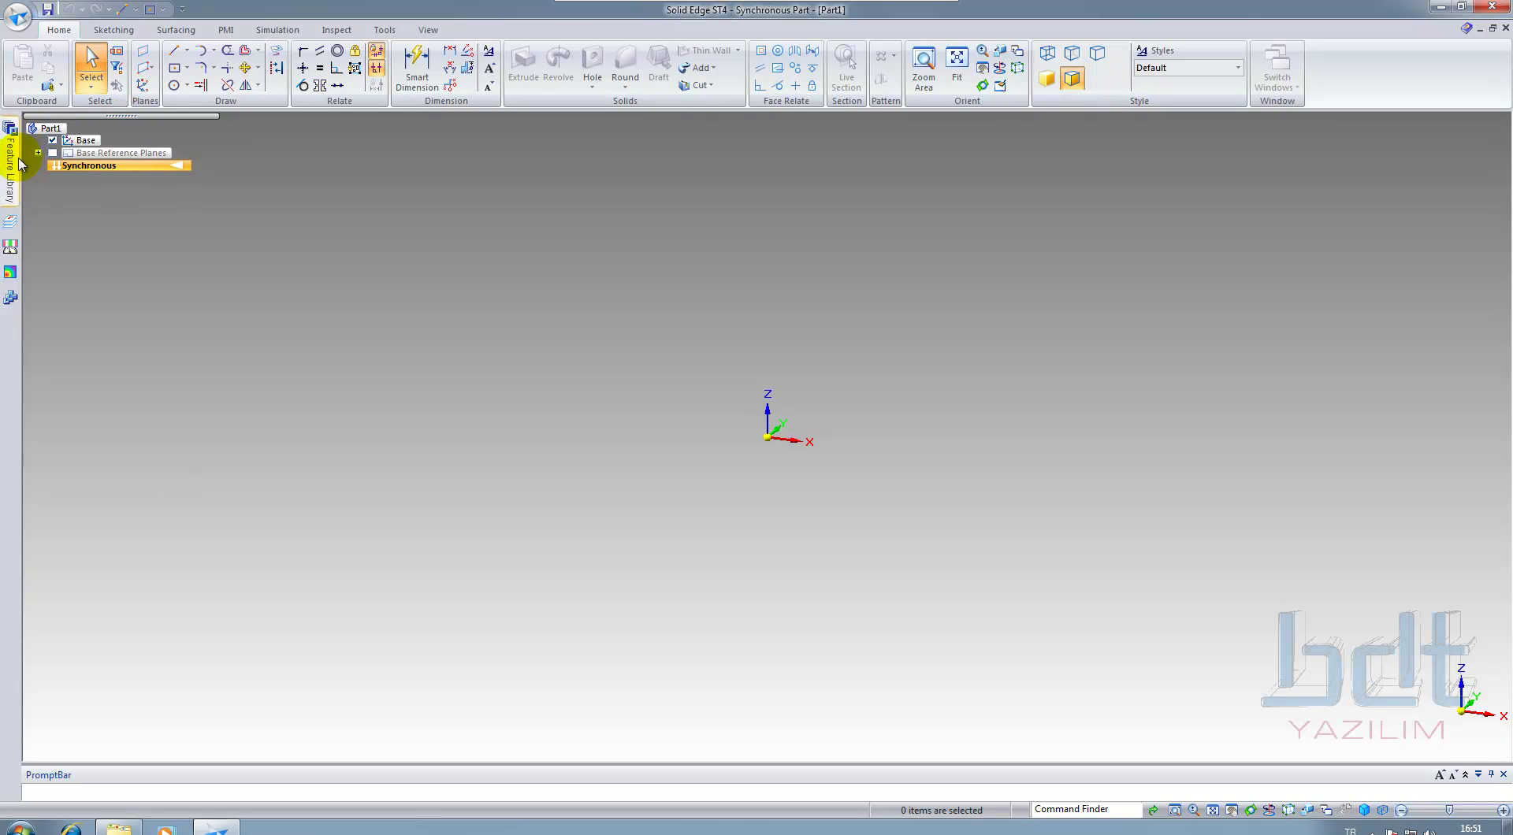
double_click(158, 116)
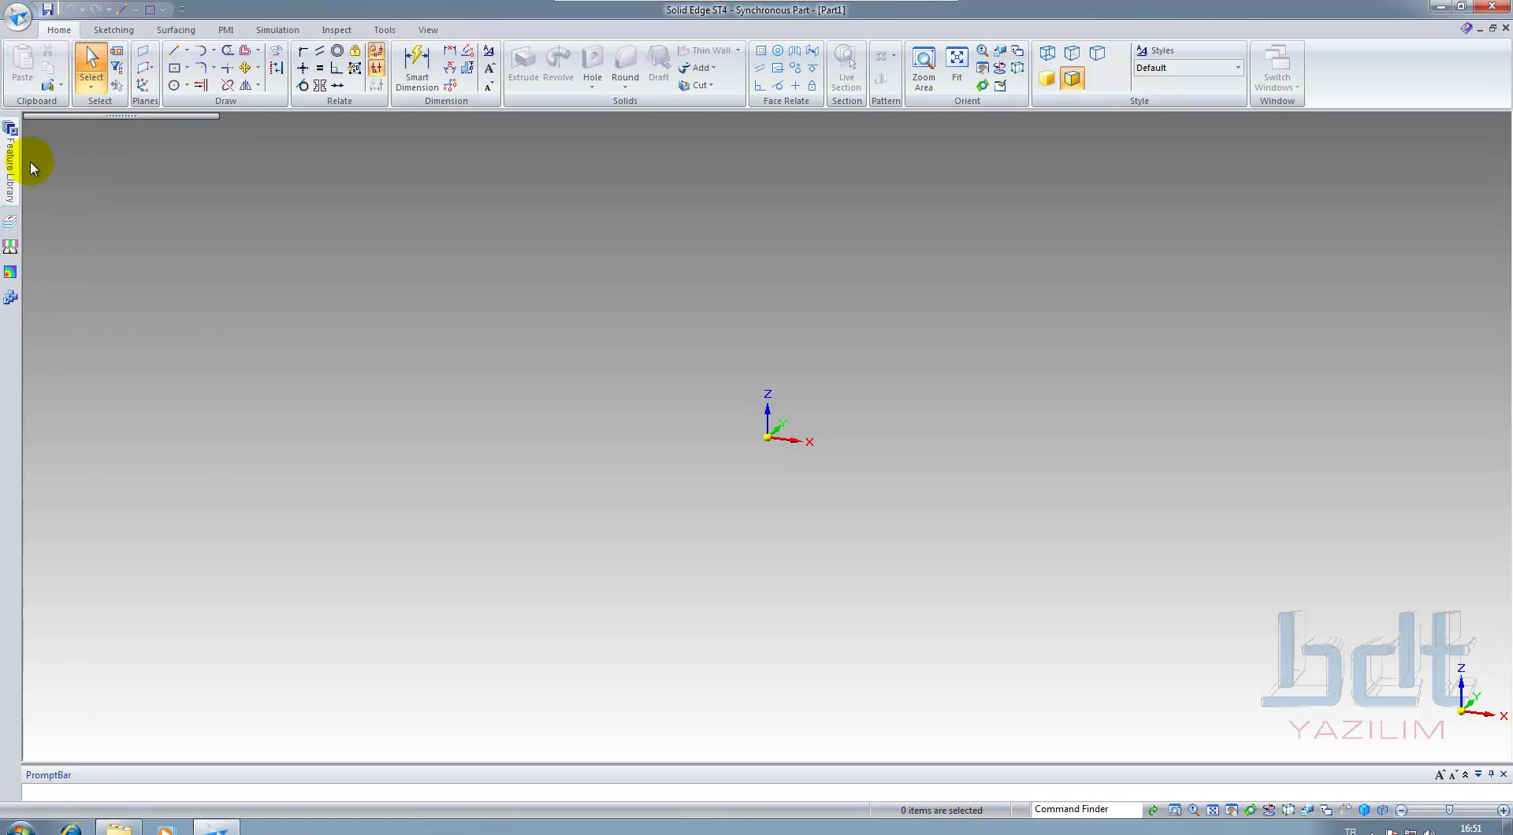
click(11, 186)
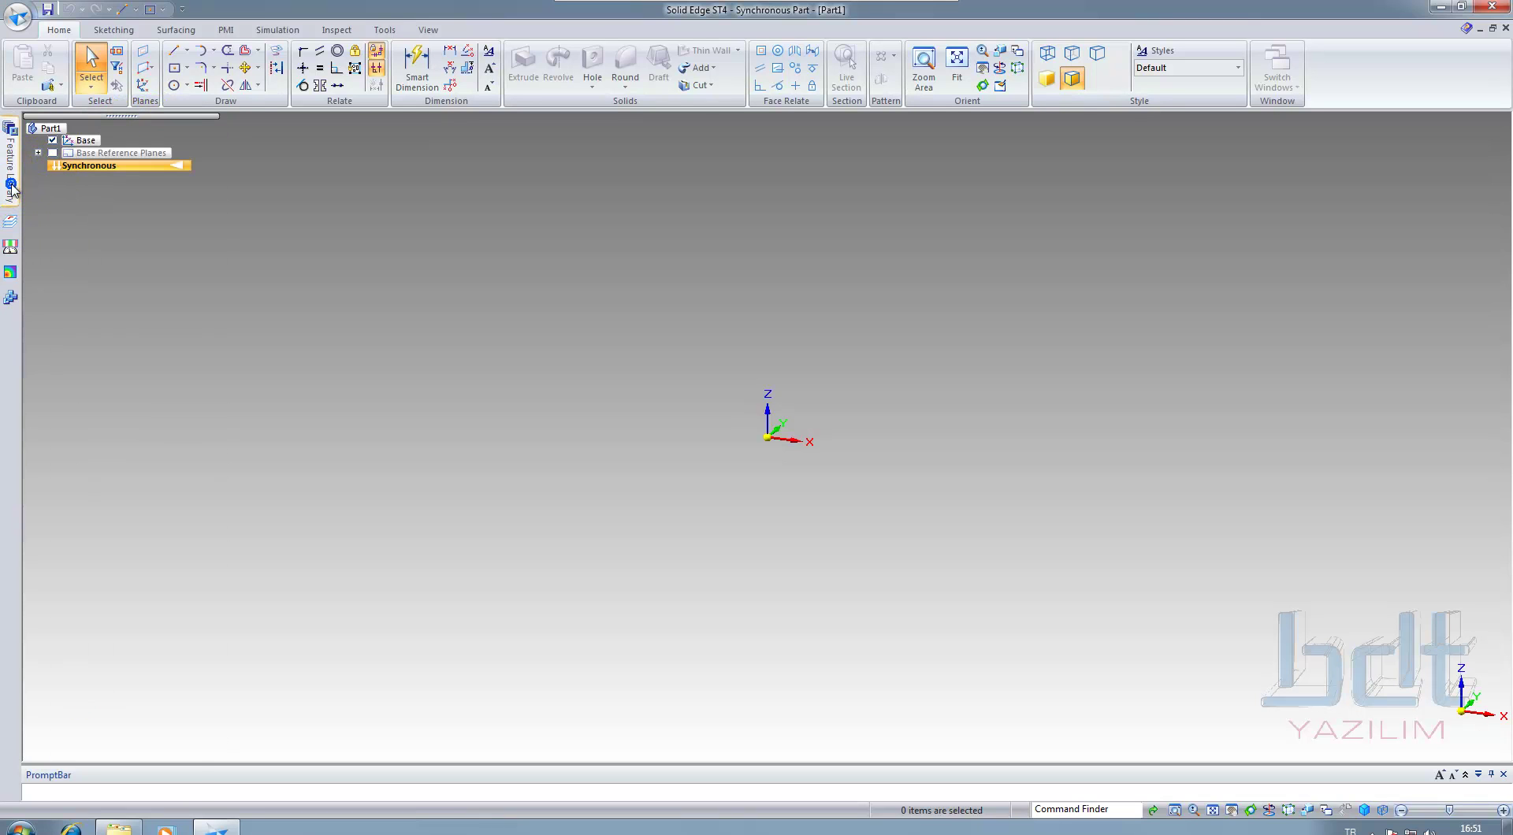
click(8, 228)
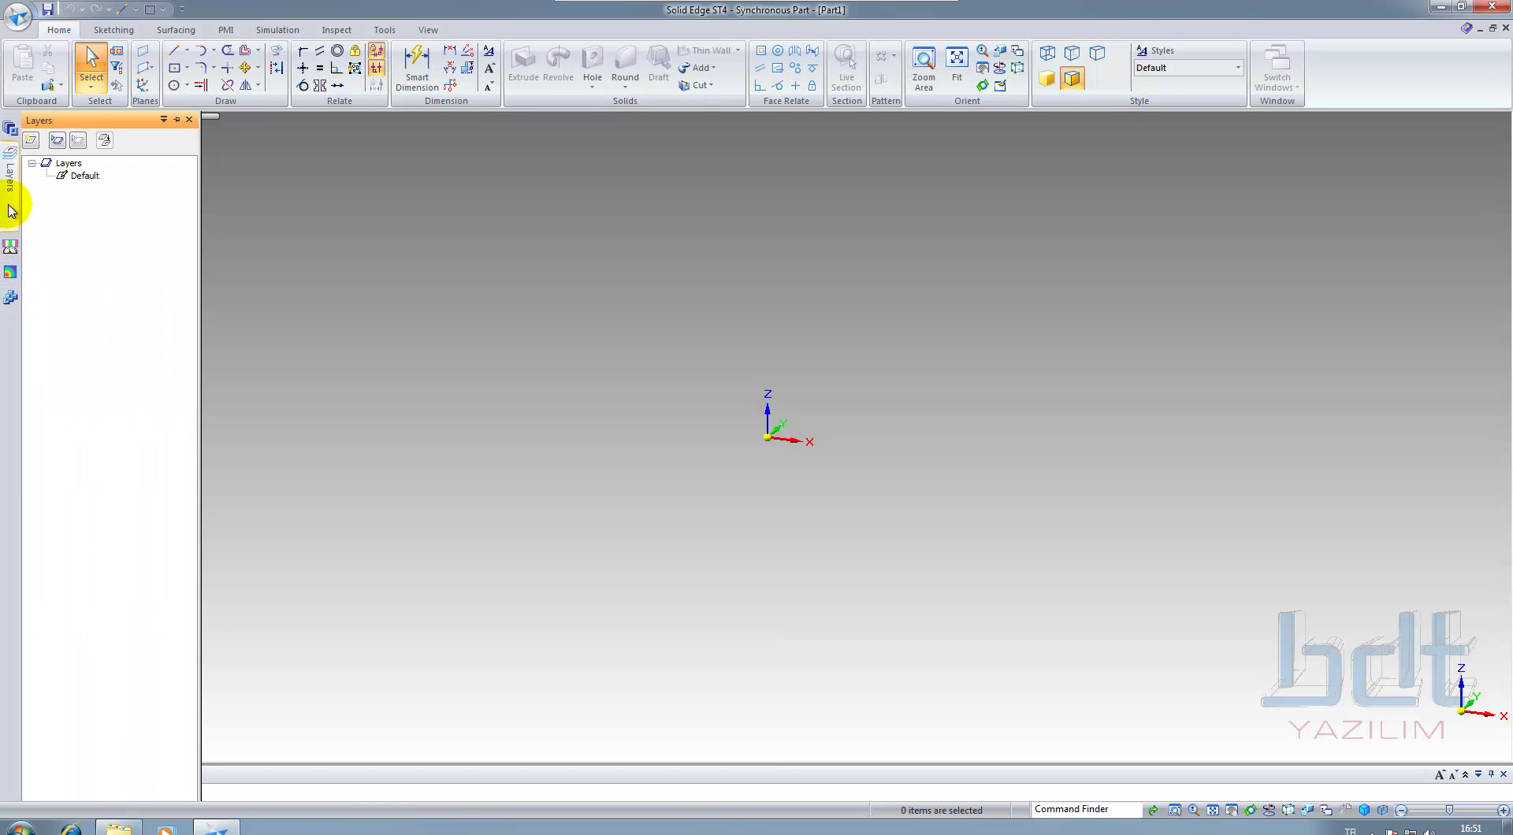
click(9, 246)
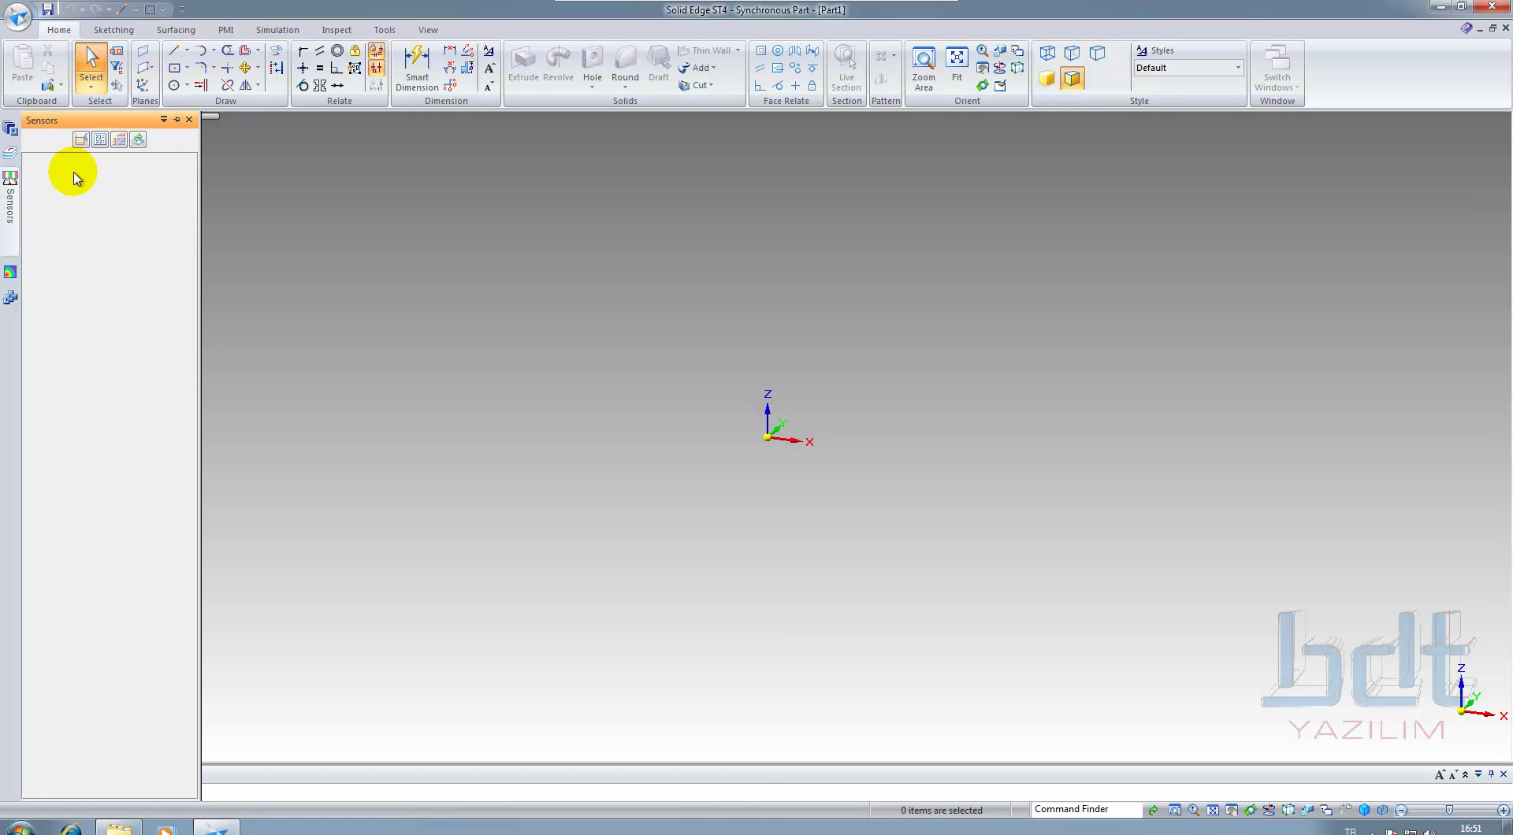
click(10, 272)
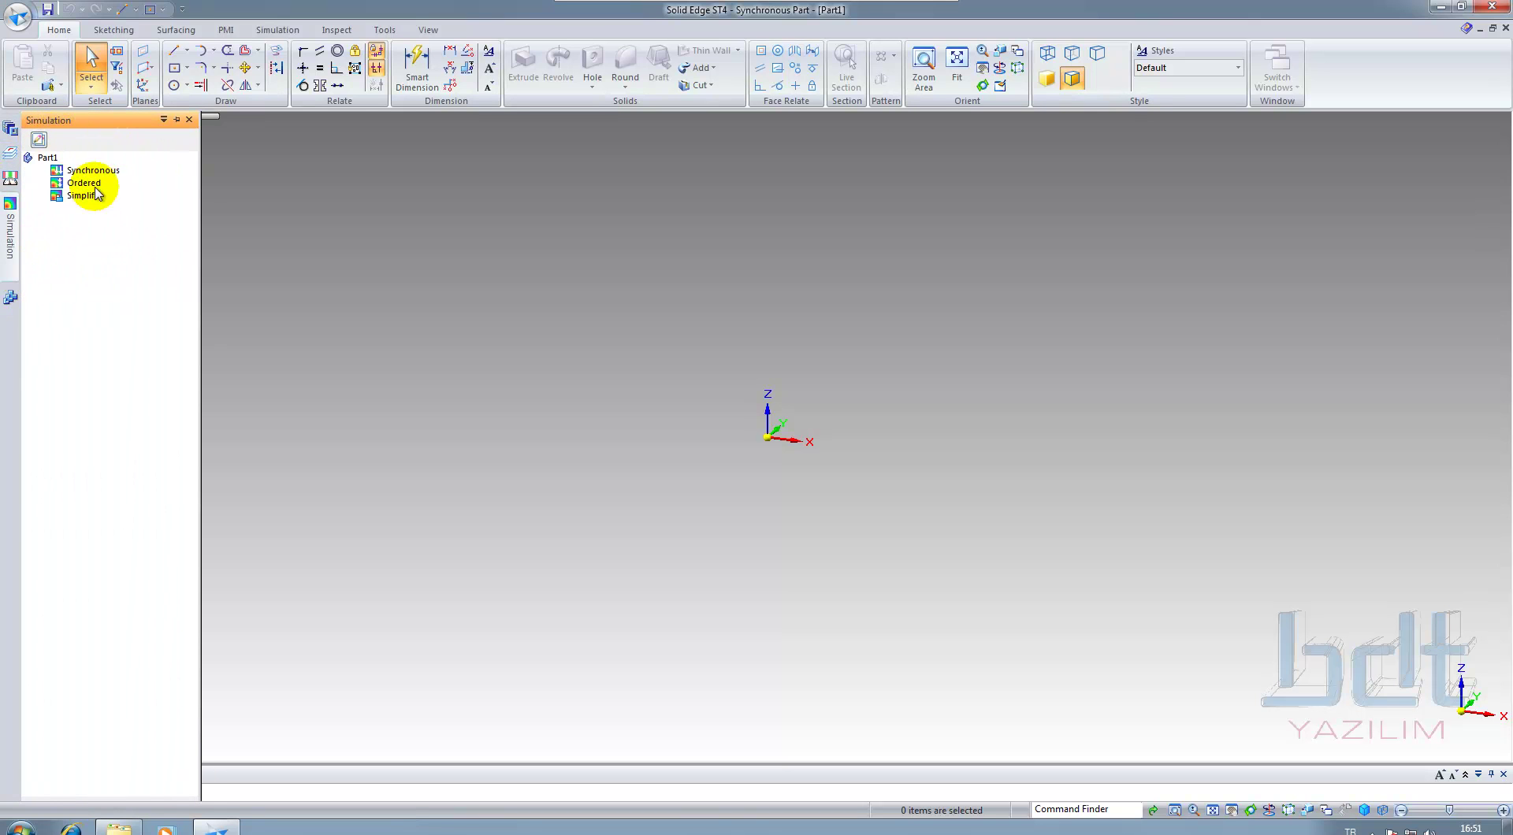
click(11, 298)
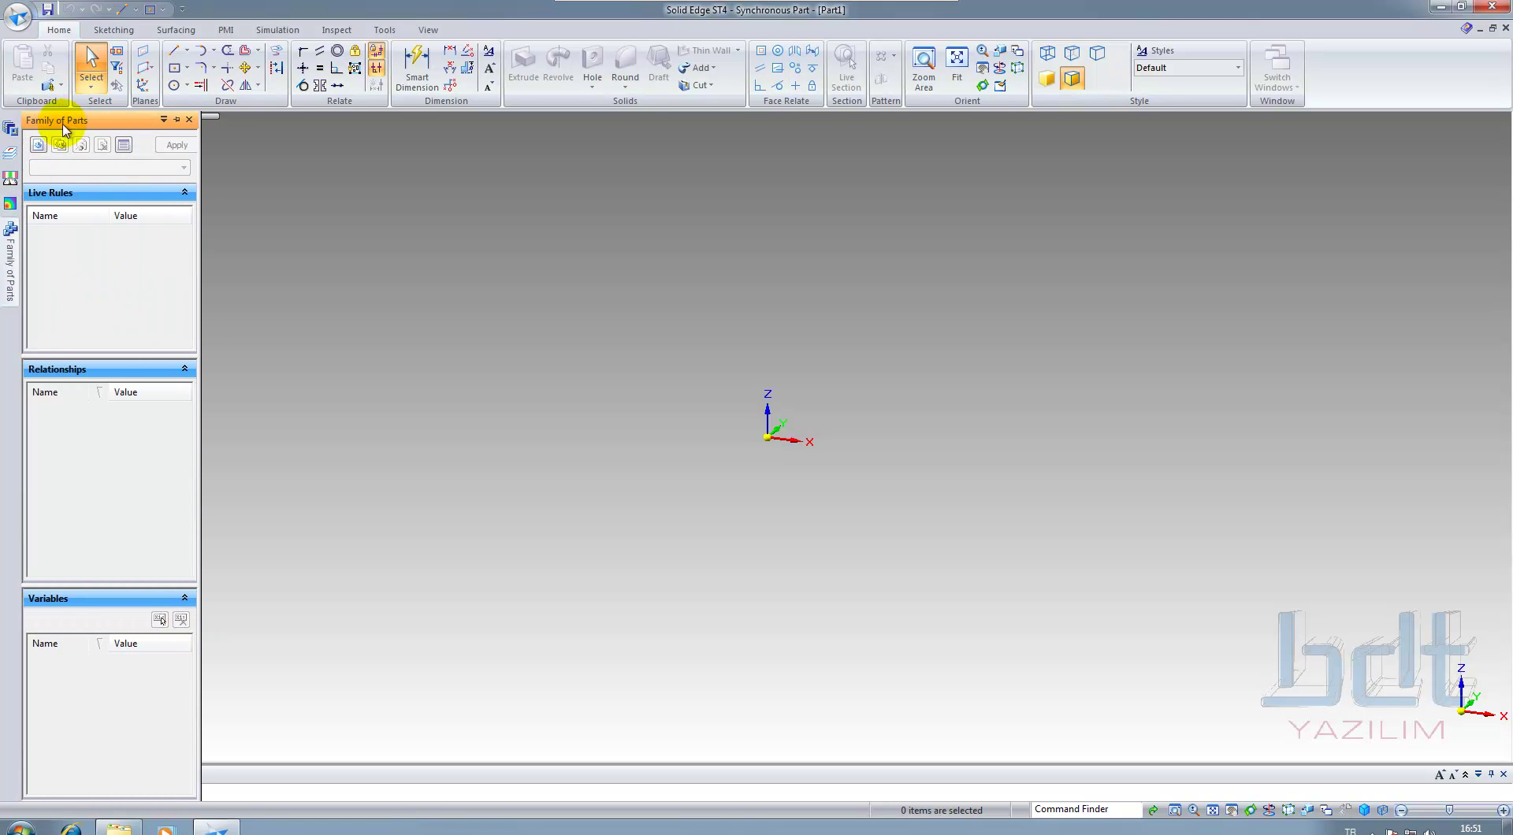
click(11, 131)
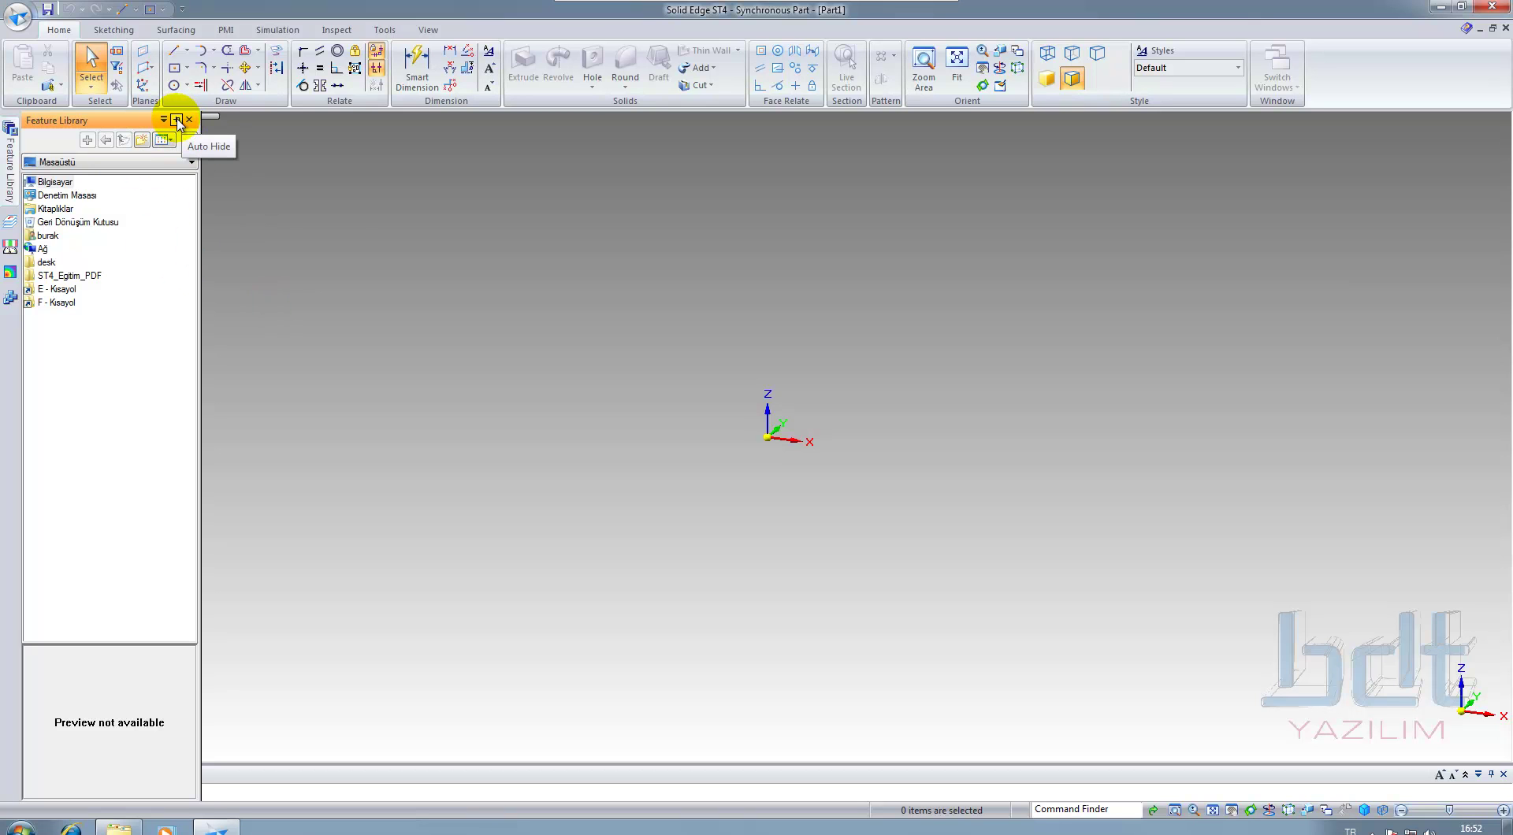
Pin the Feature Library so it stays open, and return it to auto-hide
click(177, 121)
click(176, 120)
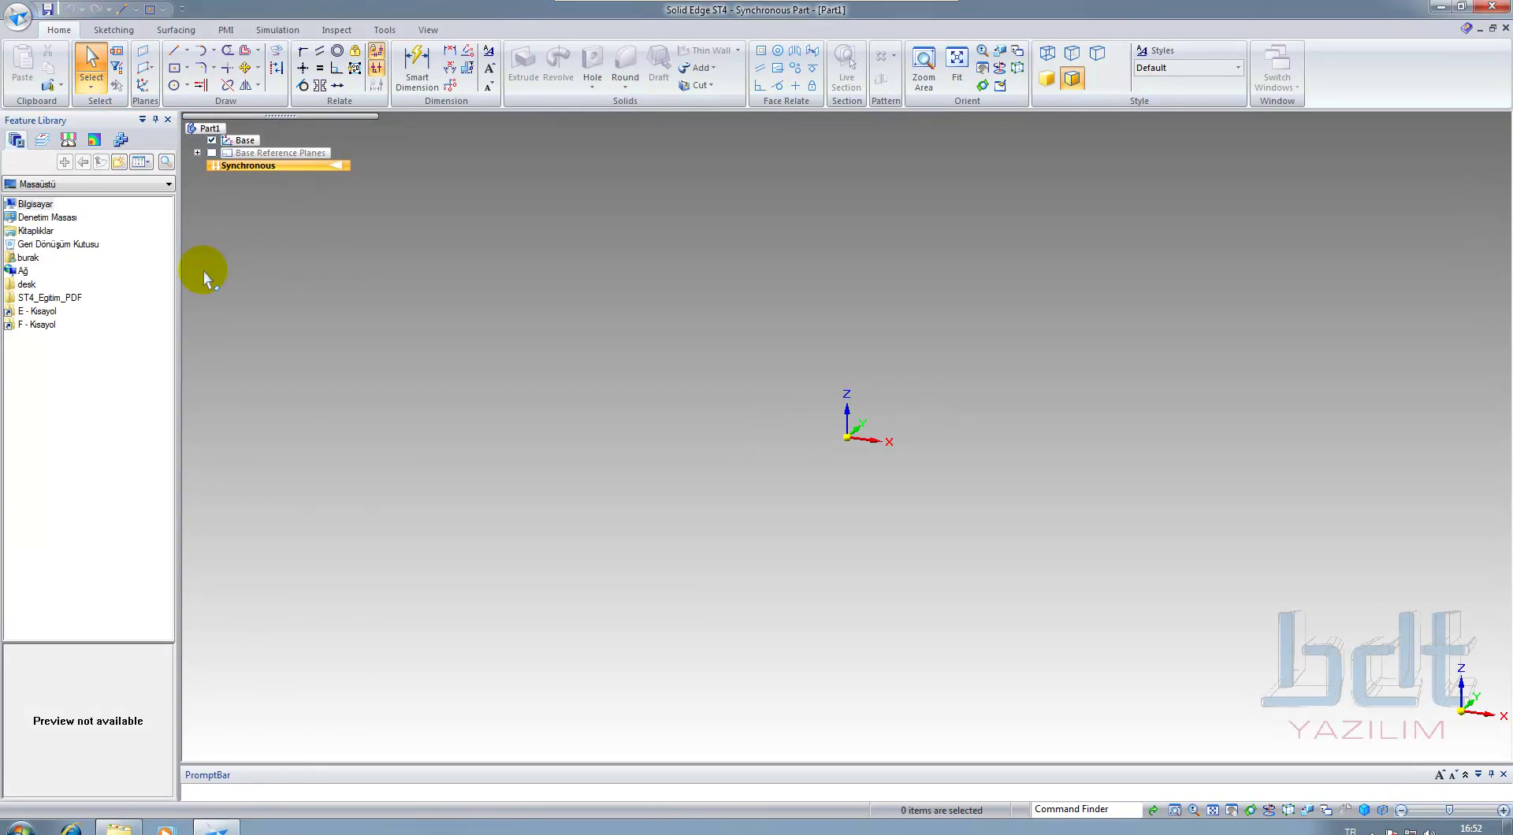
click(156, 120)
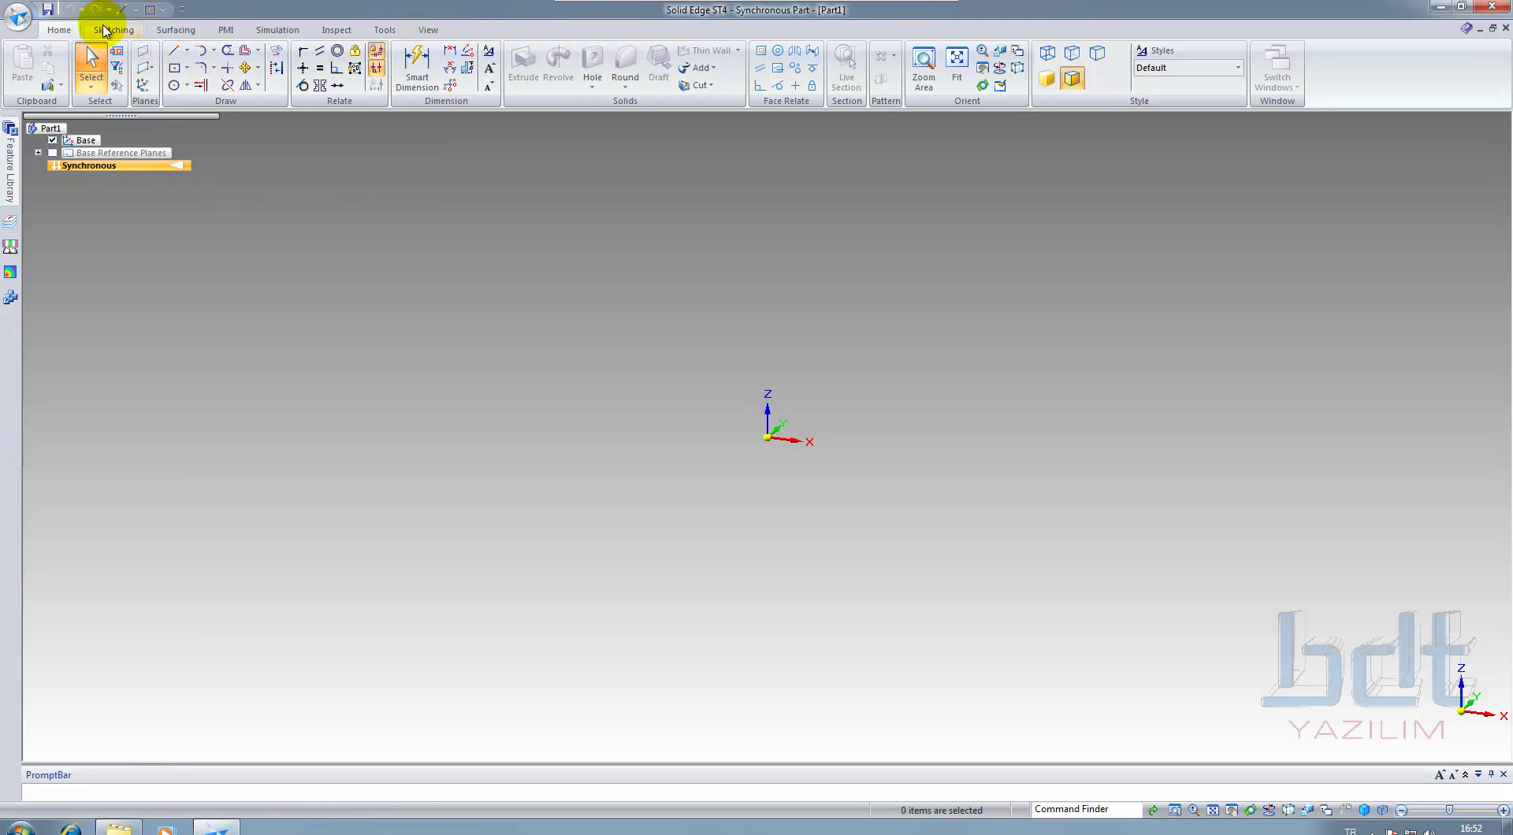
Look through the Home, Sketching, Surfacing, PMI, Simulation, Inspect, Tools and View command sets of the synchronous part environment
scroll(398, 57, down, 5)
scroll(400, 64, down, 2)
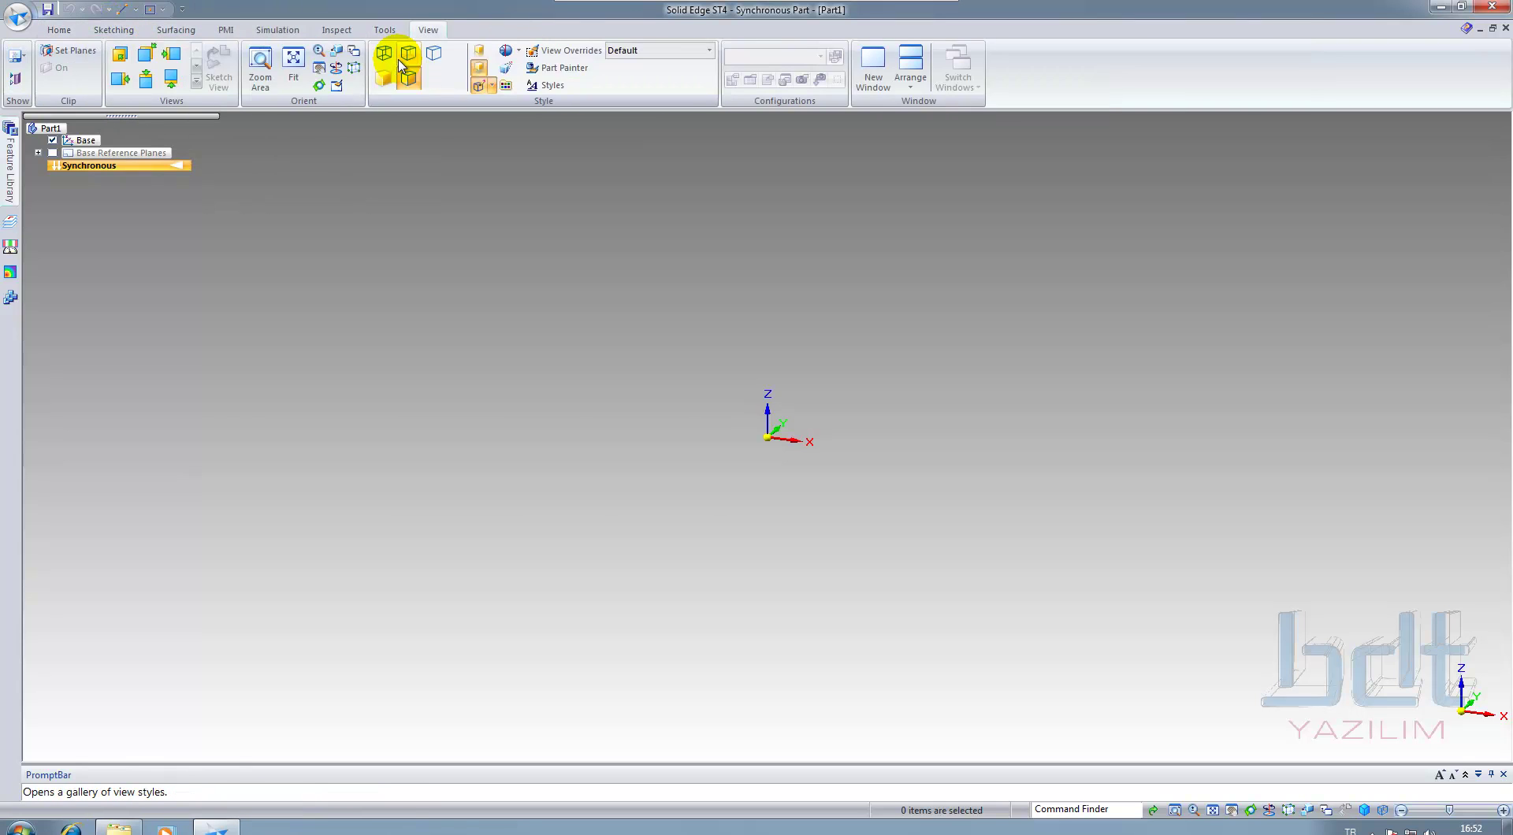
scroll(400, 65, up, 7)
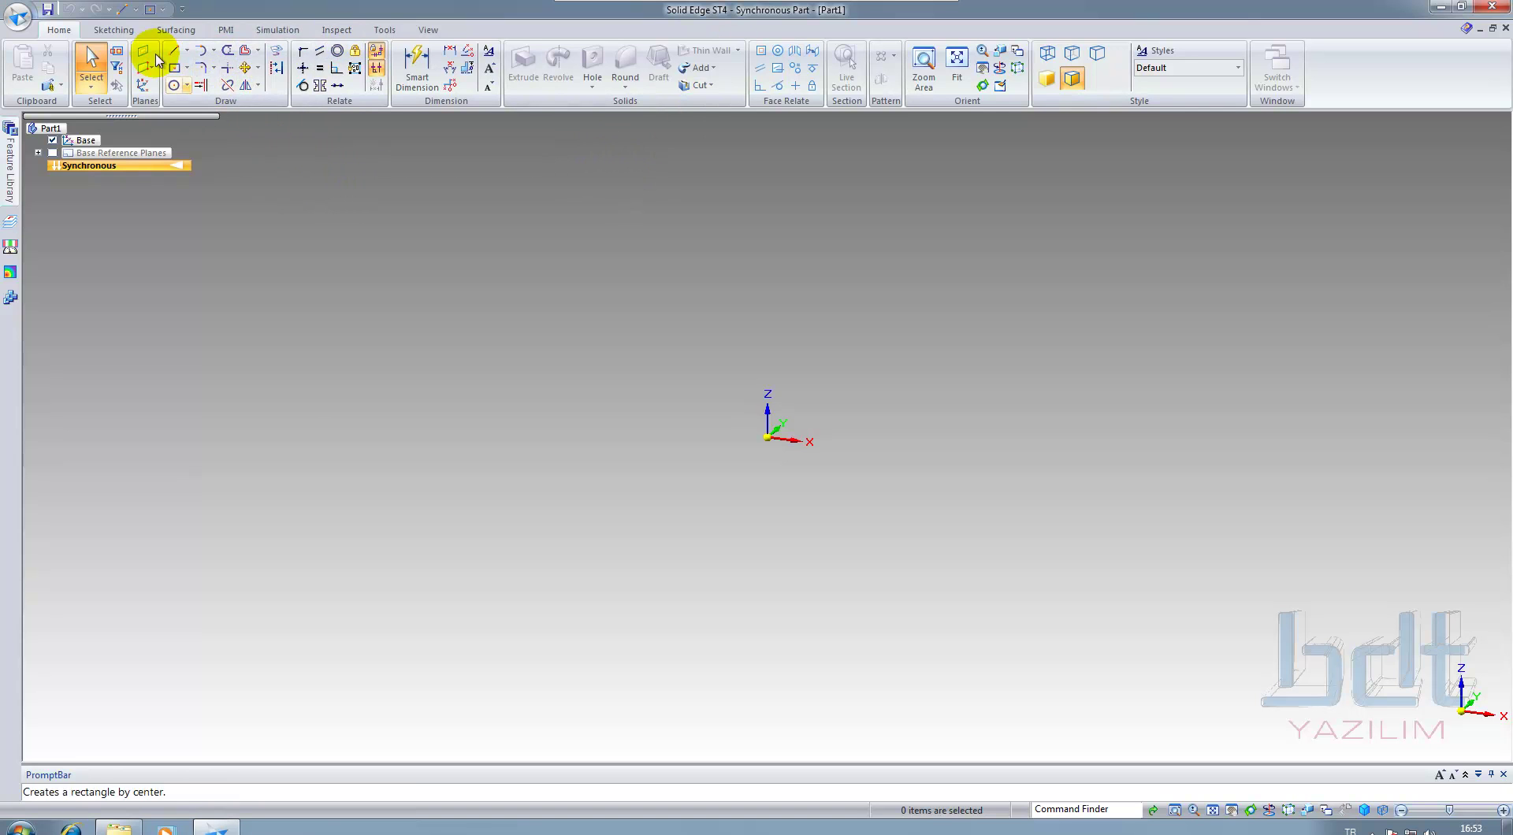
click(114, 29)
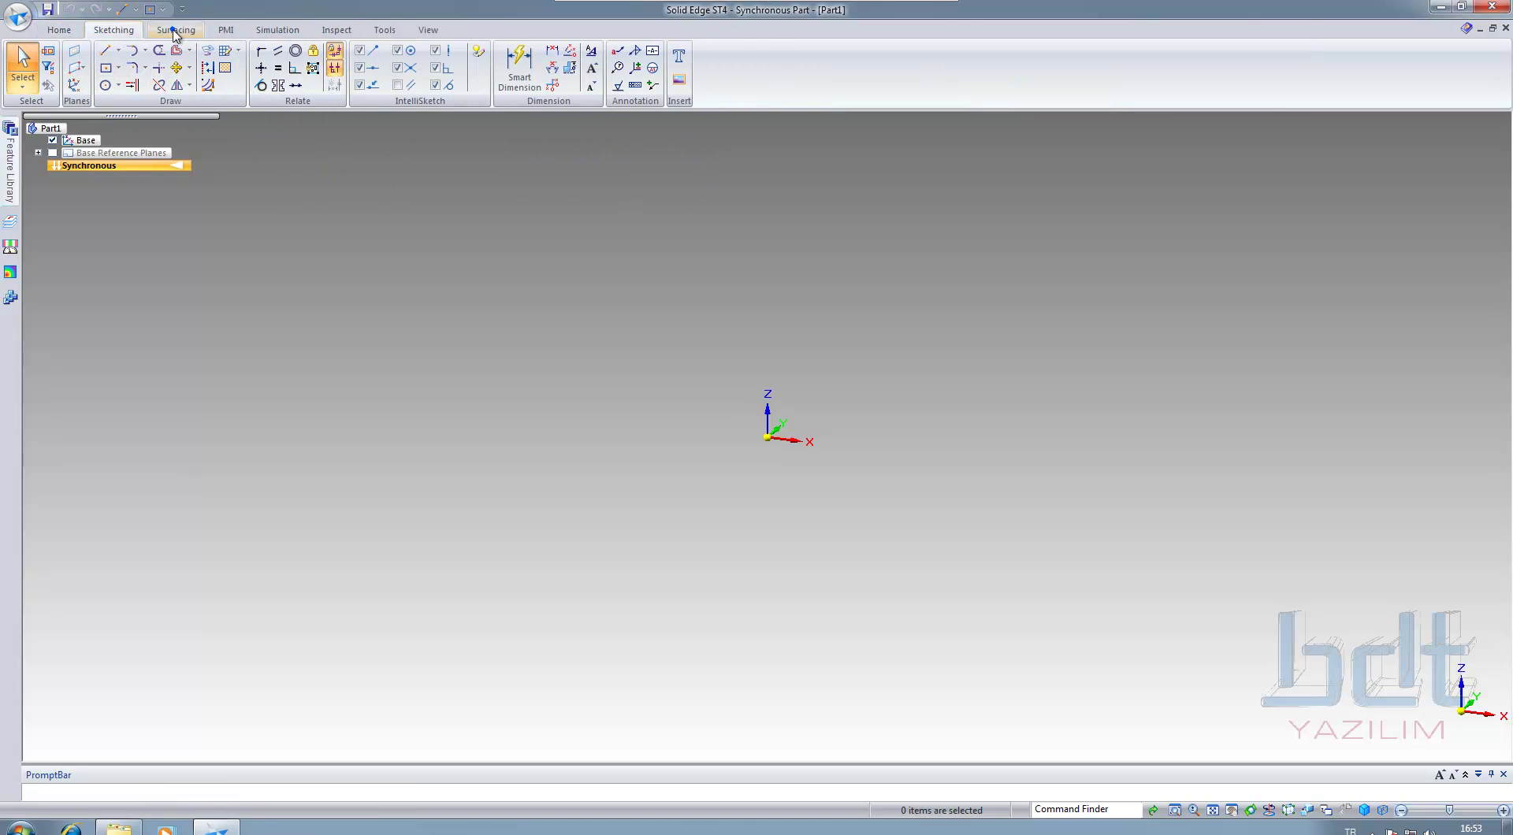
click(167, 32)
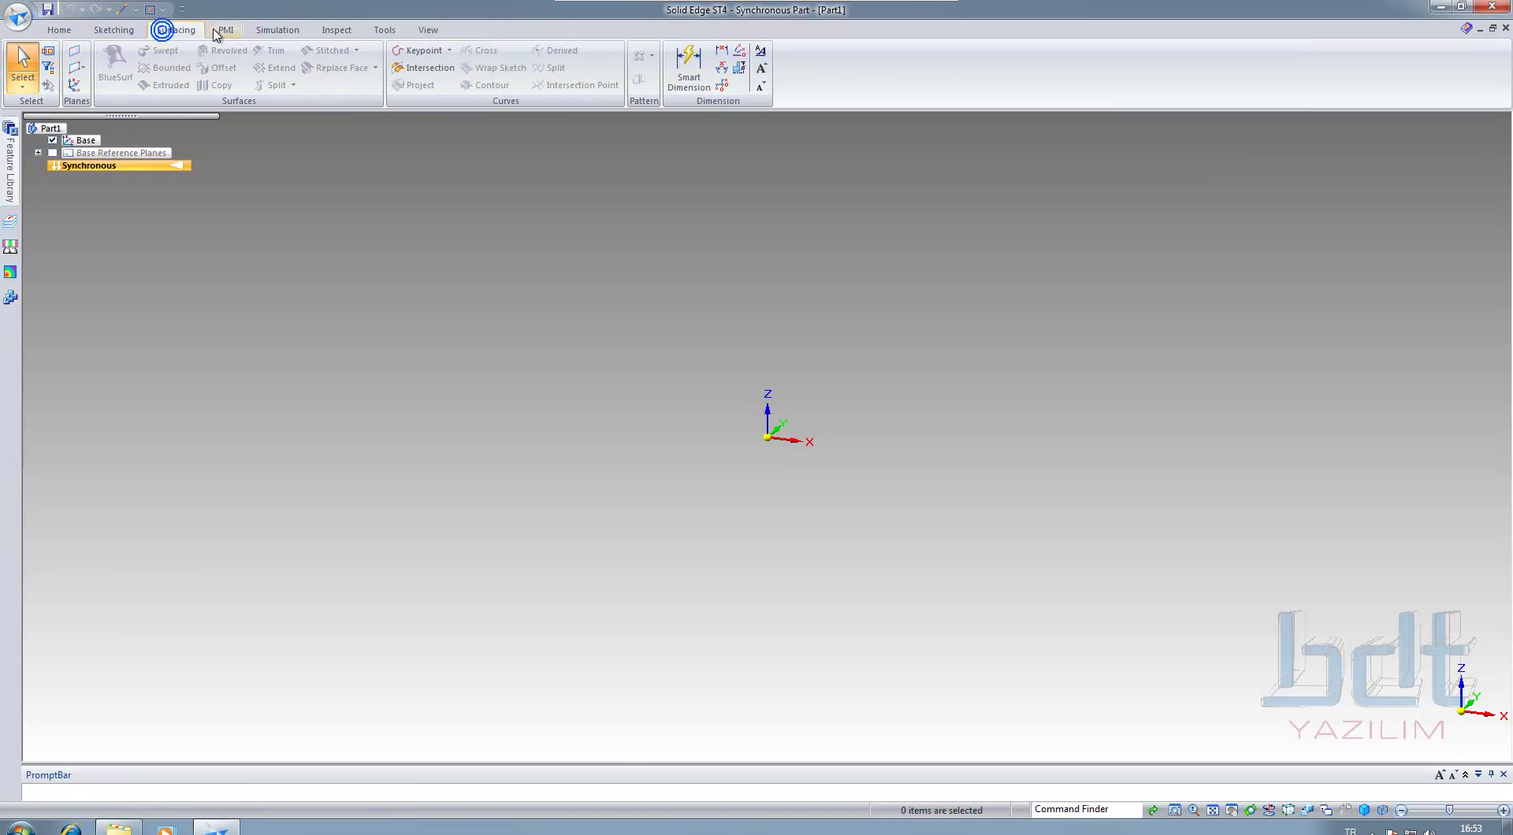
click(222, 31)
click(276, 31)
click(324, 32)
click(383, 31)
click(428, 32)
click(52, 32)
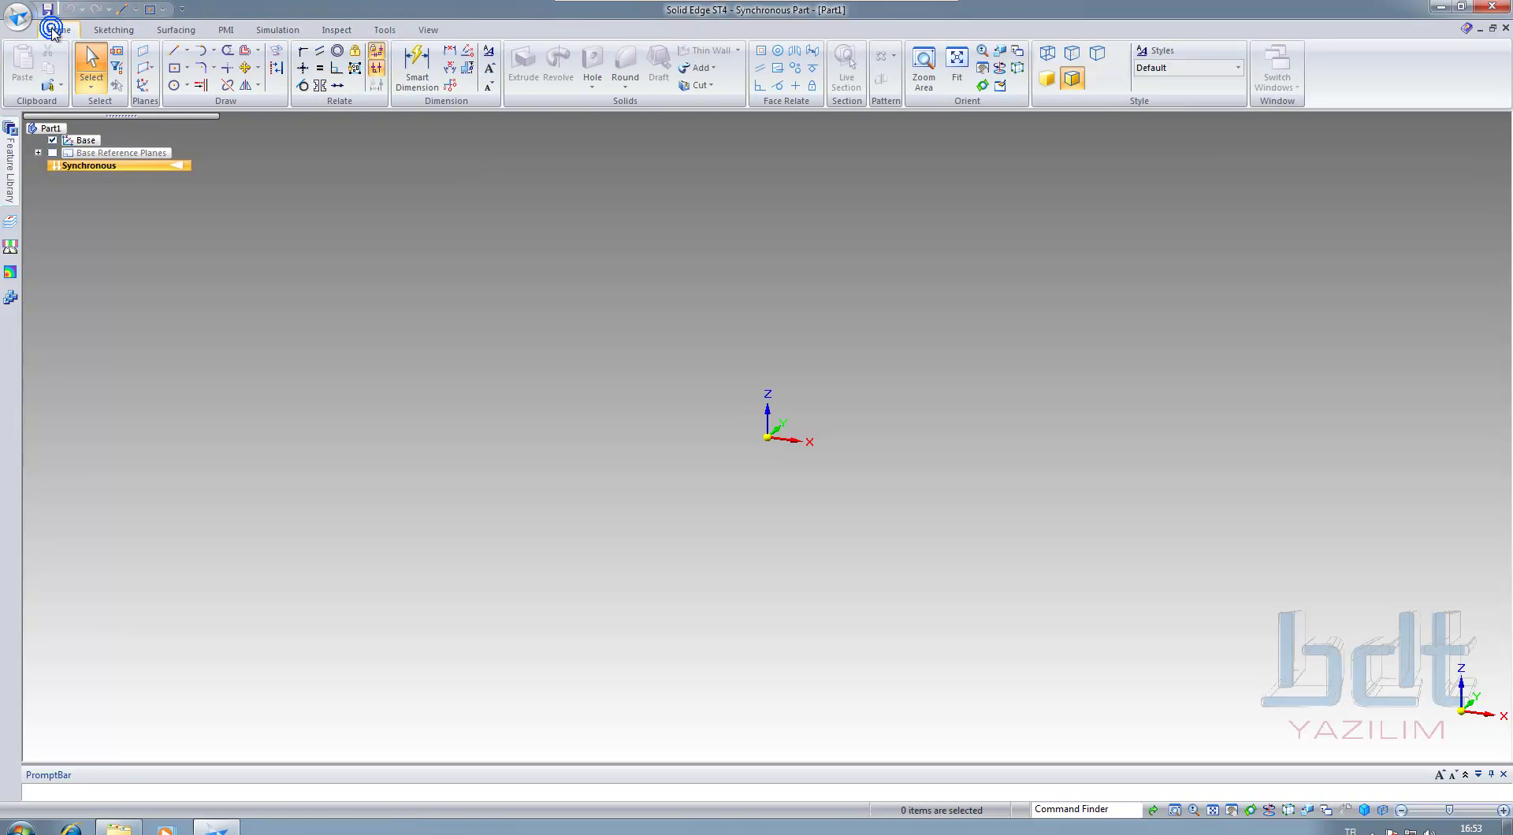
click(98, 32)
click(169, 29)
click(231, 30)
scroll(239, 52, up, 3)
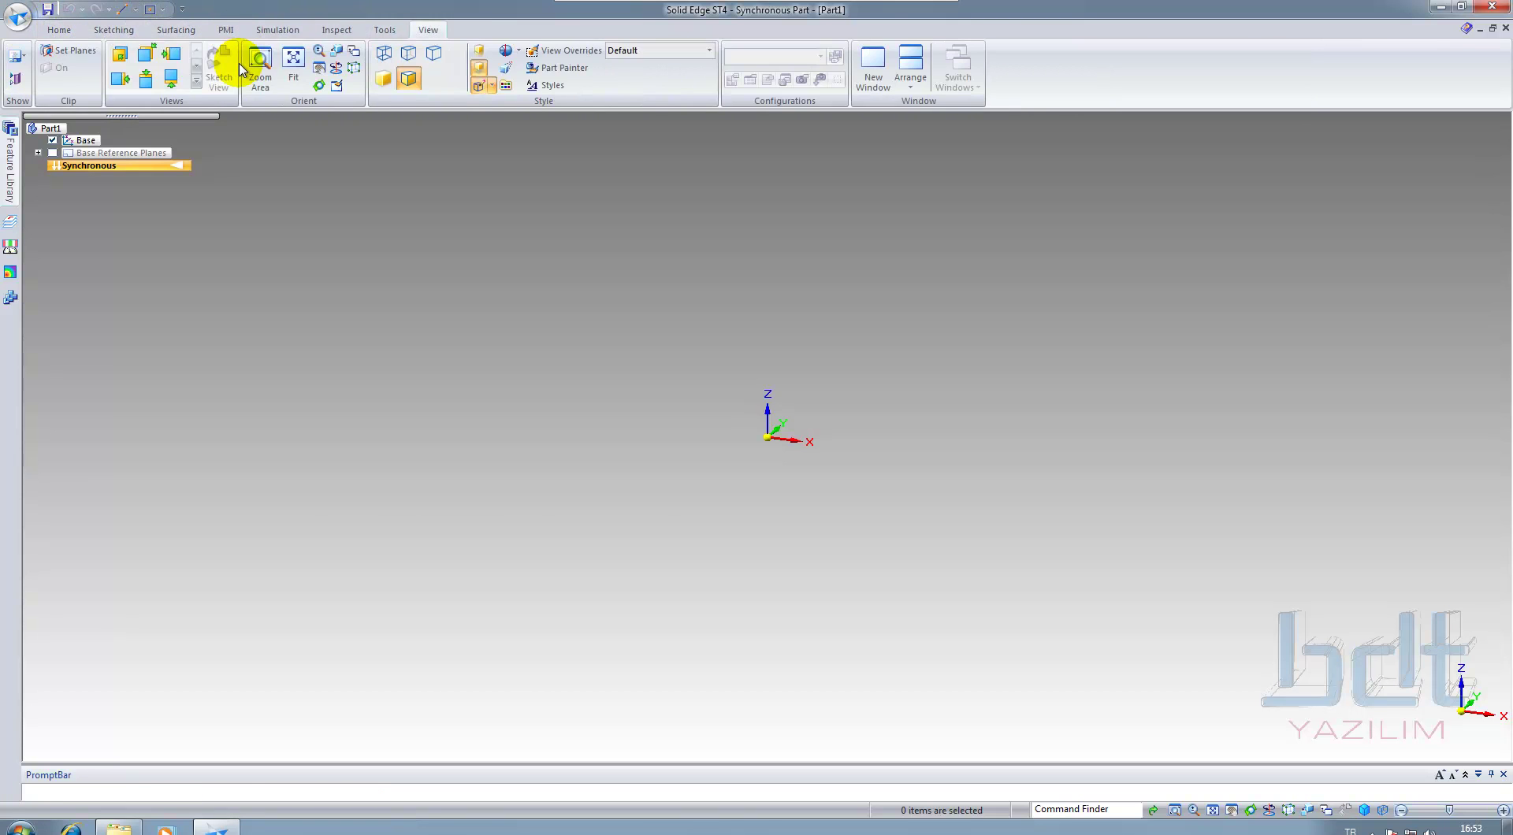
scroll(242, 63, down, 6)
scroll(243, 71, down, 1)
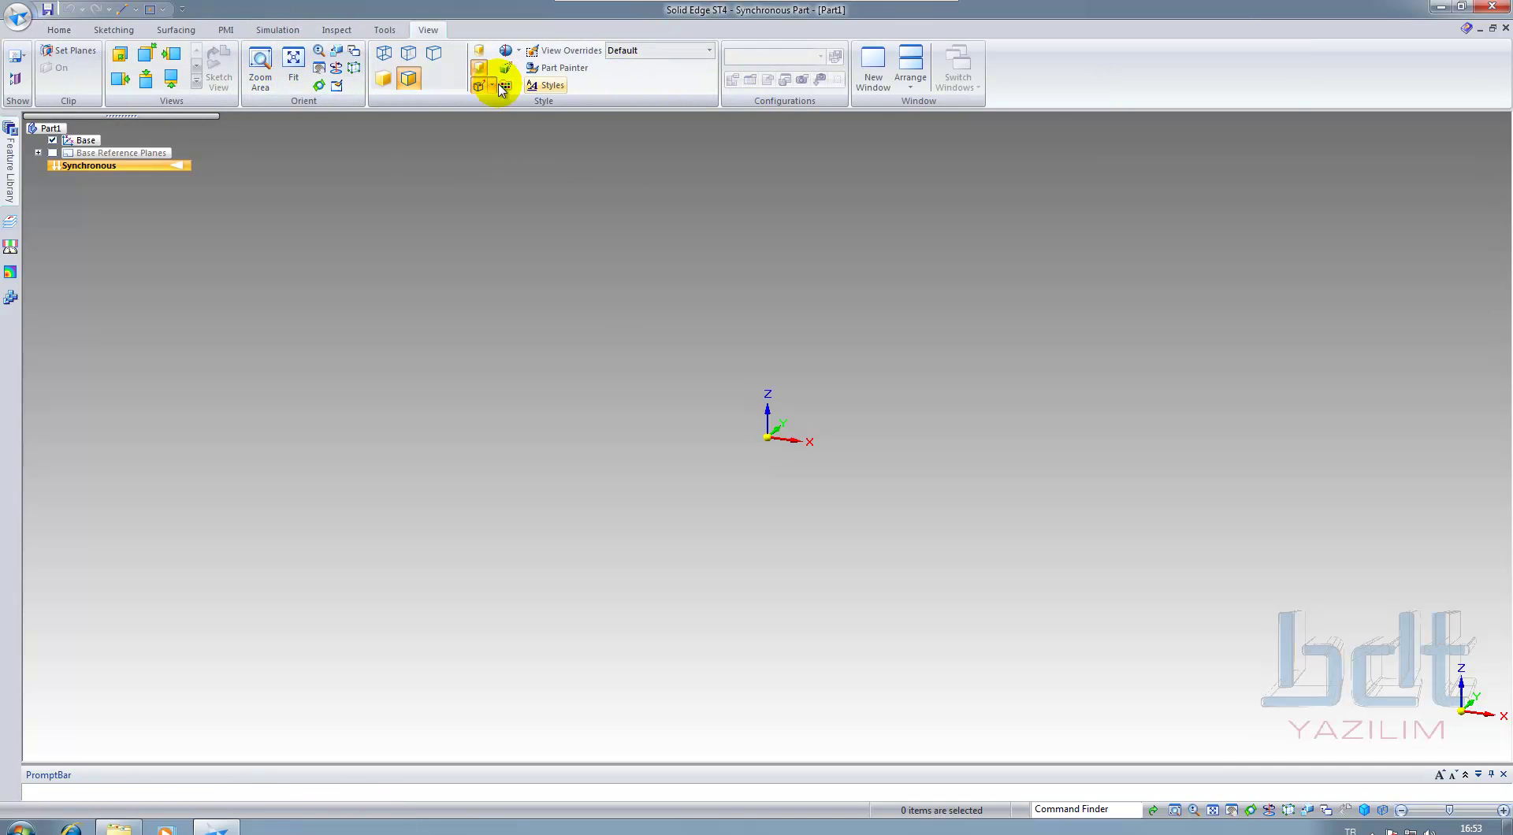
scroll(230, 77, up, 8)
scroll(230, 81, up, 7)
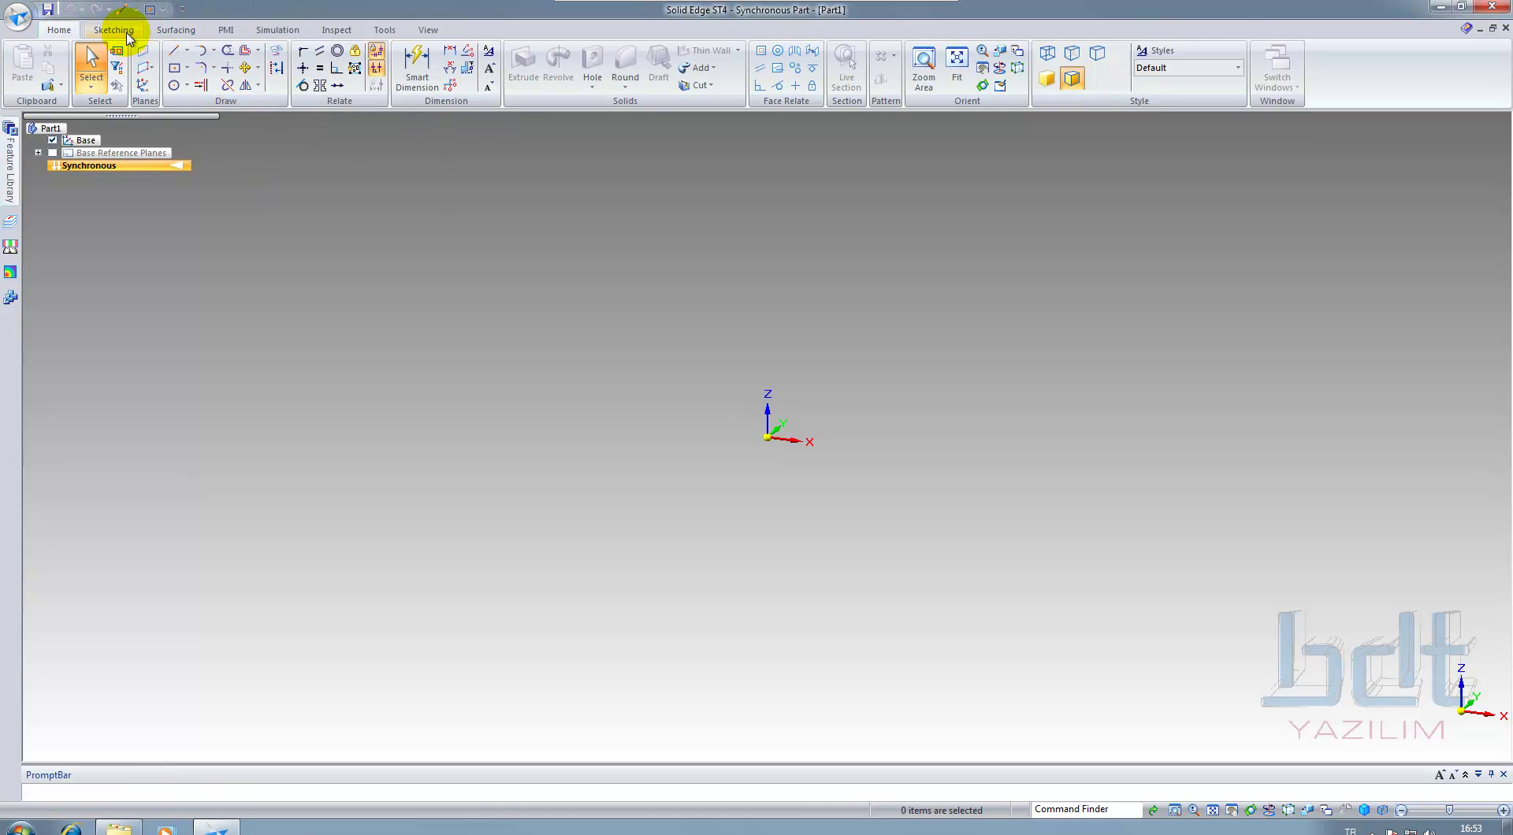
Add the Smart Dimension command to the Quick Access Toolbar
click(226, 30)
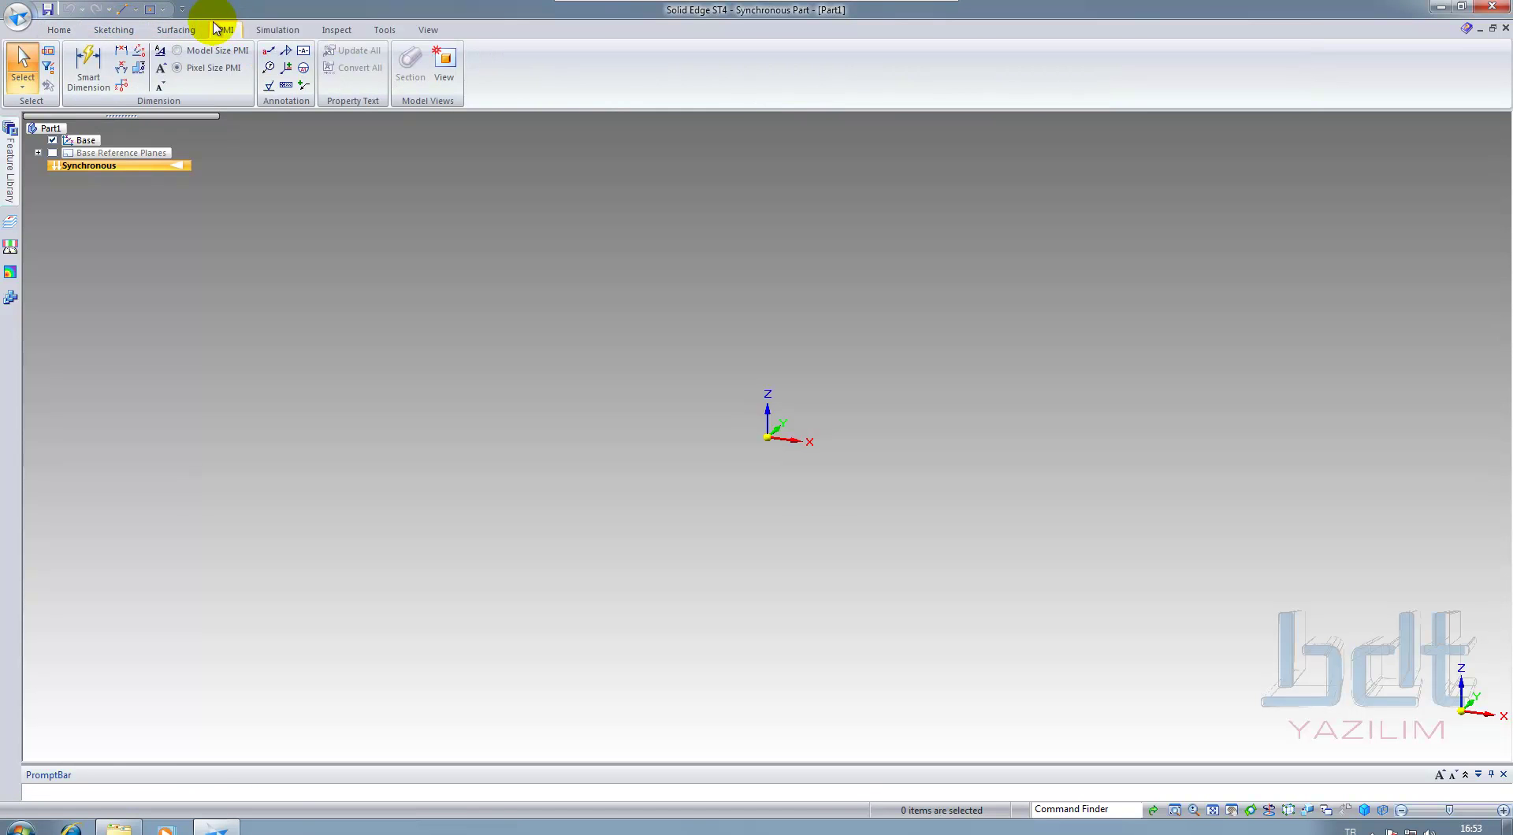
right_click(89, 60)
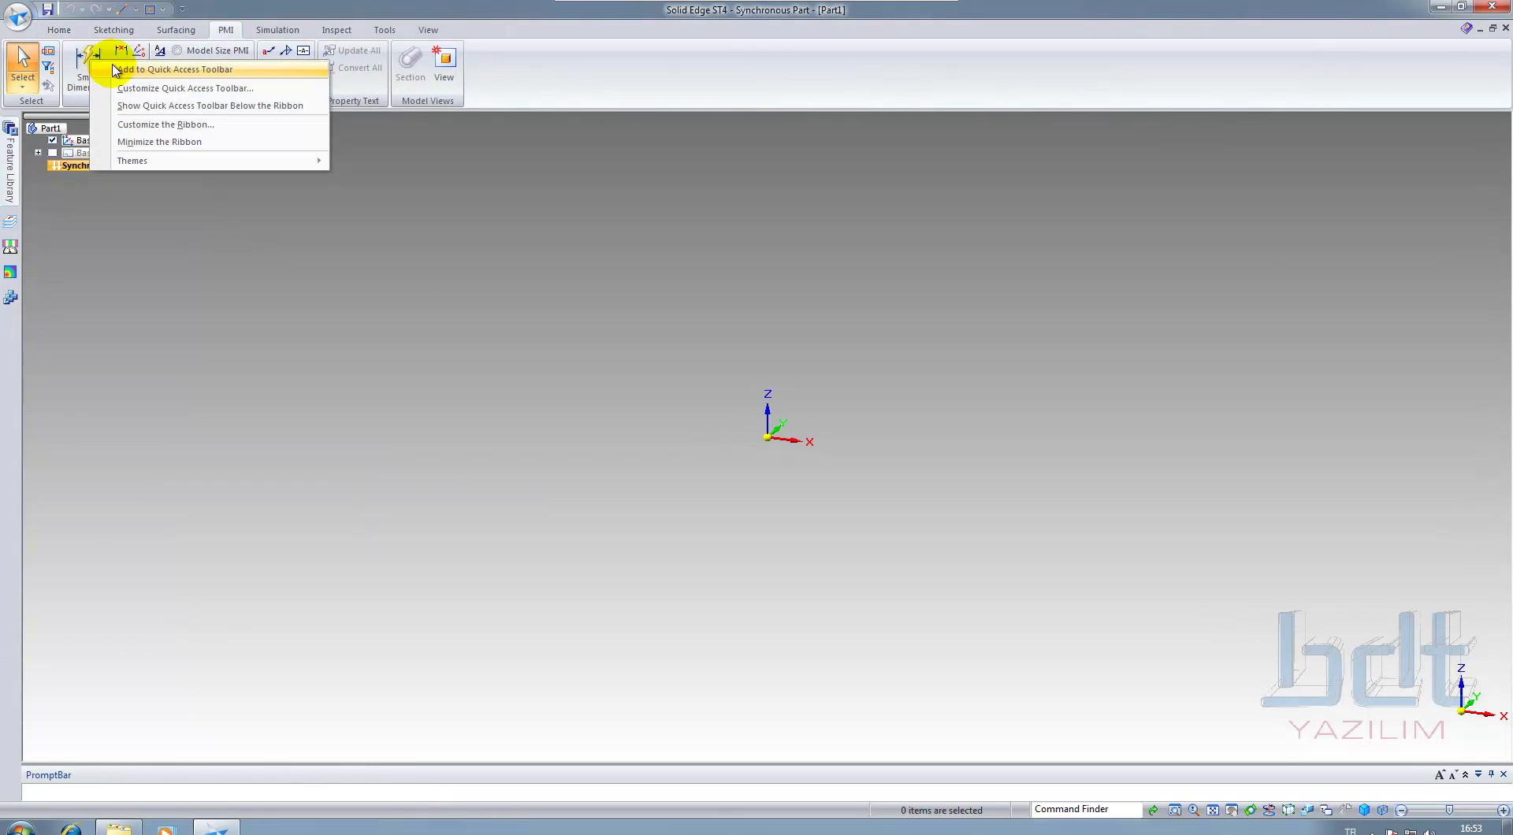
click(115, 70)
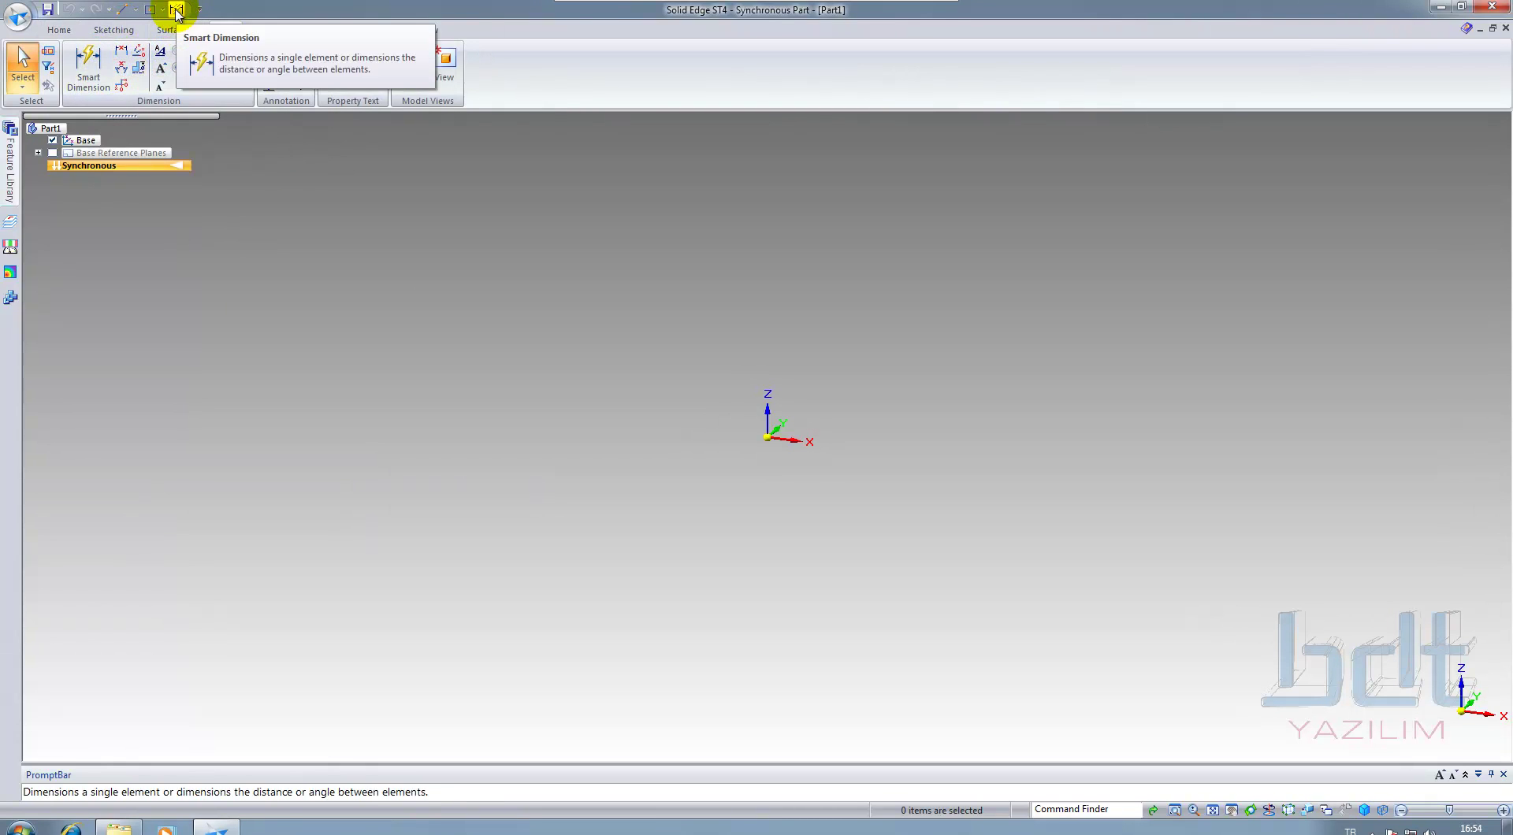
right_click(86, 60)
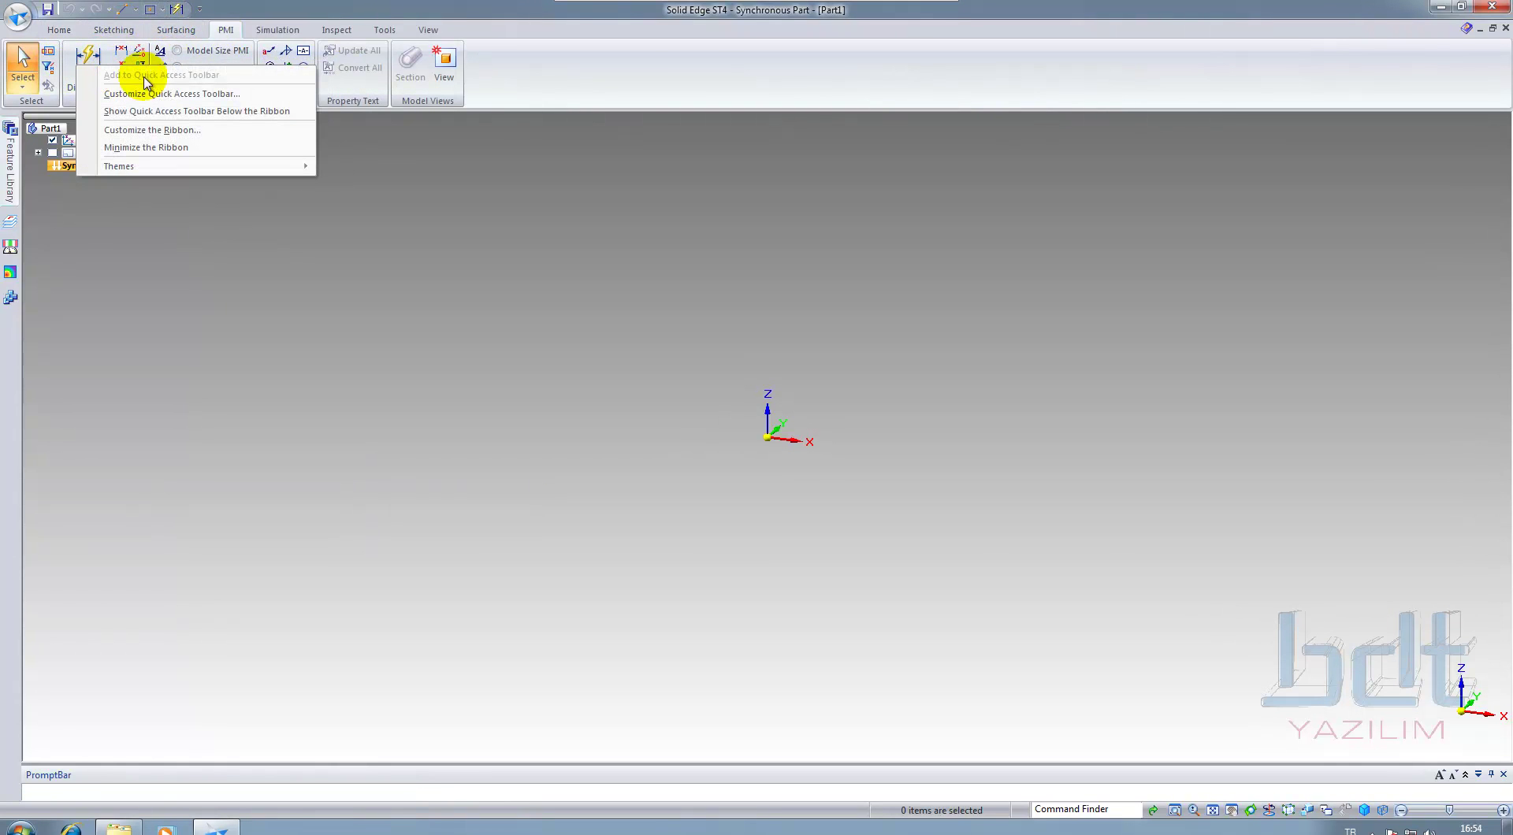
click(540, 78)
Add the physical Properties command to the Quick Access Toolbar and remove it again
click(337, 31)
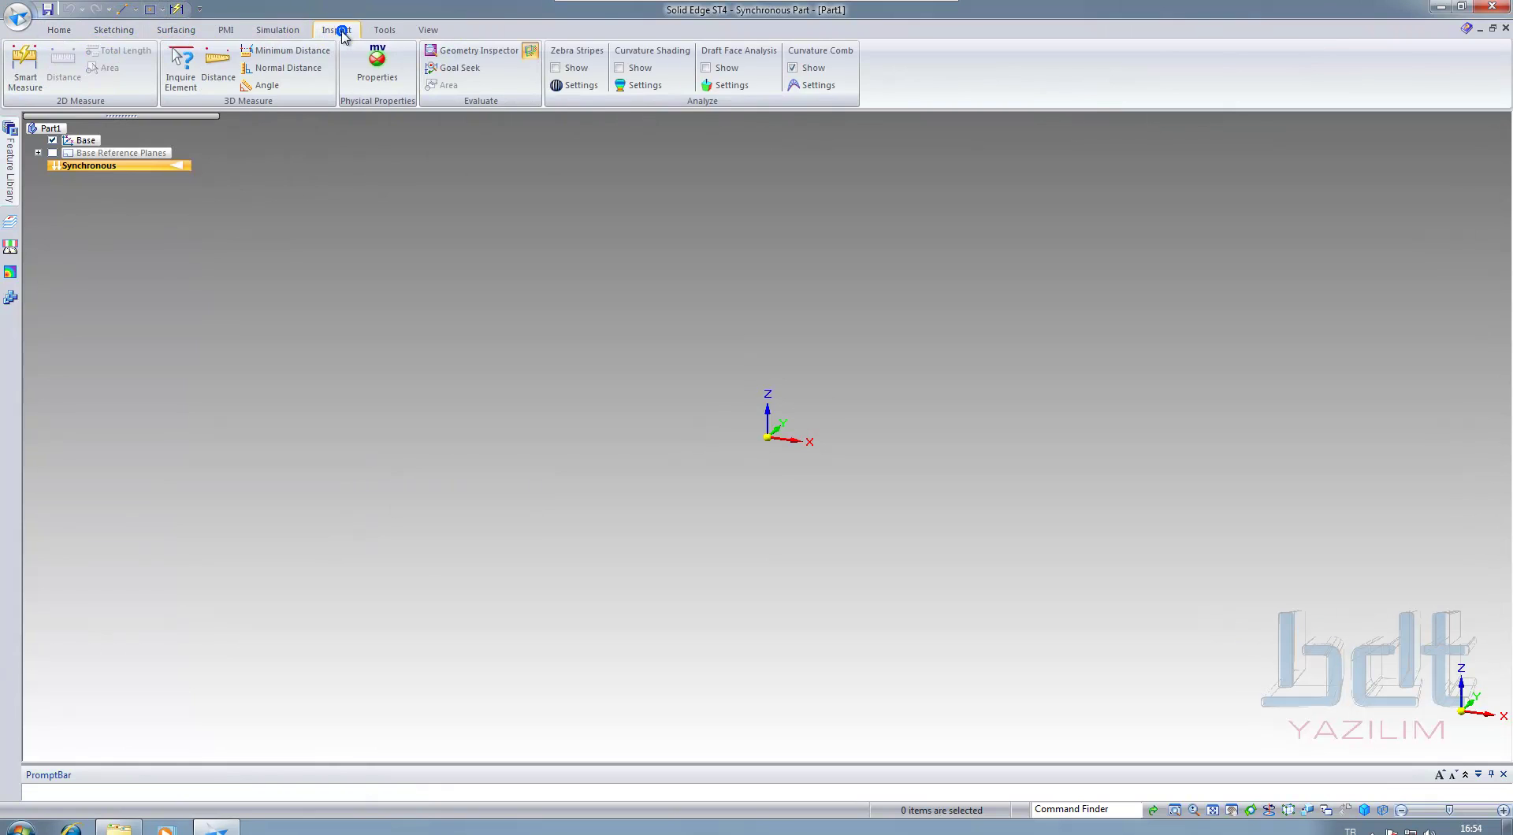
right_click(378, 67)
click(398, 68)
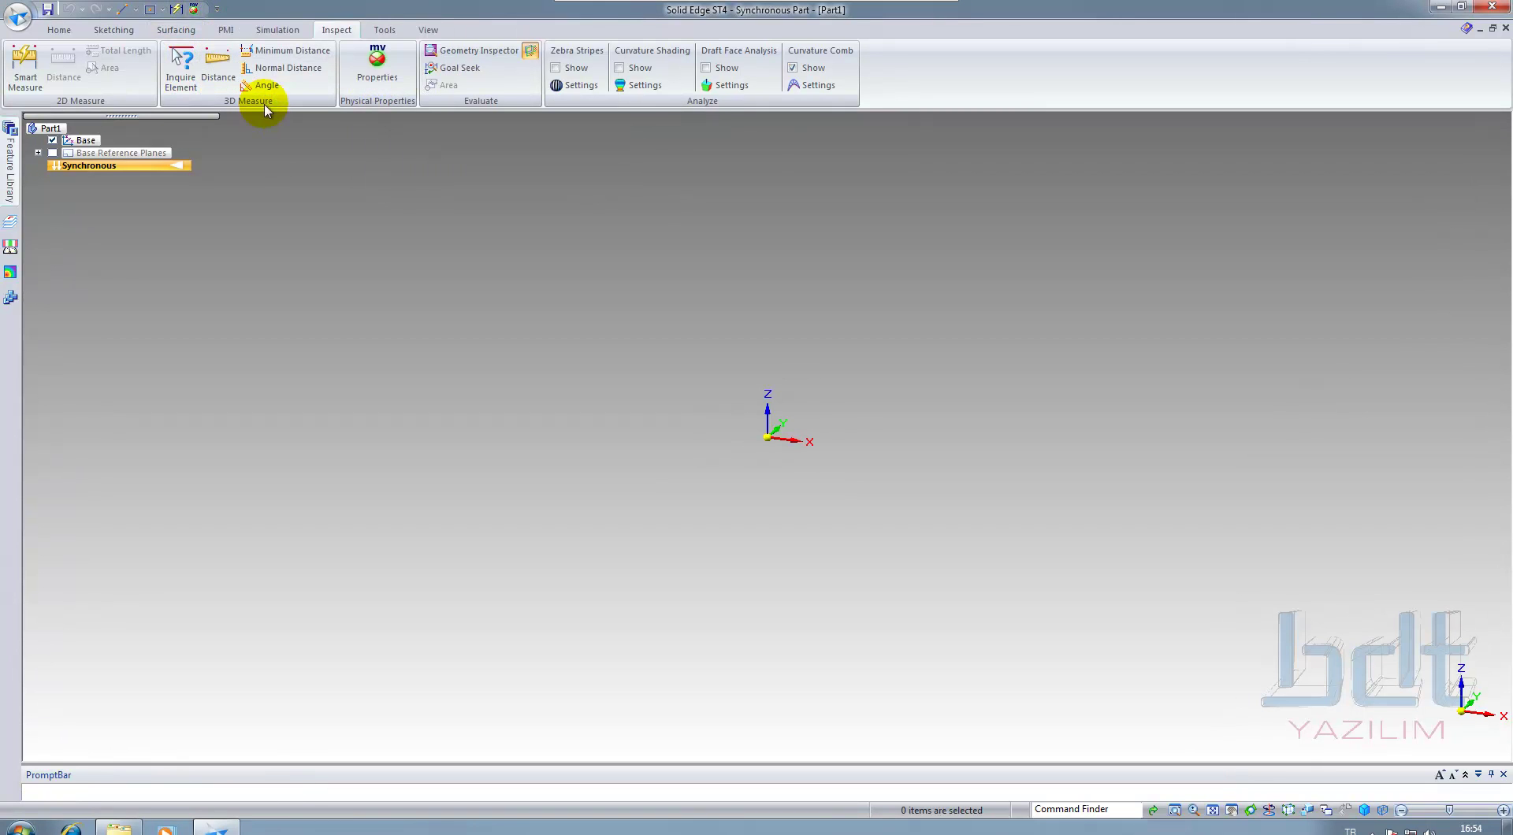
right_click(197, 15)
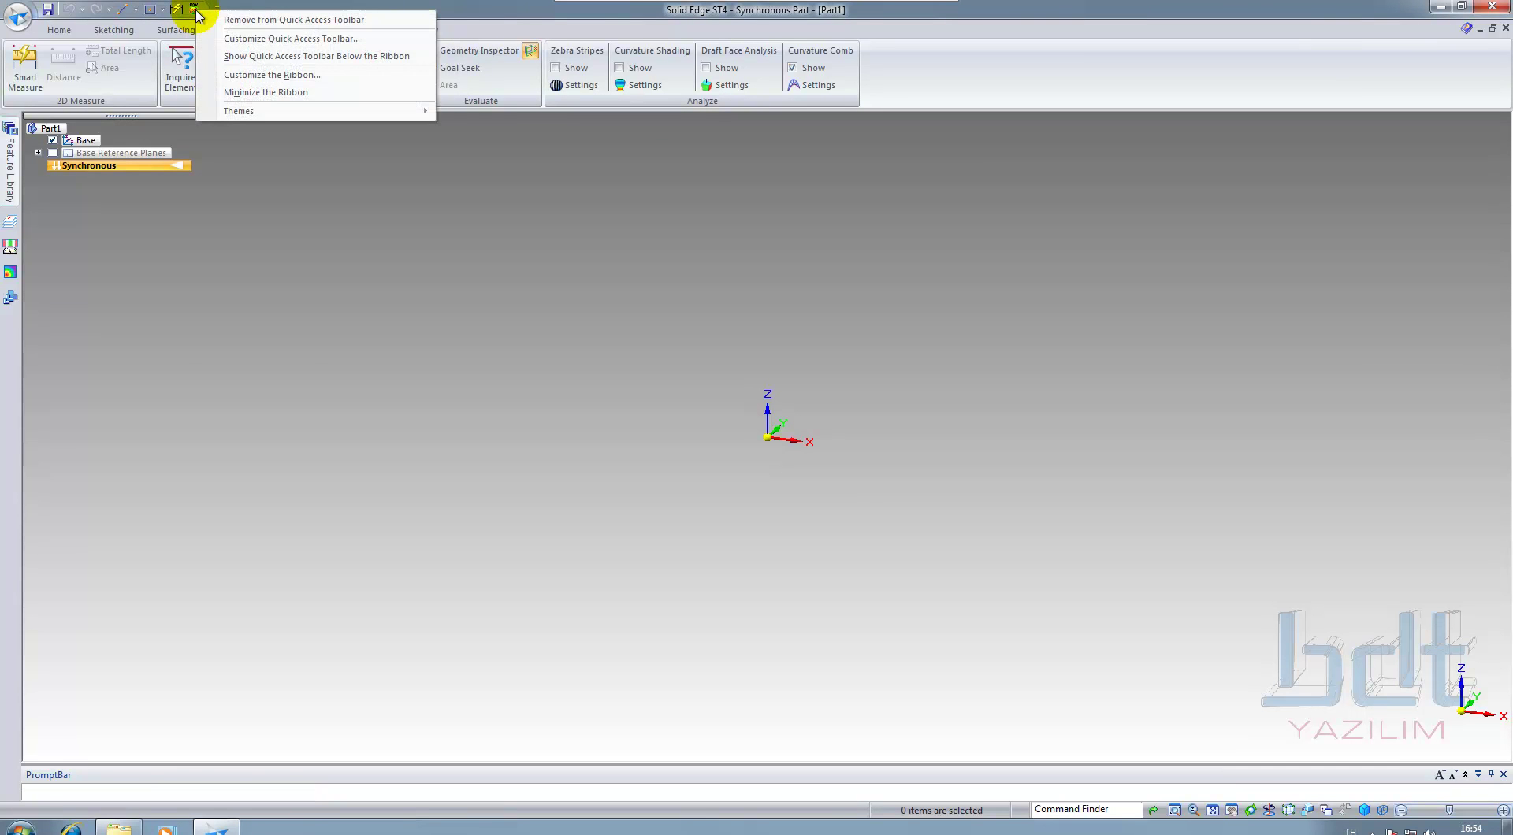
click(243, 20)
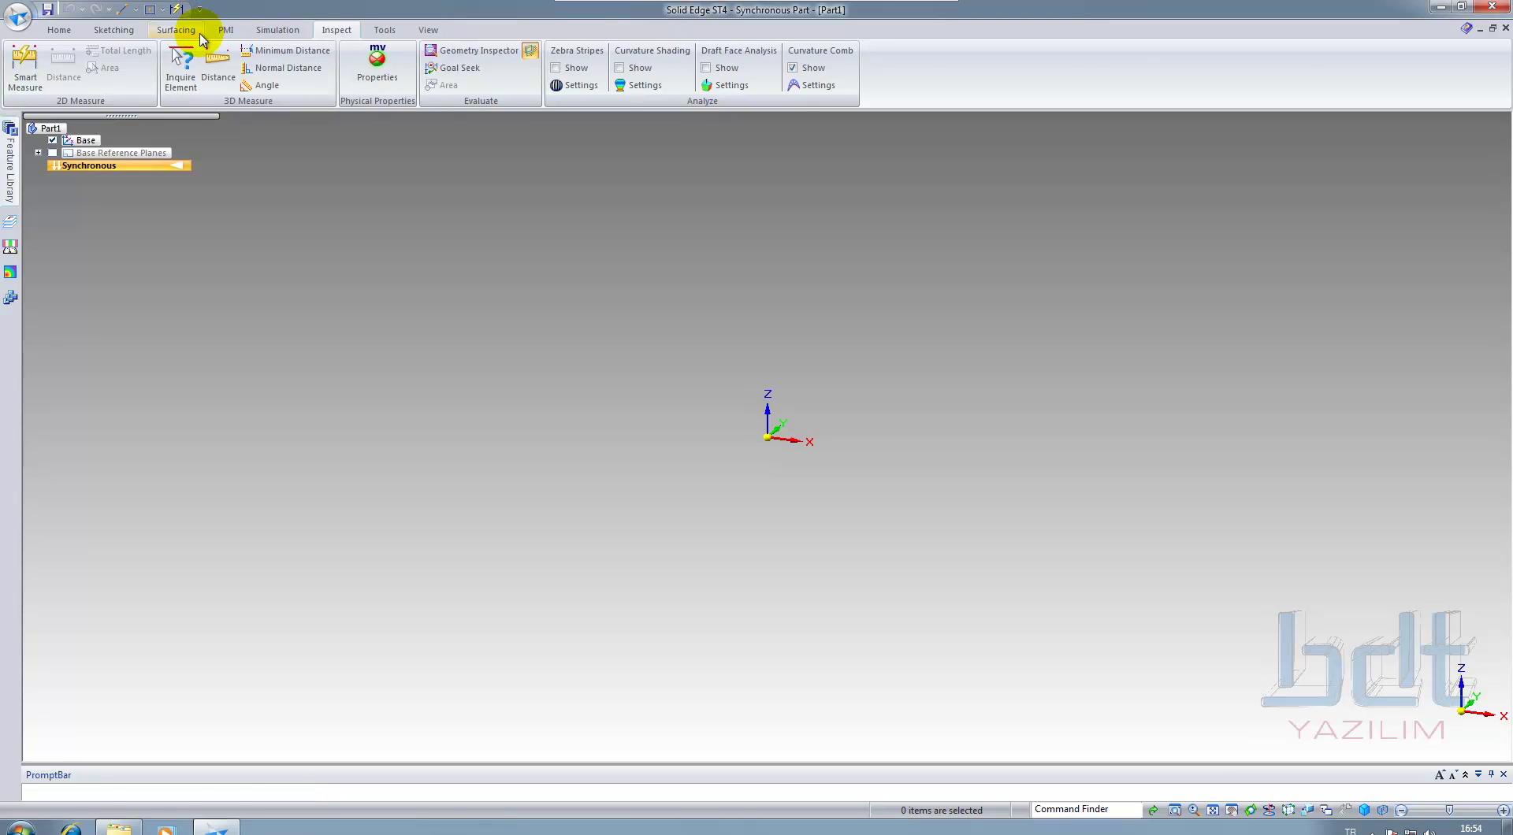
Transition the part from Synchronous to the Ordered modeling environment
click(57, 31)
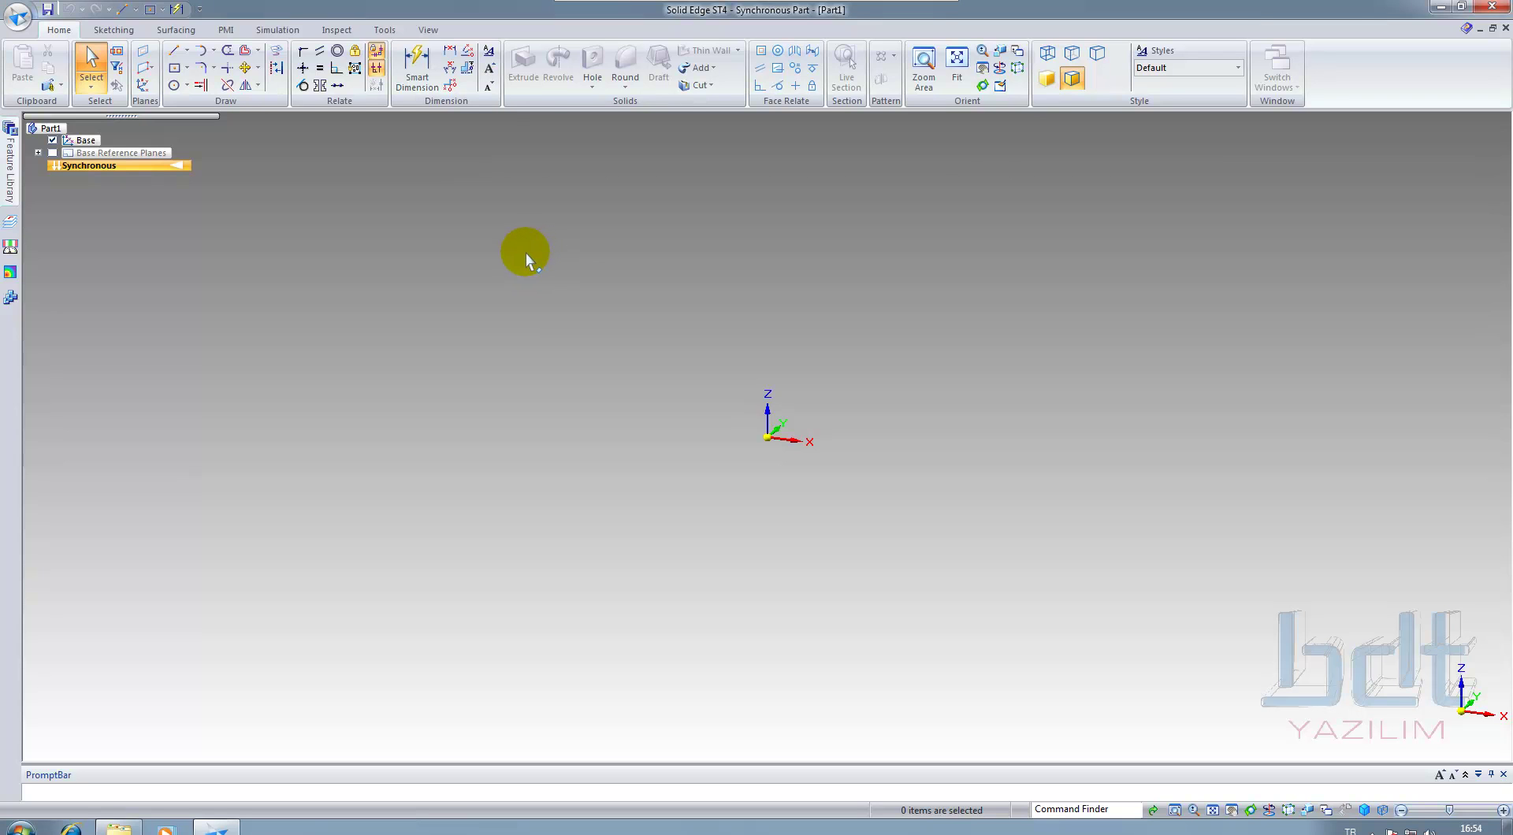
right_click(526, 248)
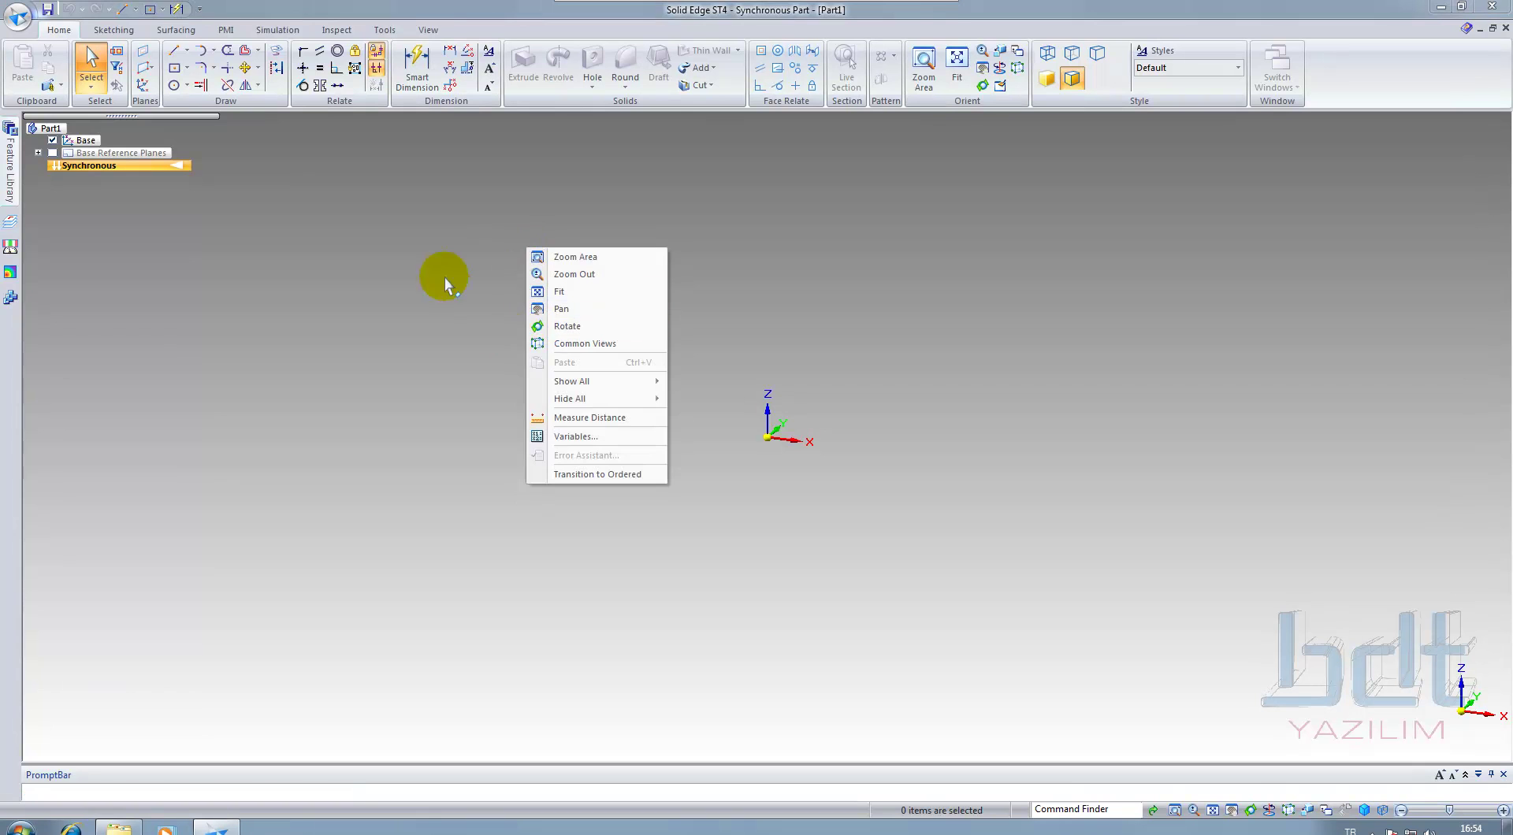
click(441, 241)
right_click(423, 194)
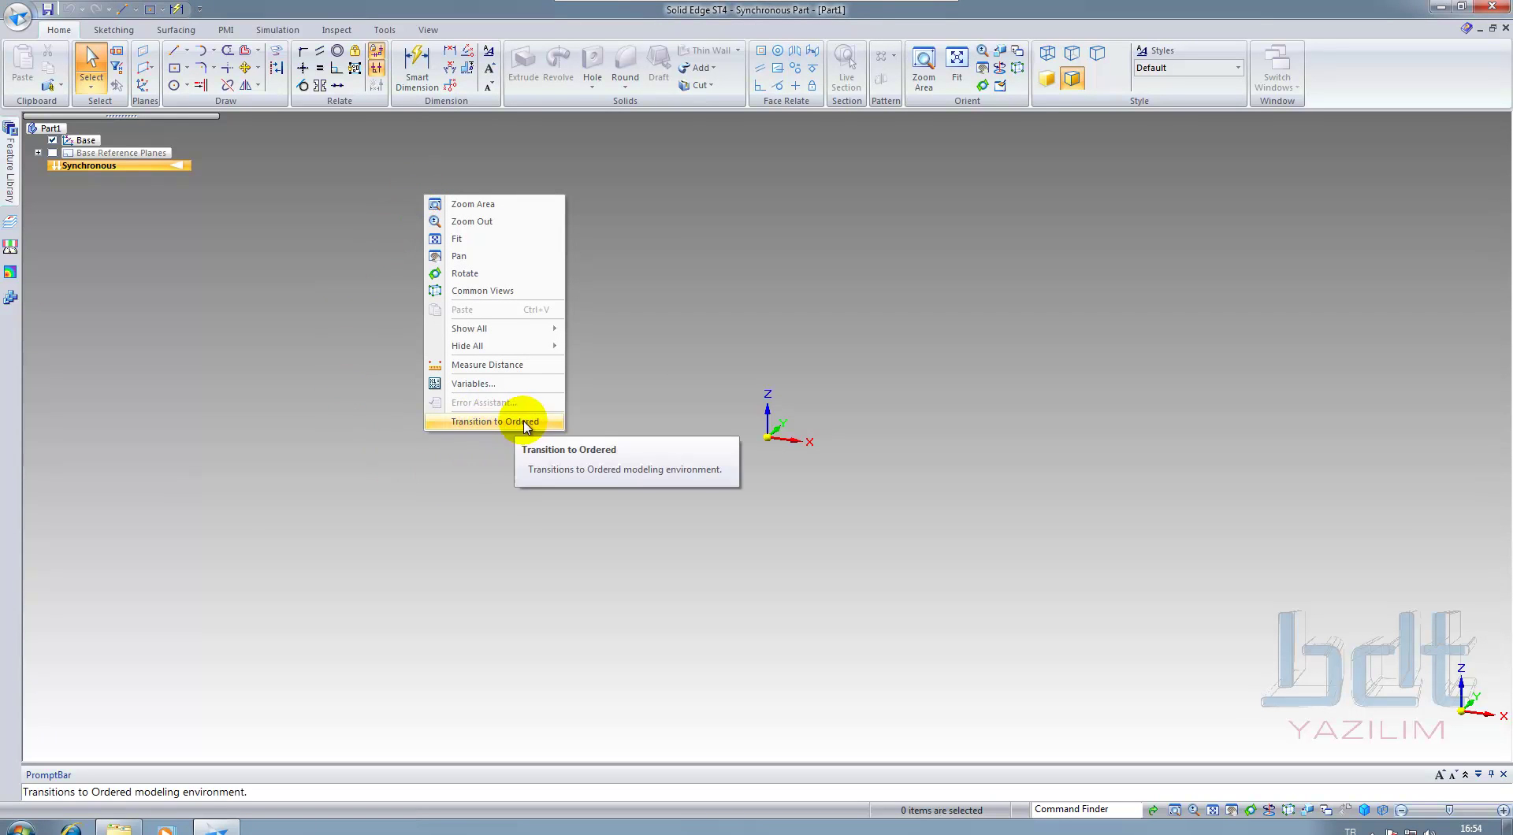
click(497, 421)
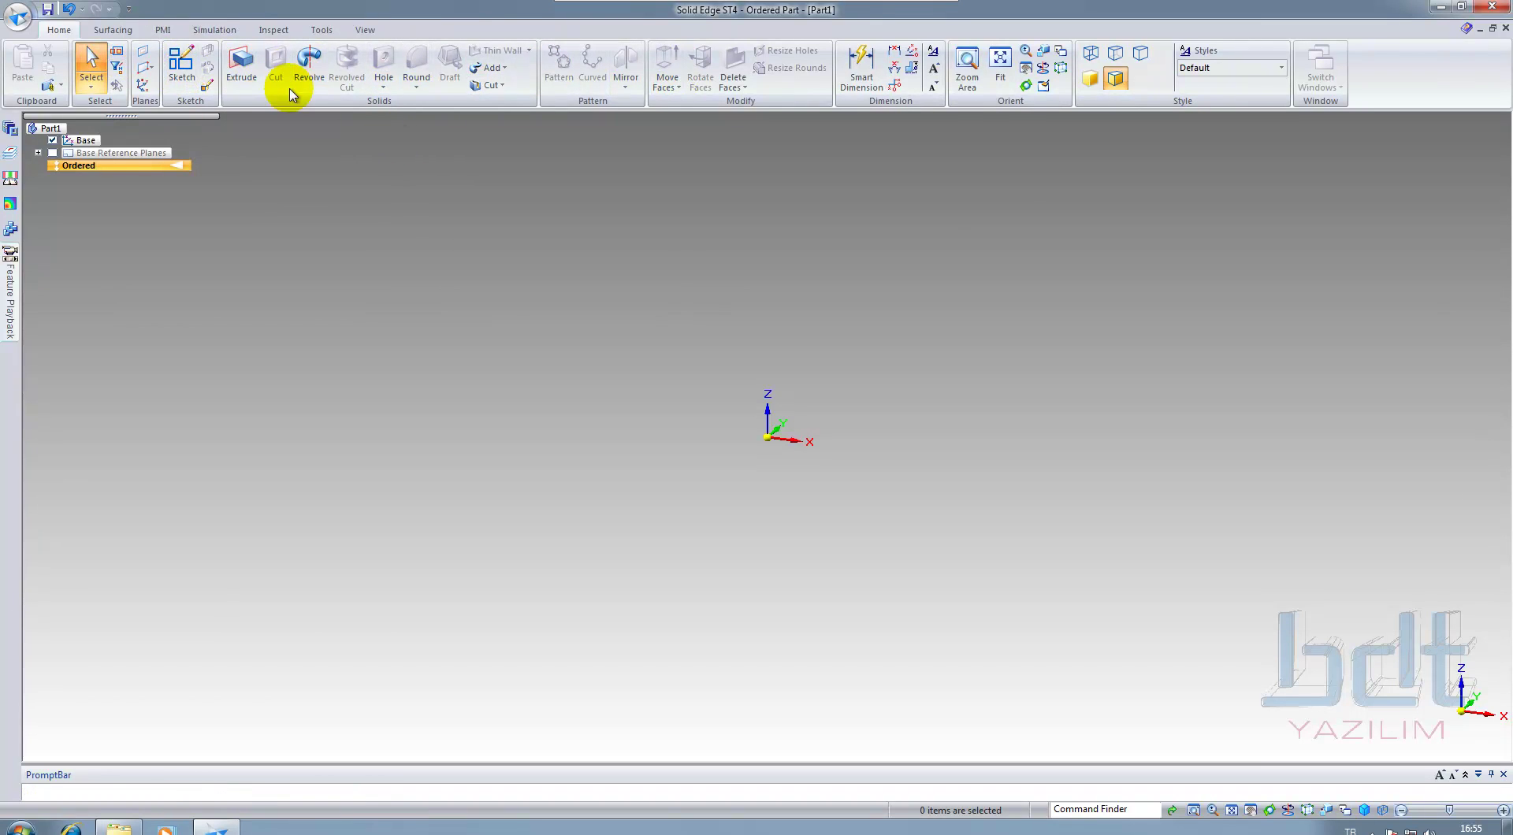
Transition the part back to the Synchronous modeling environment
right_click(362, 211)
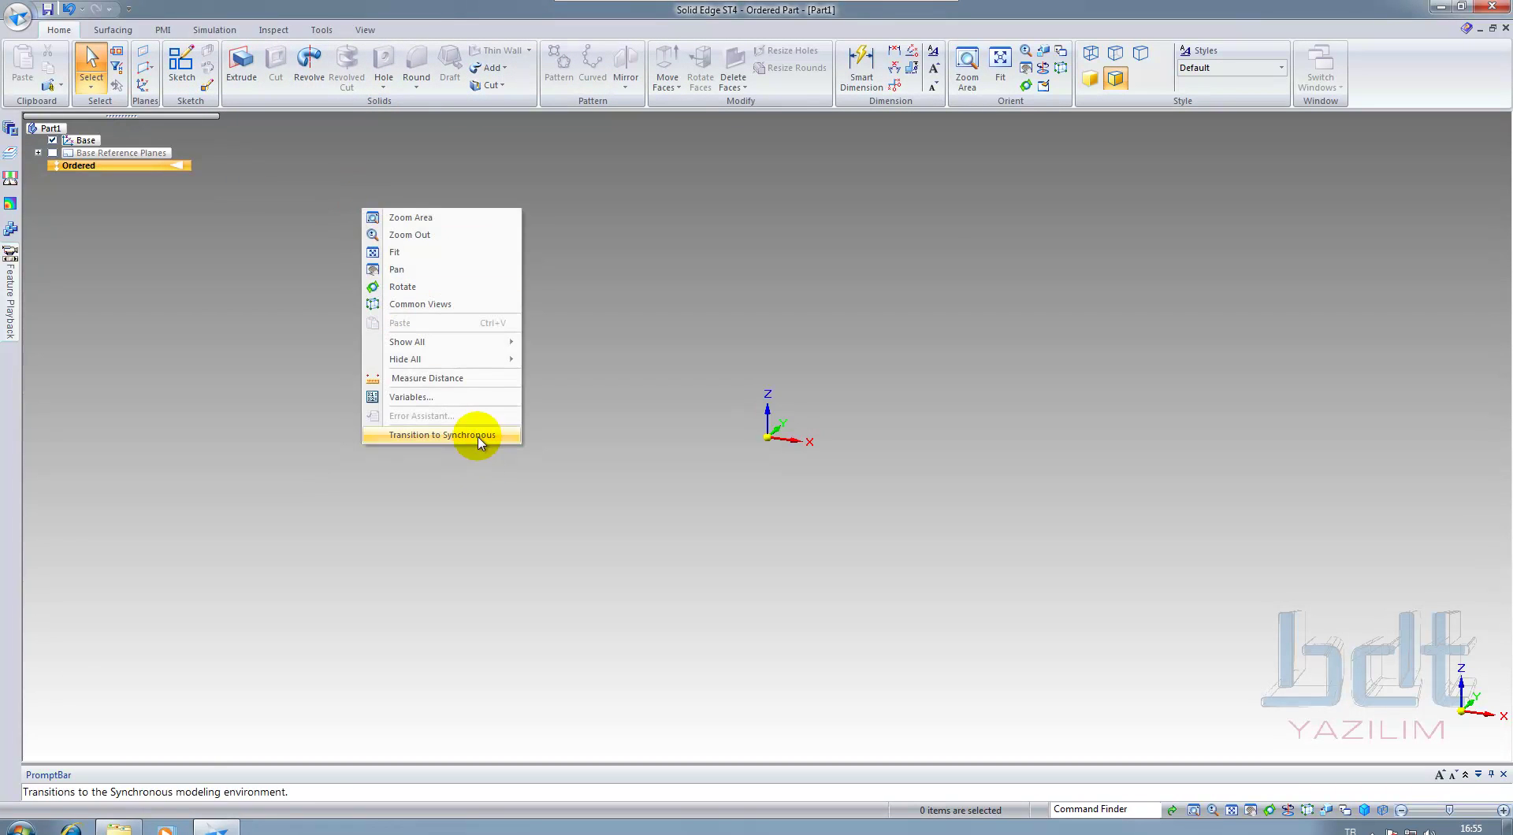
click(475, 438)
click(481, 398)
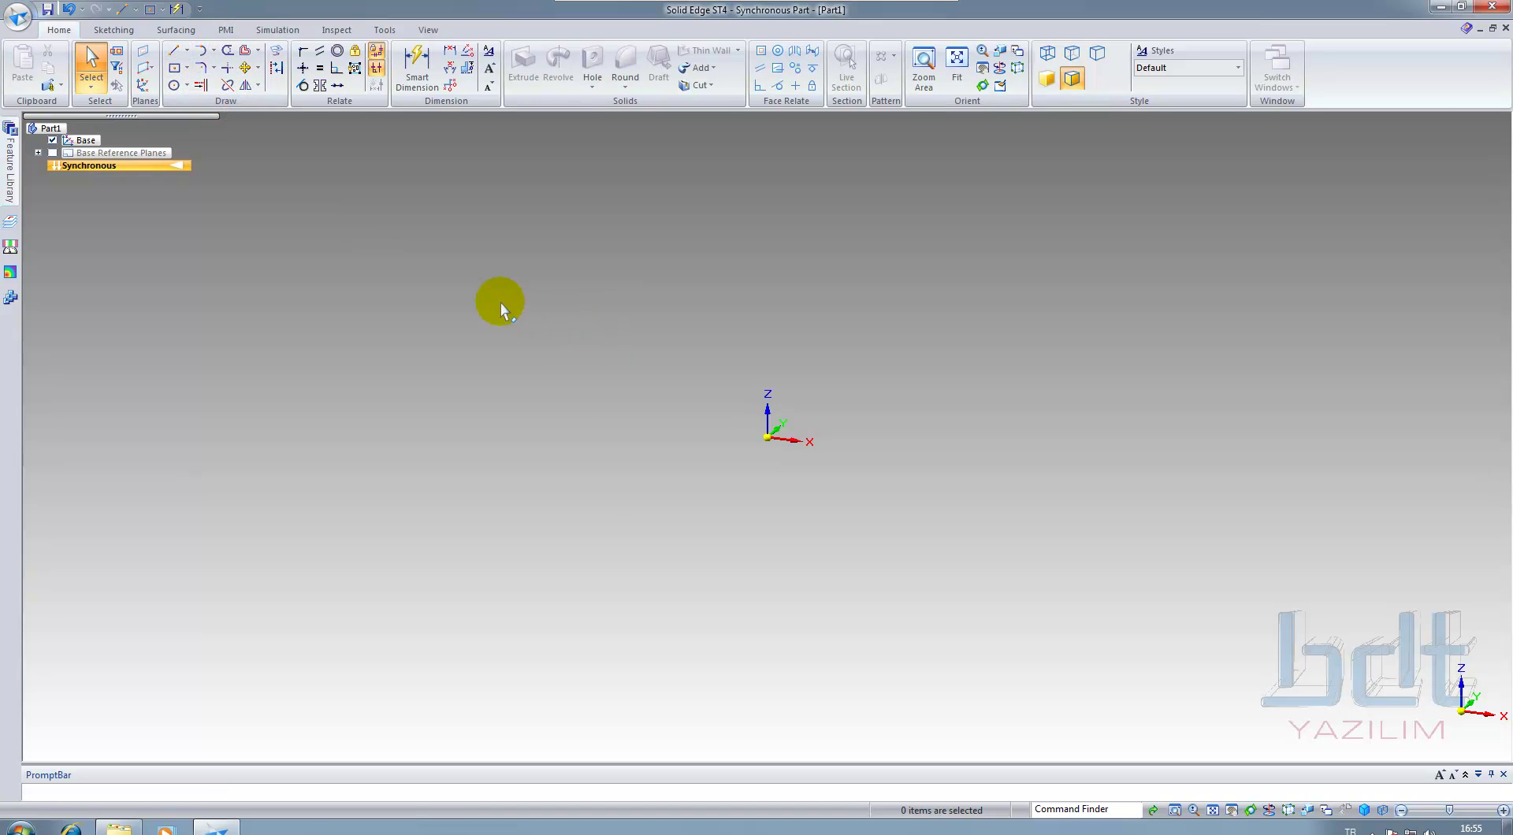
click(189, 70)
click(189, 70)
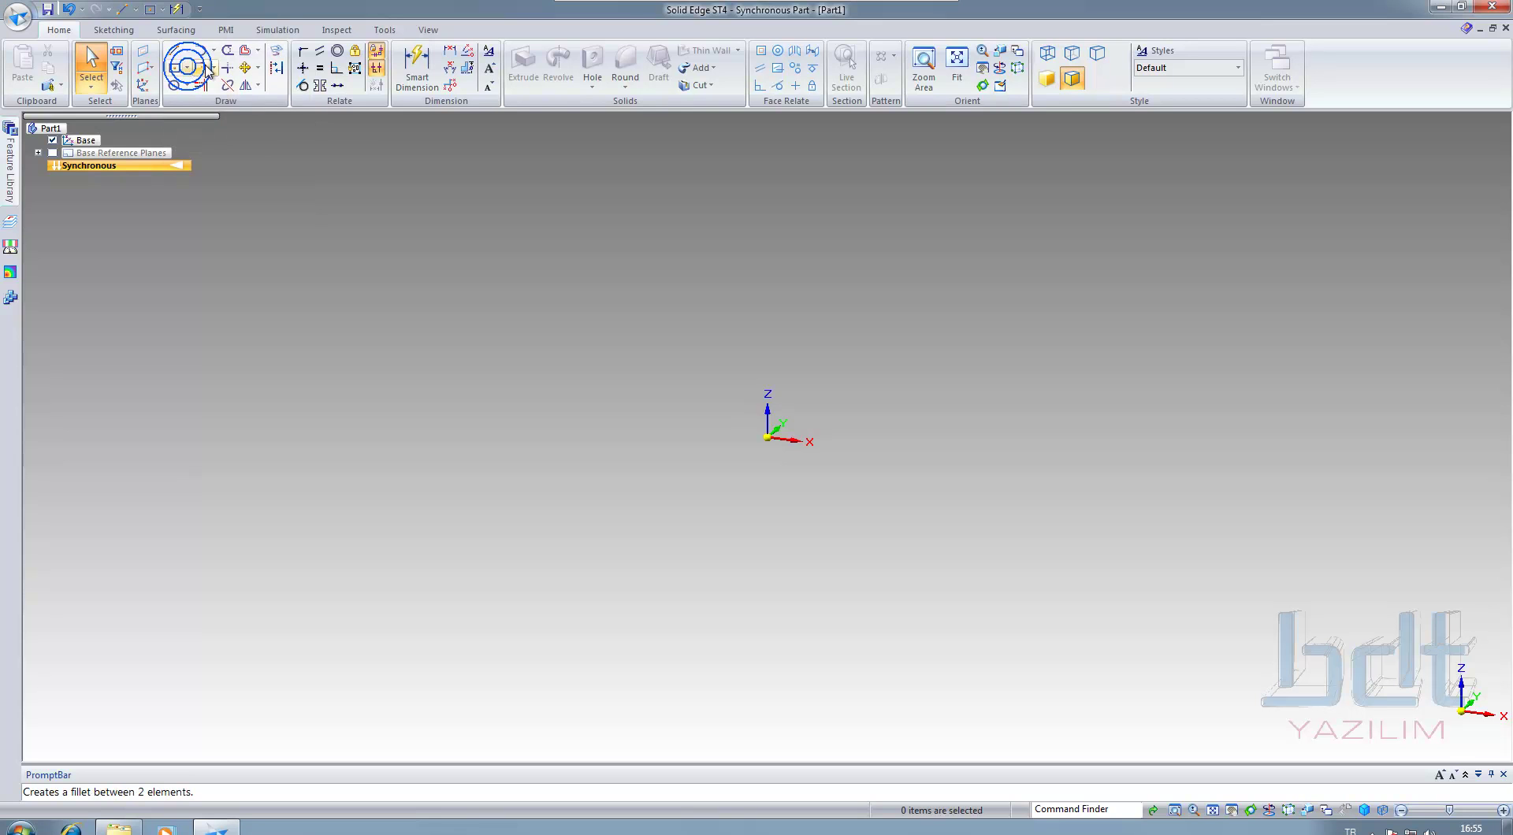
click(214, 50)
click(214, 50)
Start a rectangle by center and examine which overlapping base coordinate system planes can be picked near the origin
click(176, 69)
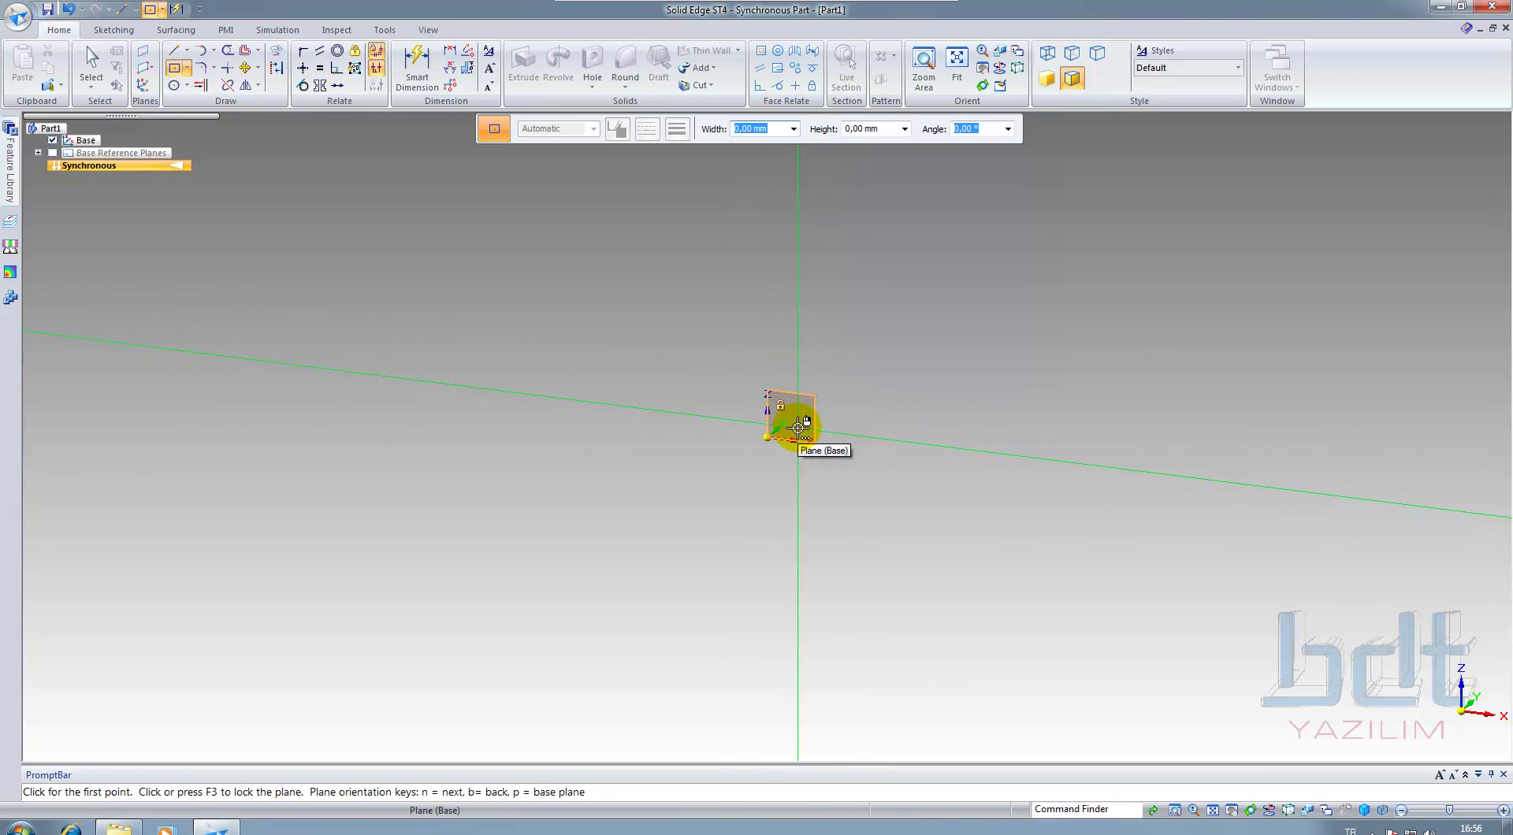
right_click(798, 428)
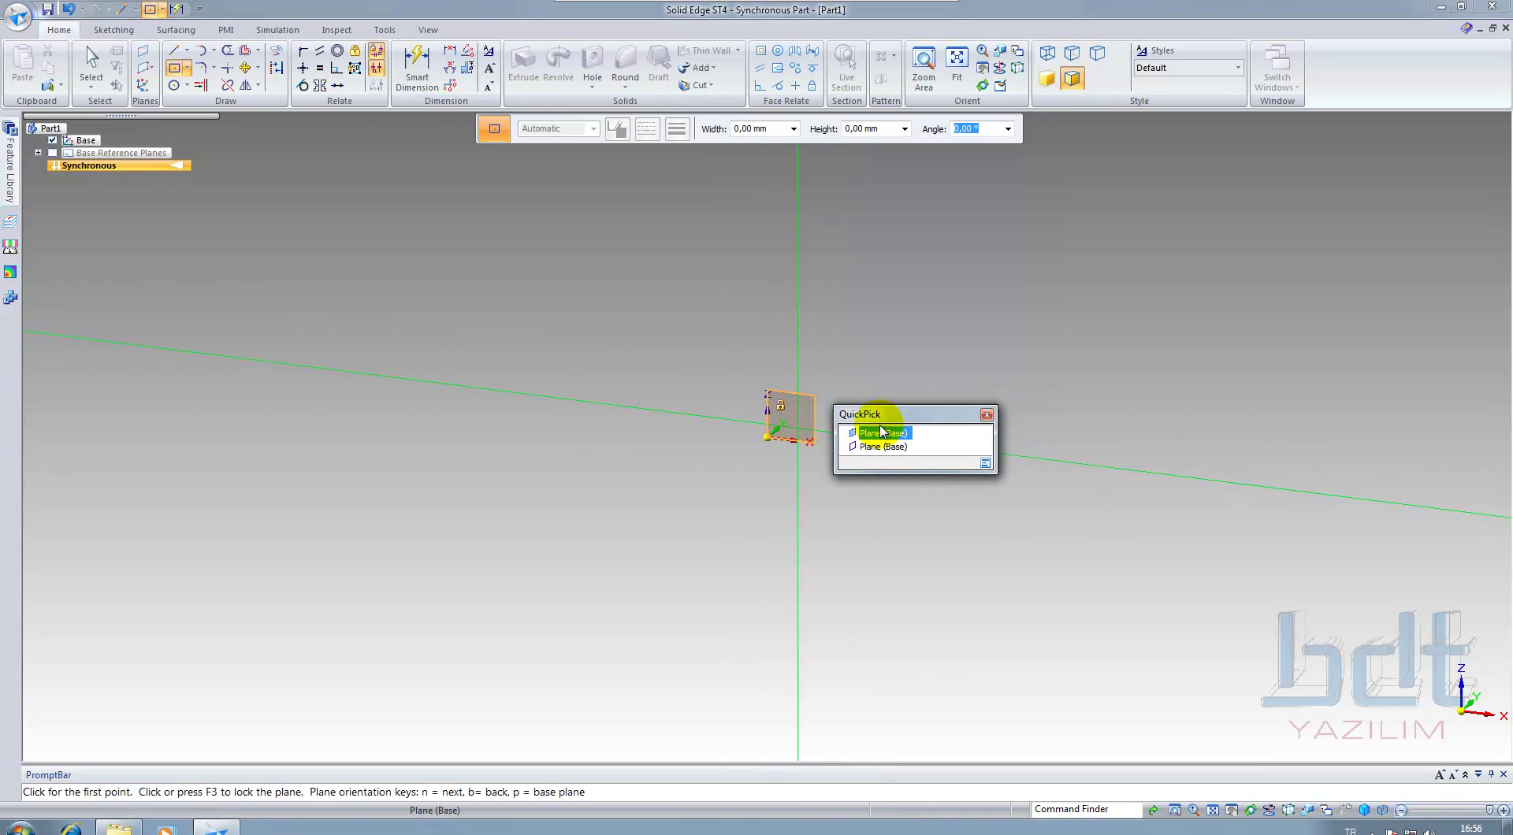
click(987, 415)
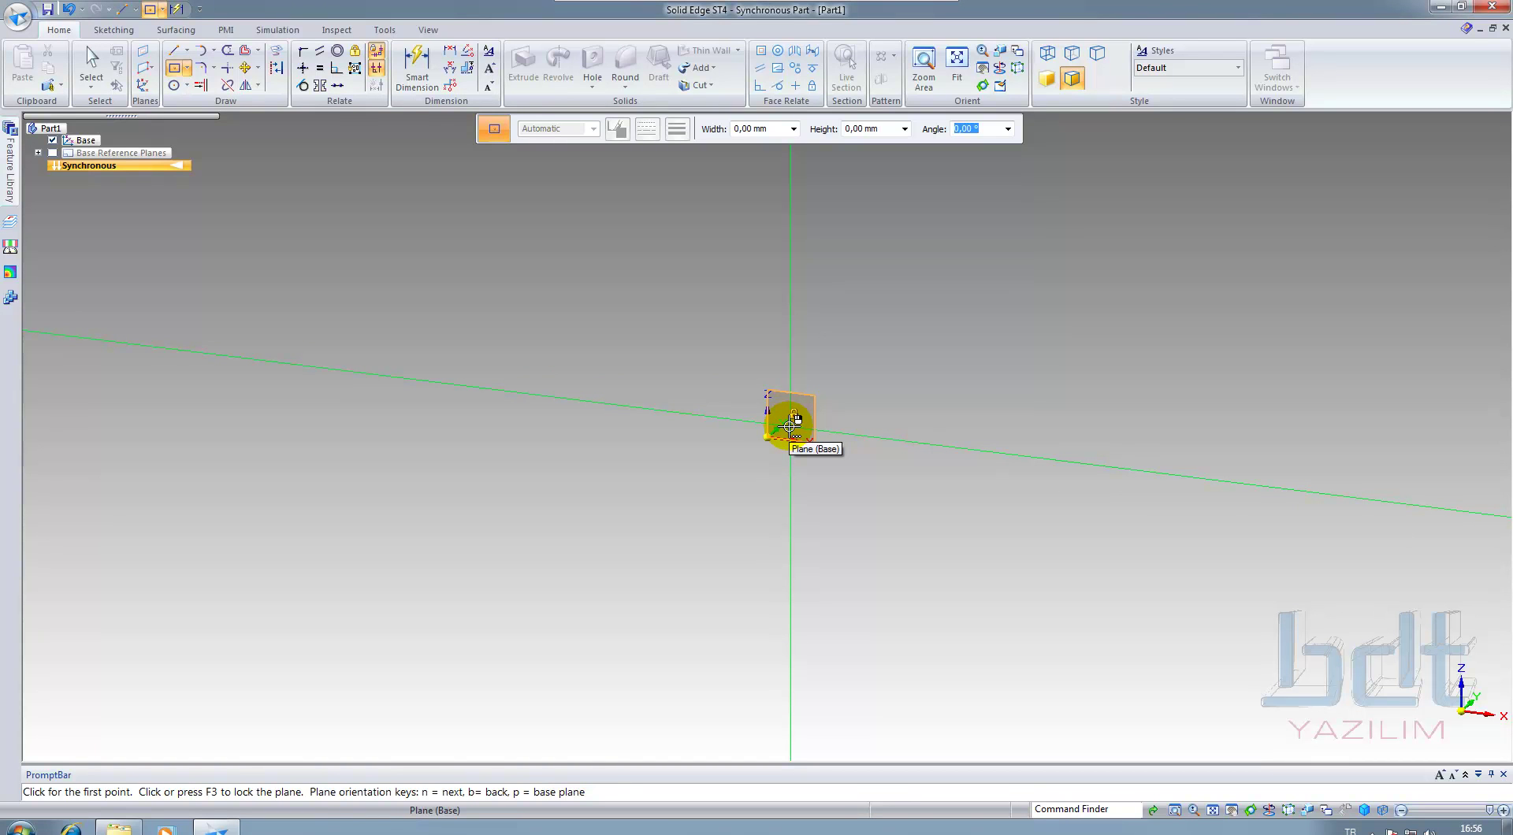
right_click(789, 426)
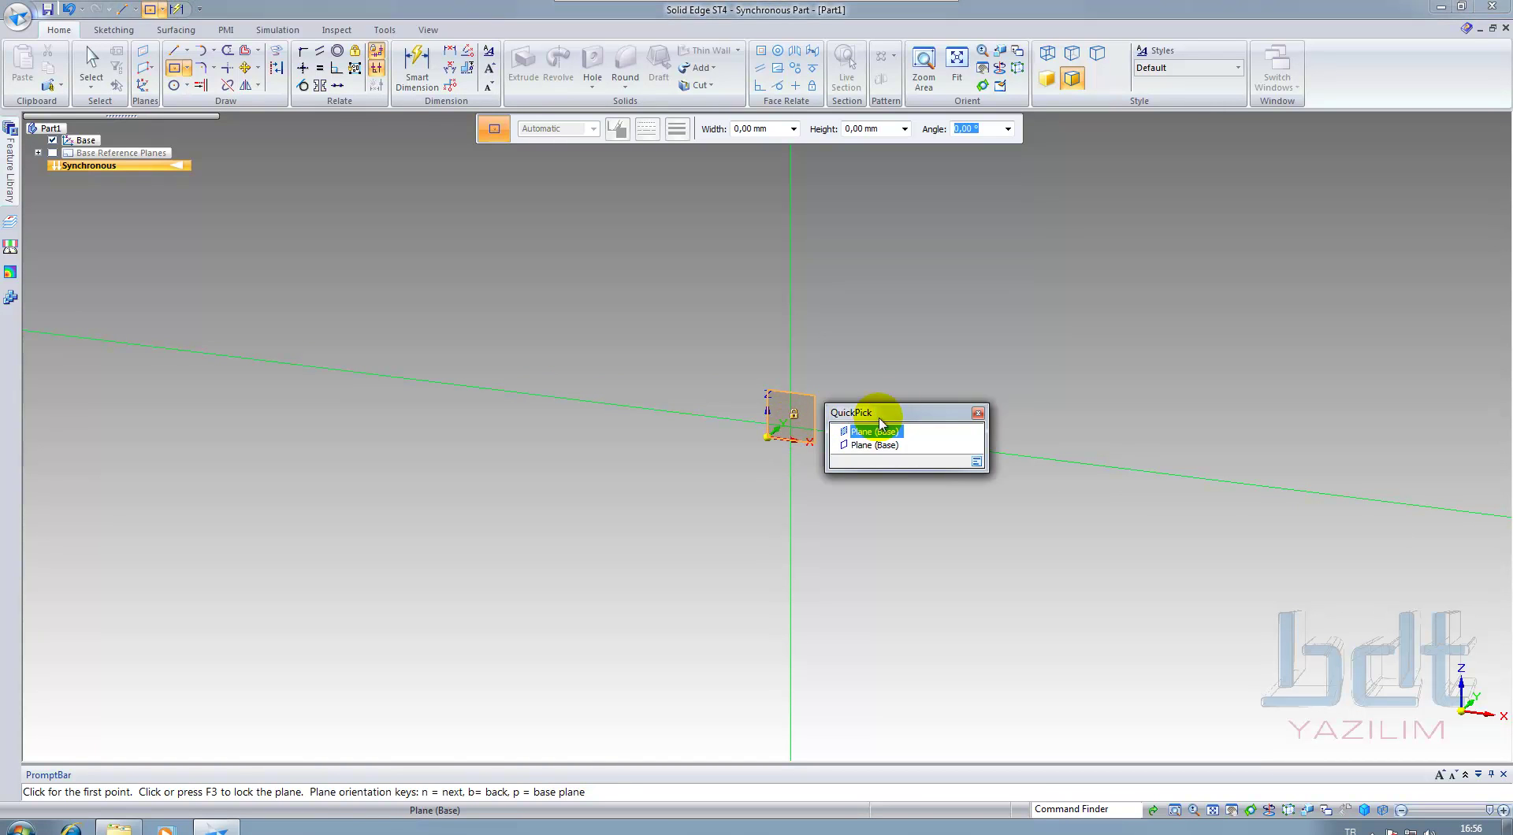
drag(865, 410, 920, 264)
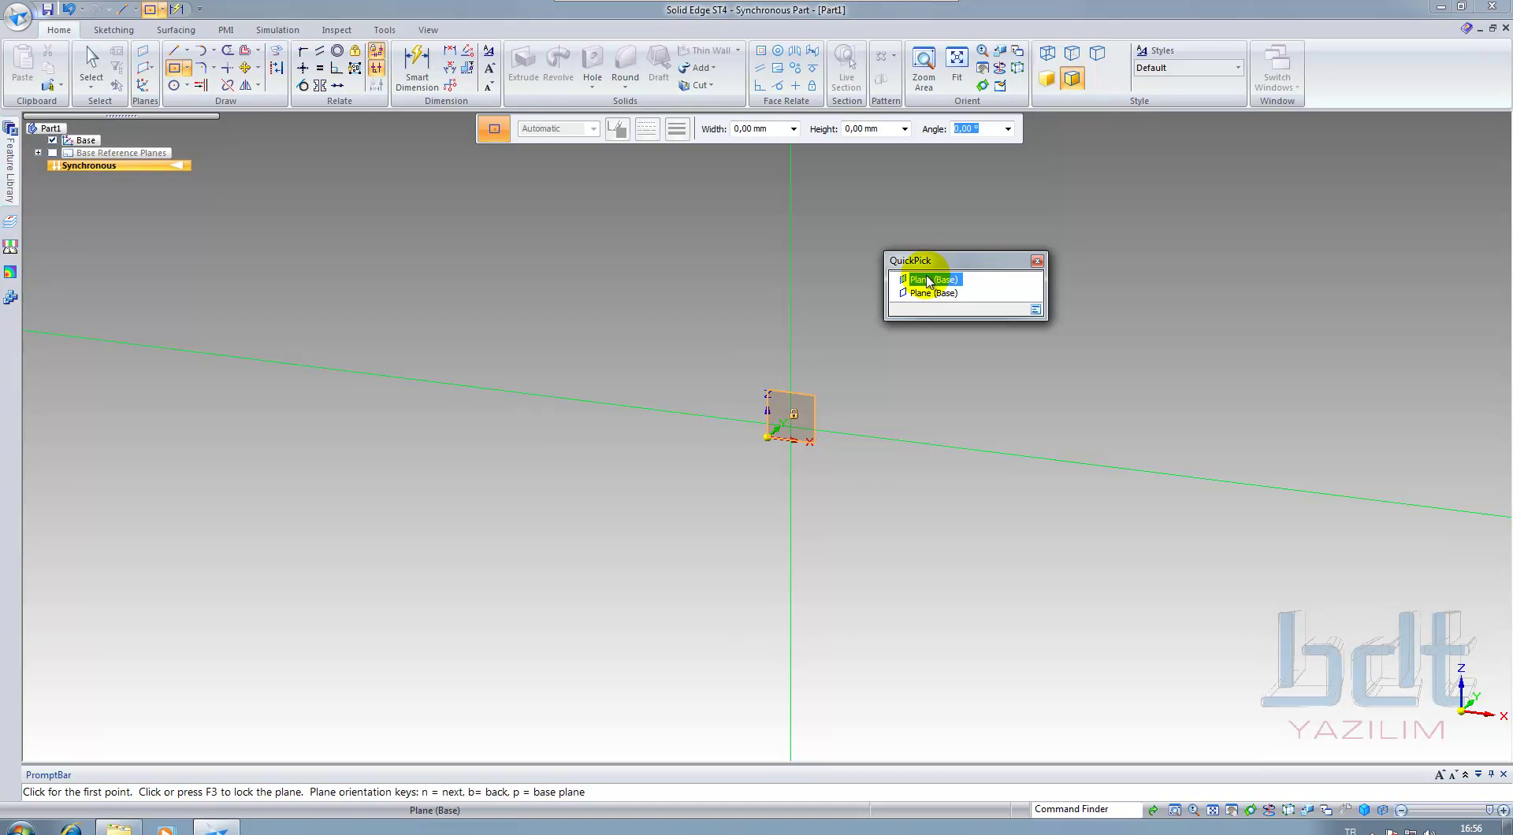
click(1038, 261)
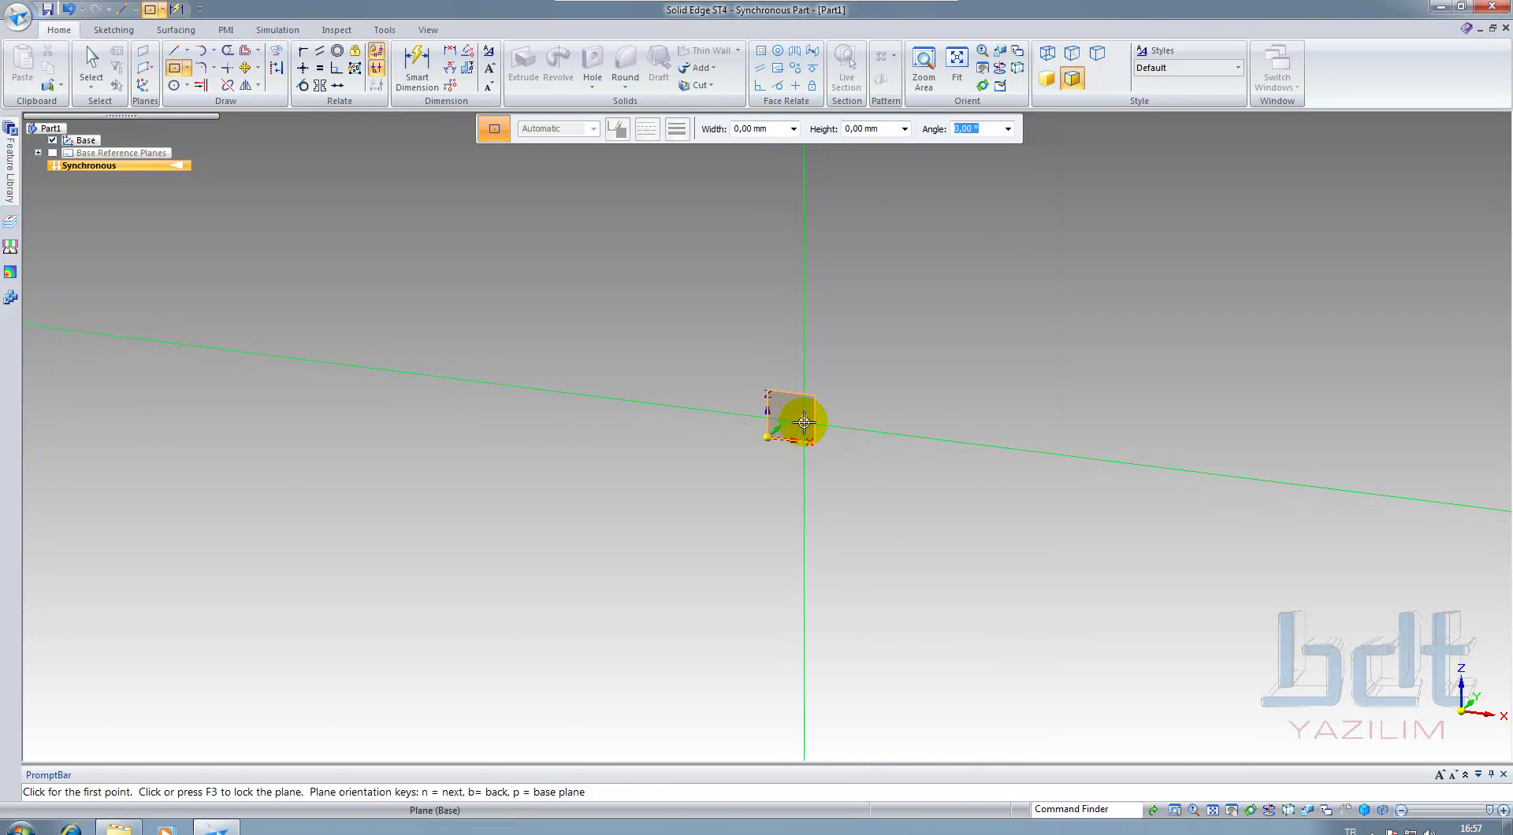
click(804, 423)
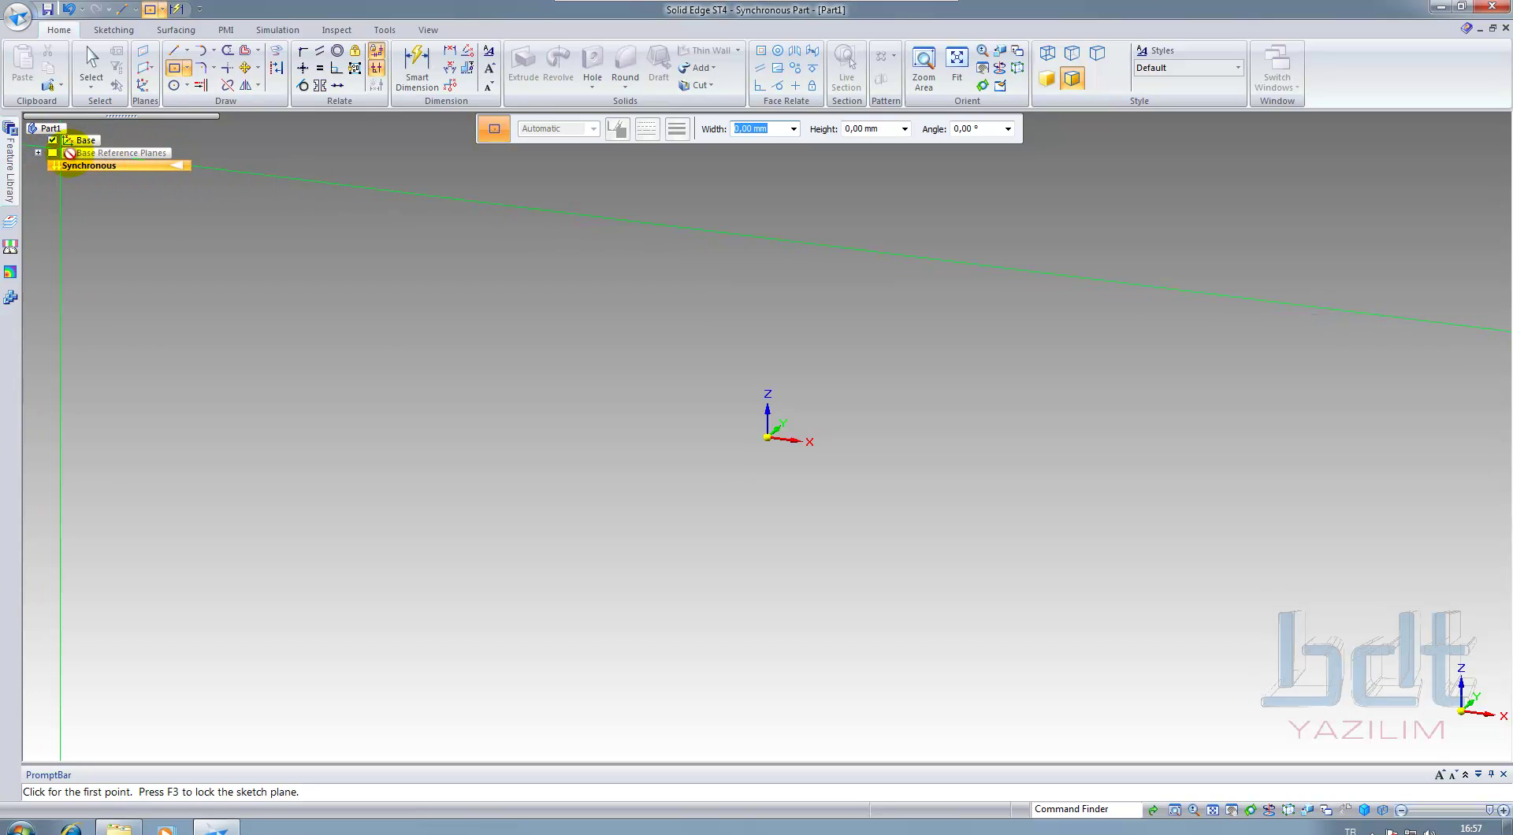
Show the base reference planes and lock sketching to the Front (xz) plane
click(52, 153)
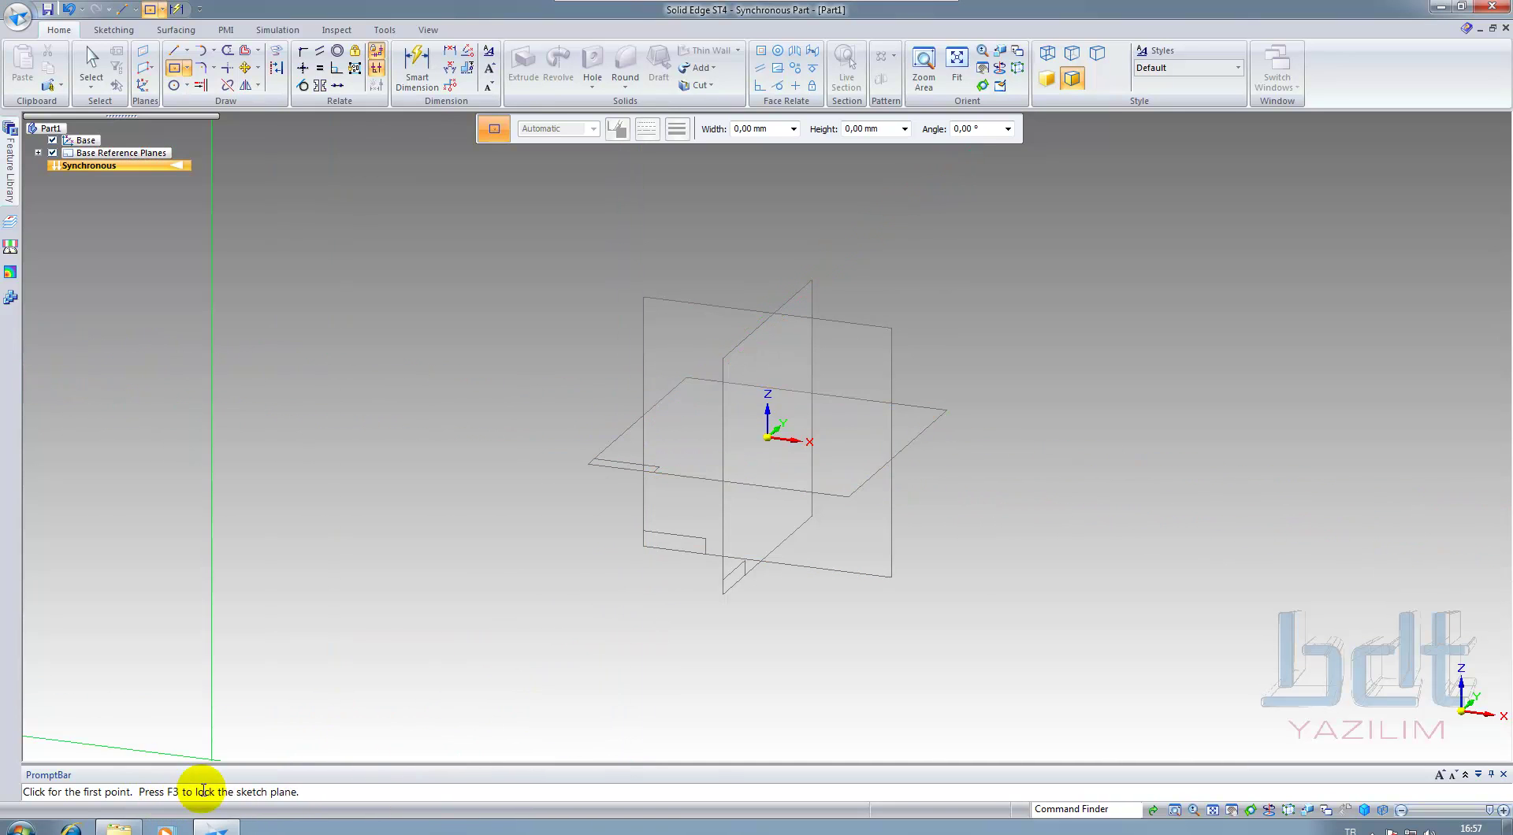
click(164, 789)
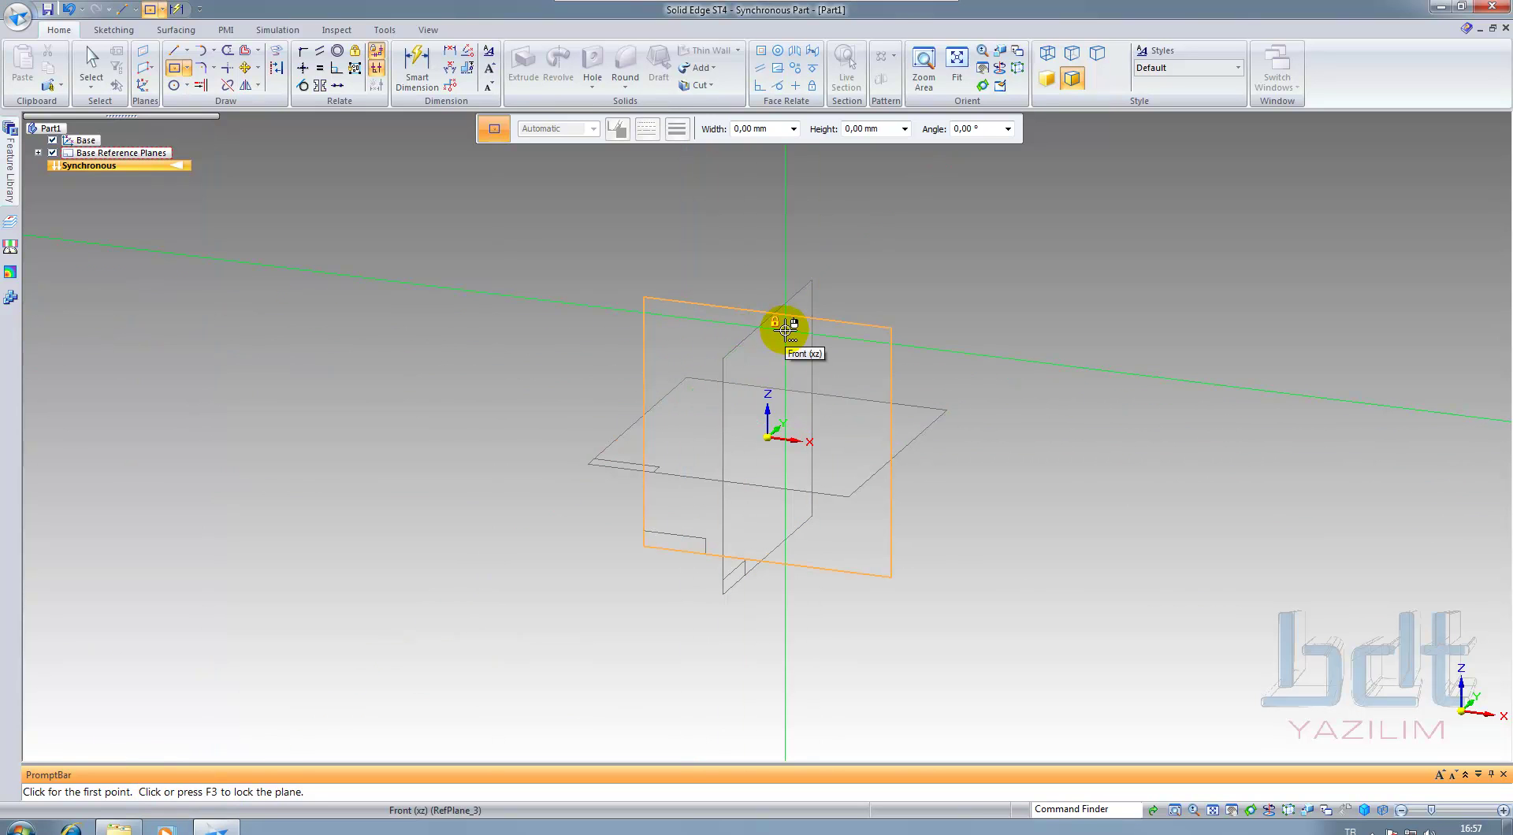
right_click(785, 329)
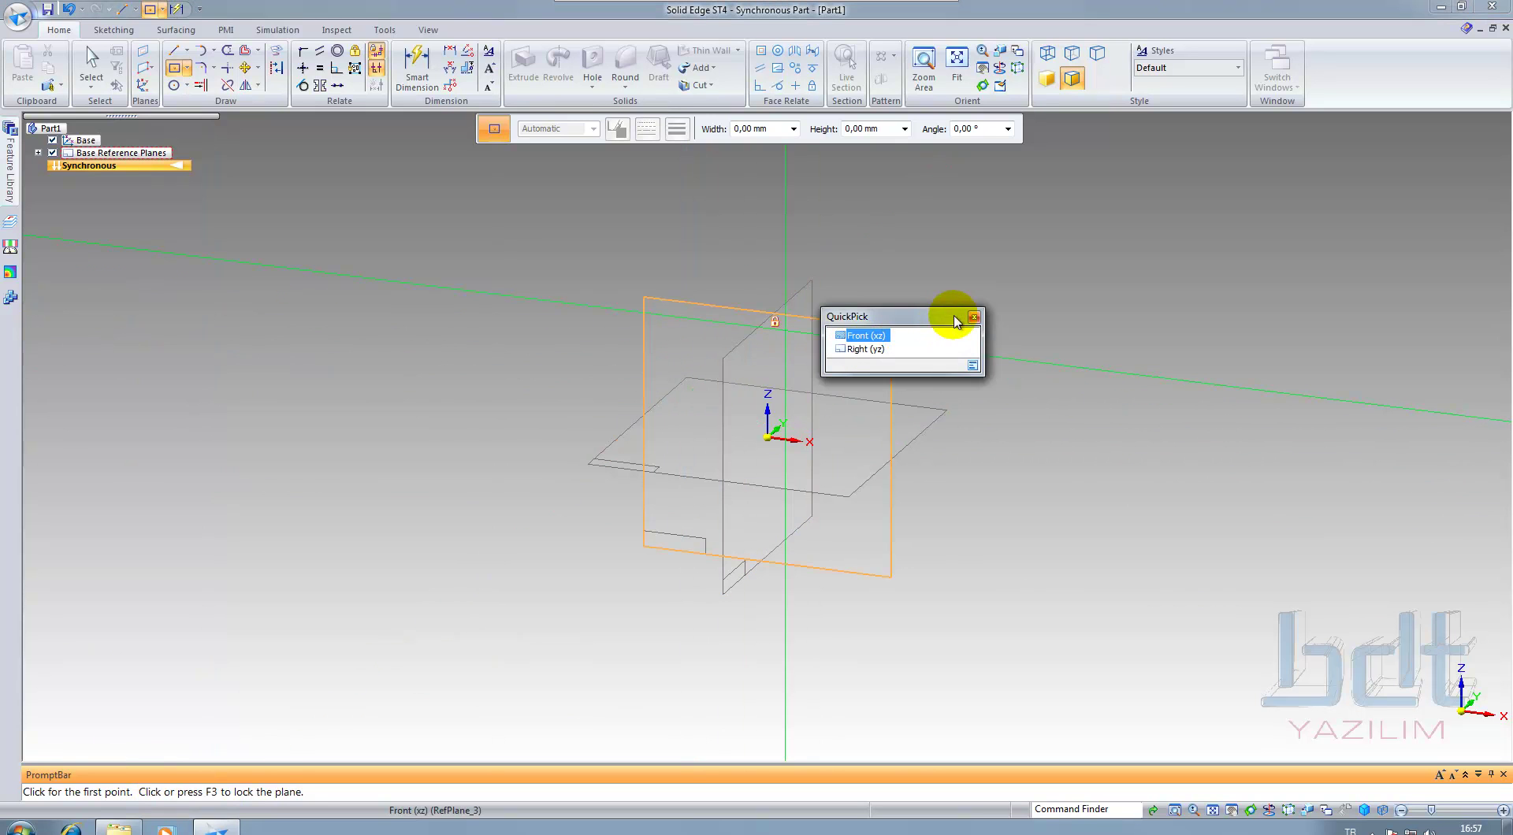
click(974, 316)
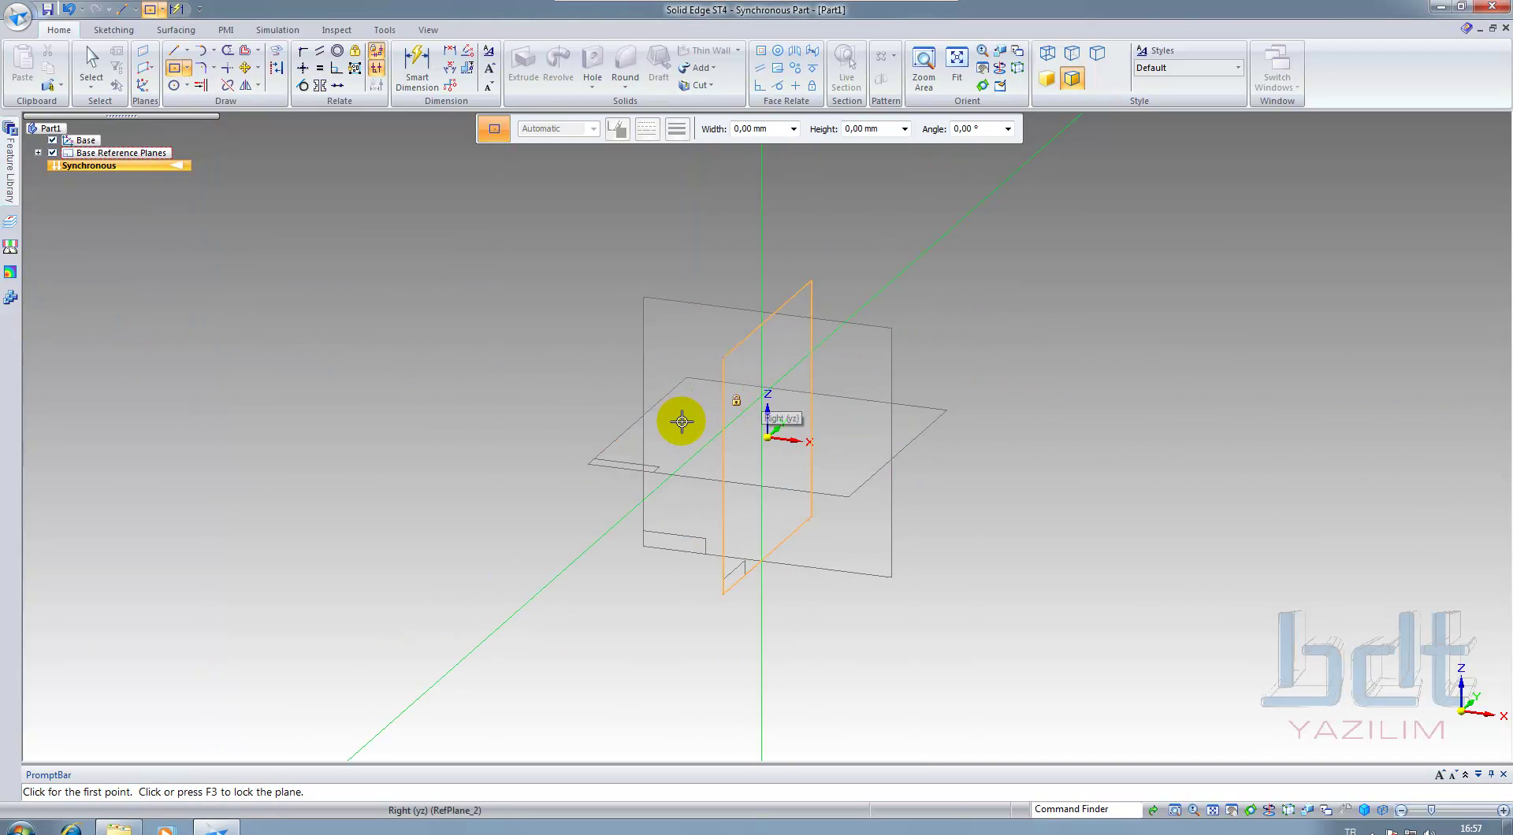
click(661, 344)
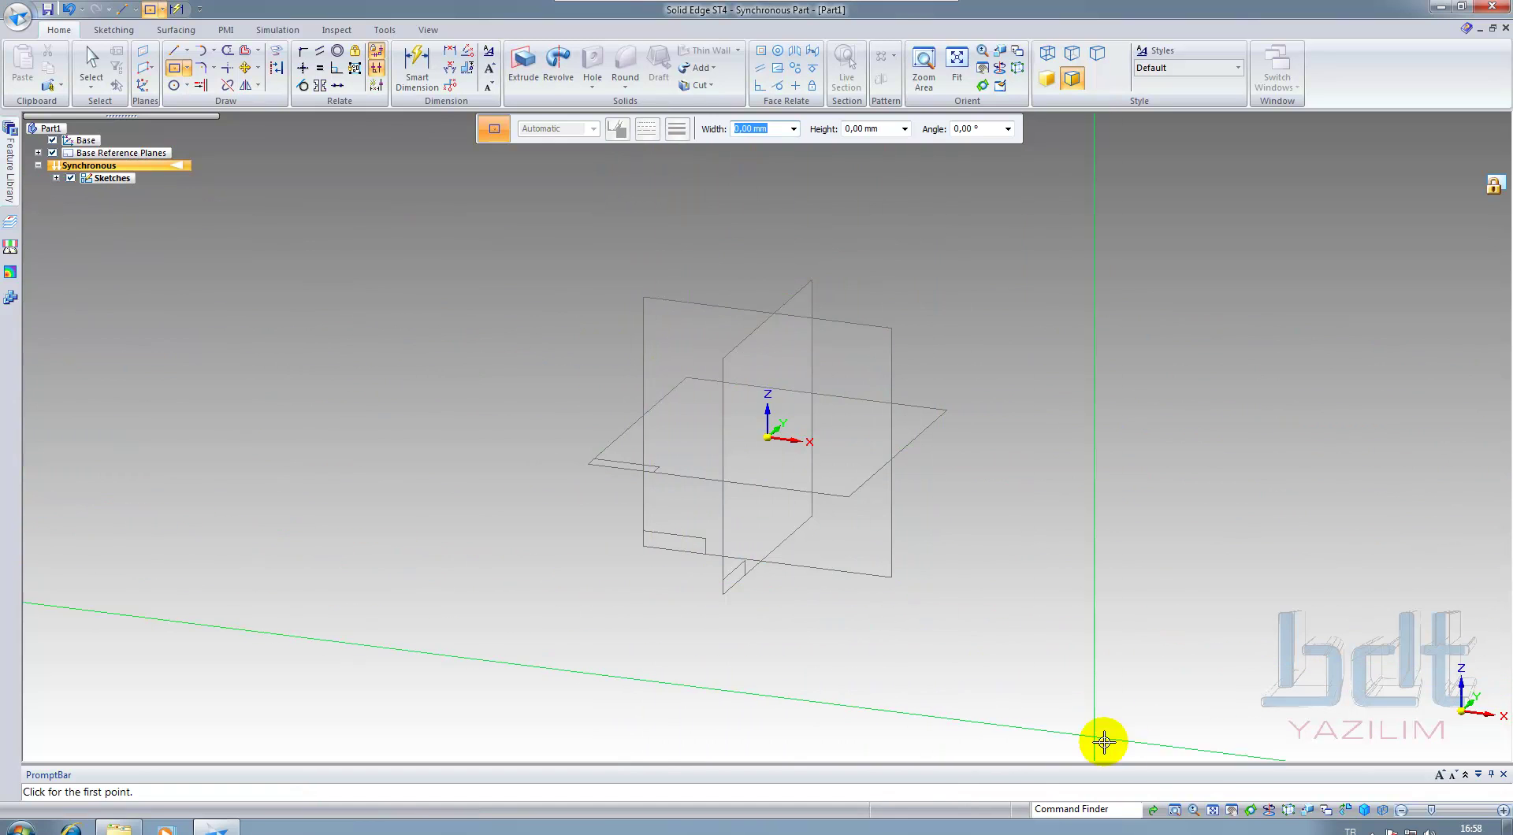
right_click(994, 812)
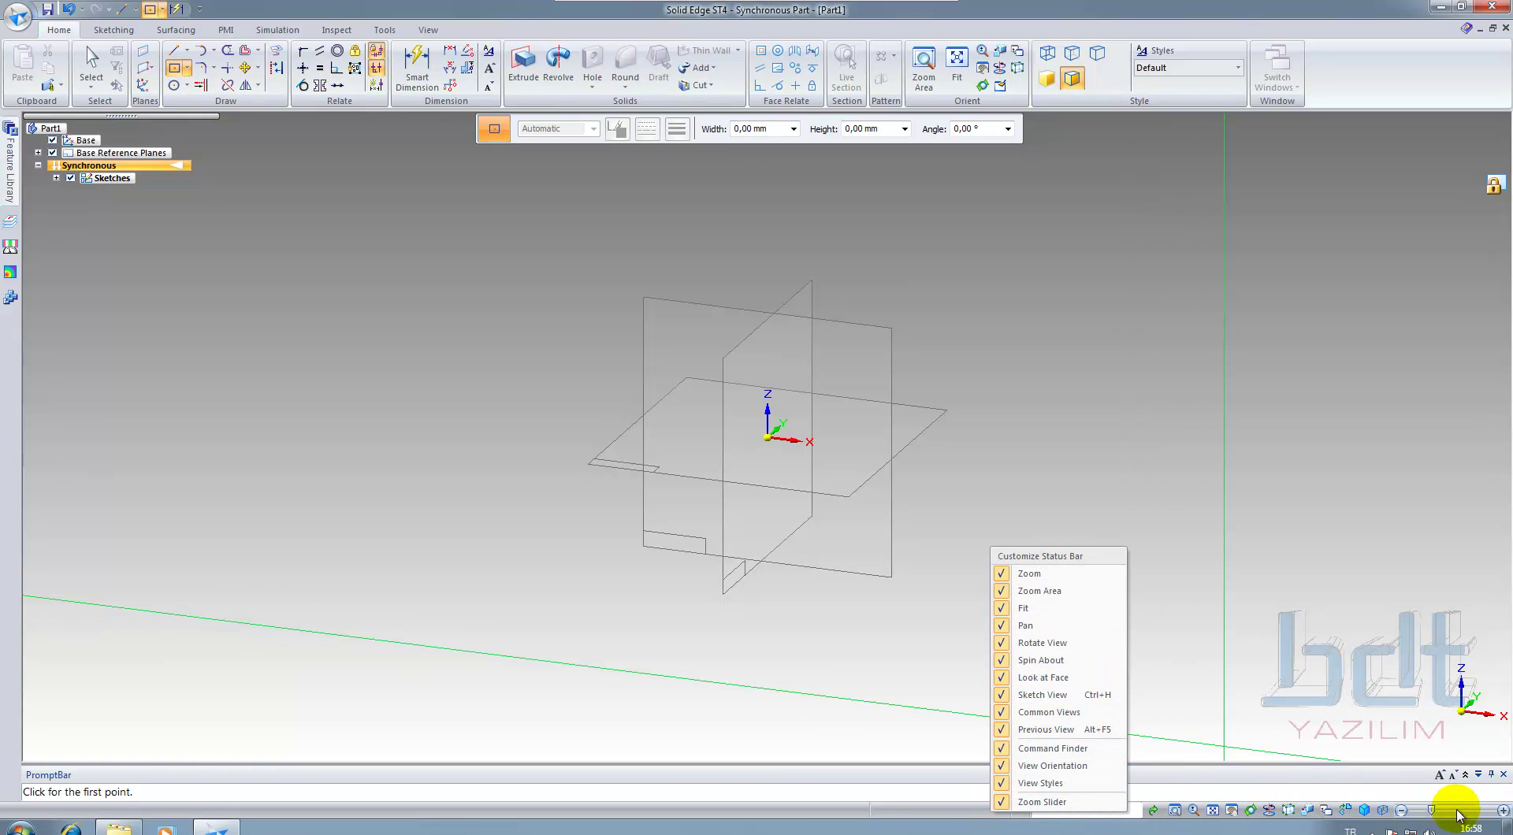
click(1269, 683)
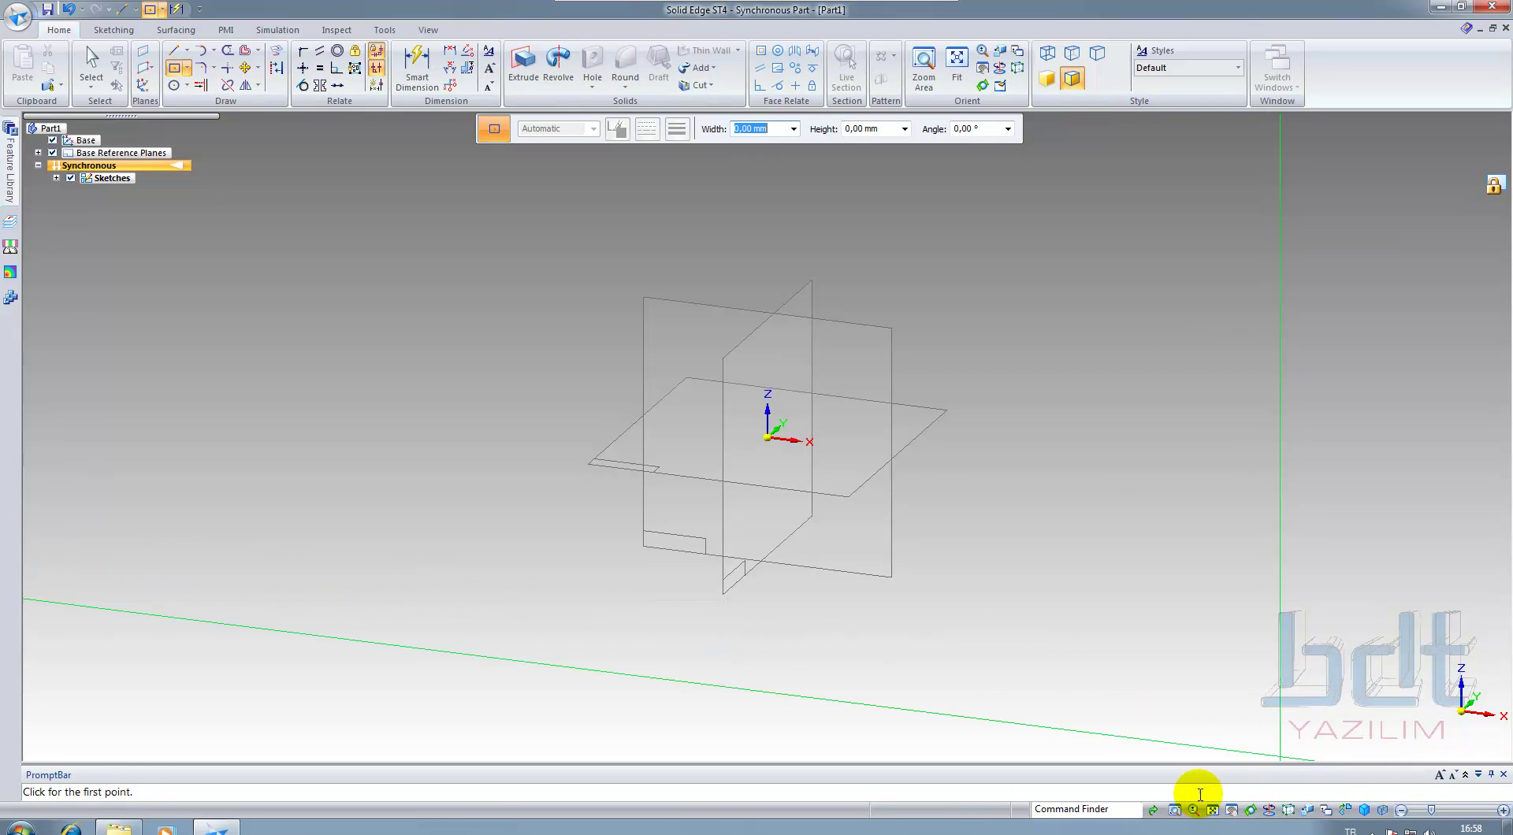
Draw a rectangle centered on the origin, about 113 mm wide and 82 mm high, on the locked Front (xz) plane
click(1345, 811)
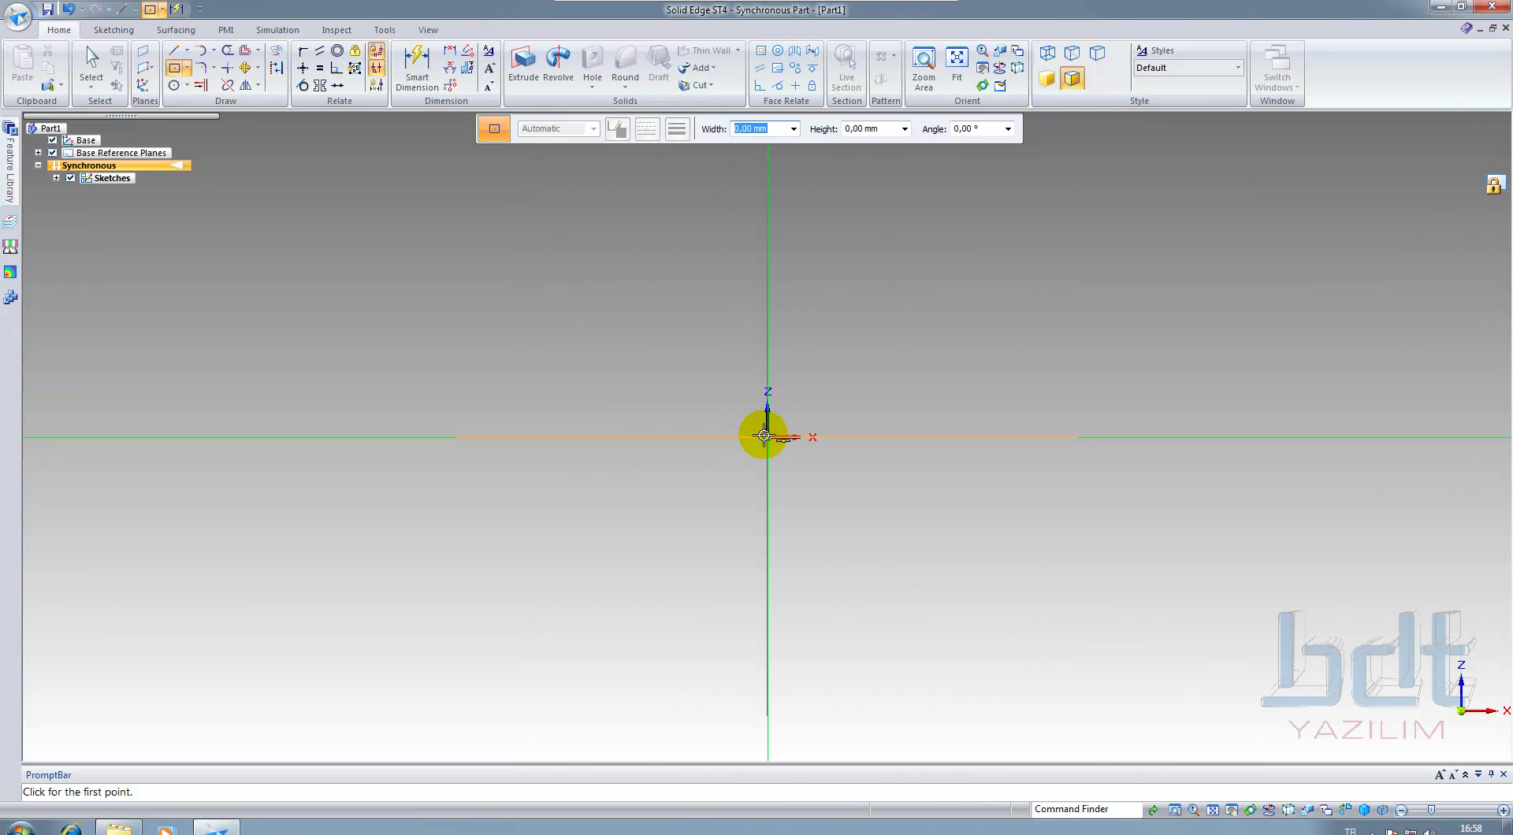
click(763, 435)
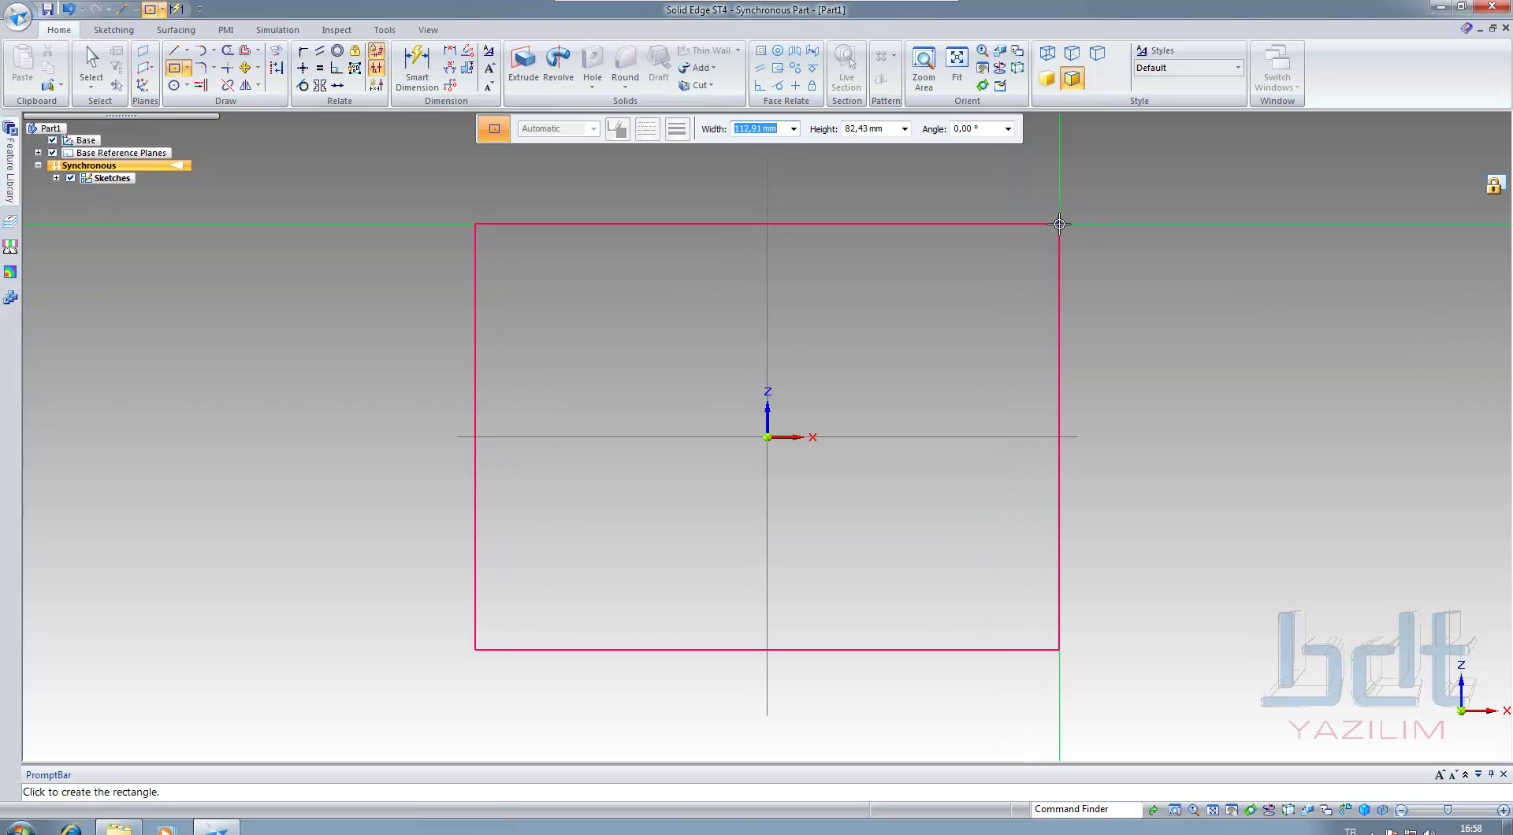
click(1058, 224)
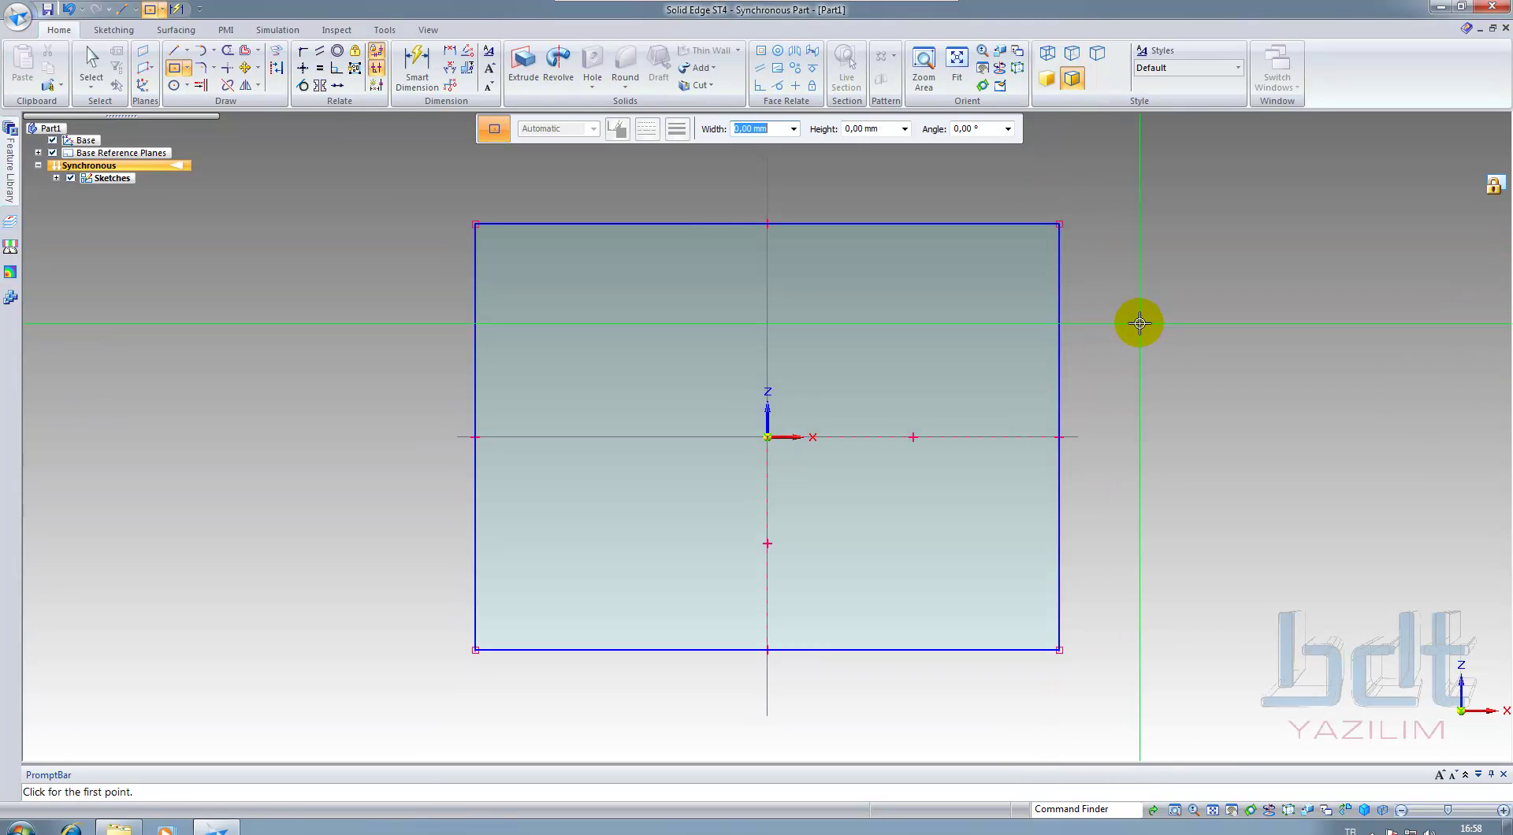
key(ctrl+i)
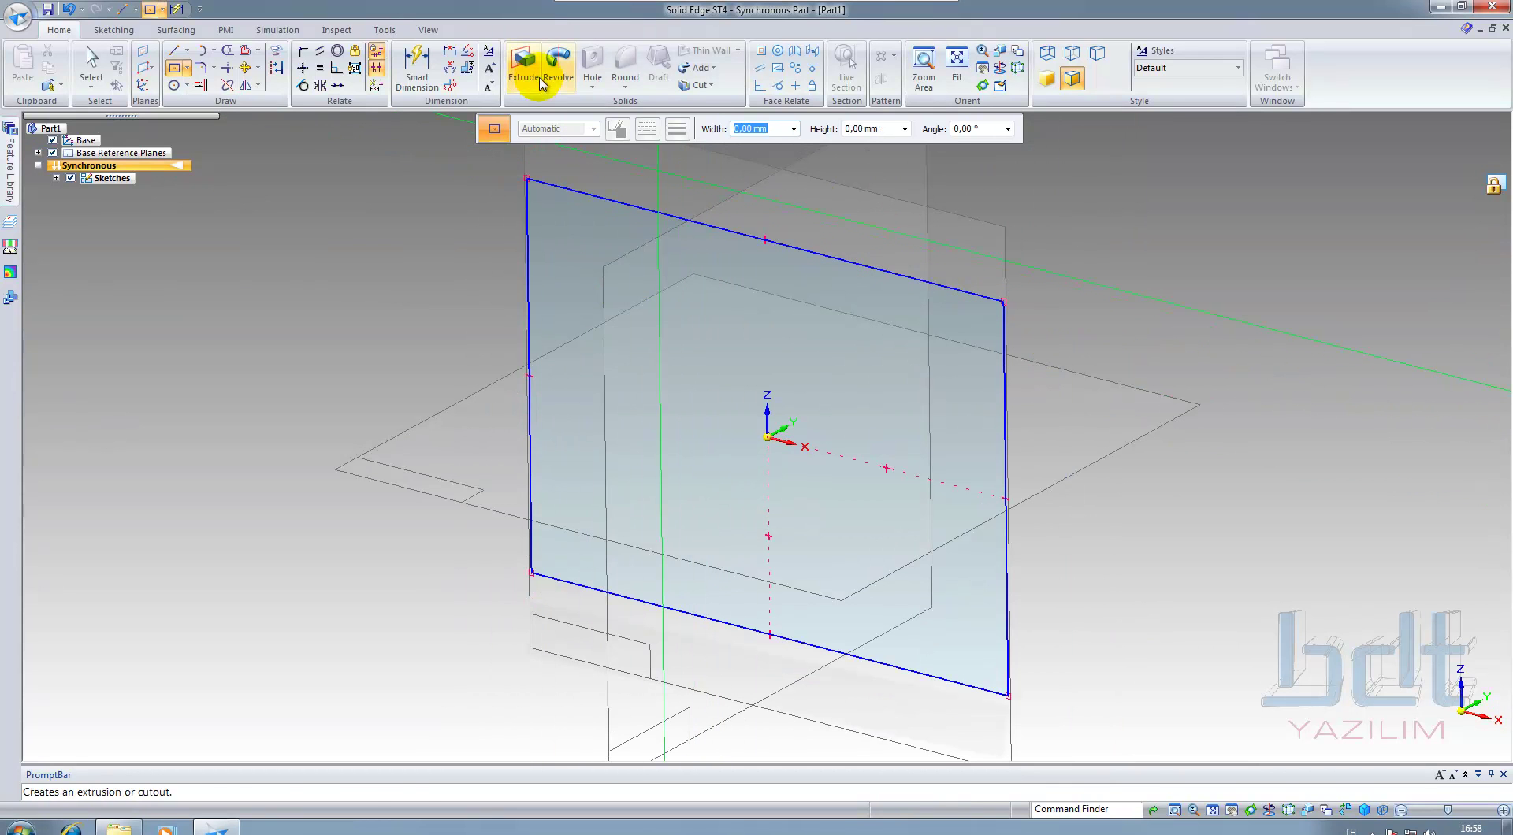
Add a Smart Dimension to the rectangle's vertical side and set its height to 85 mm
click(428, 30)
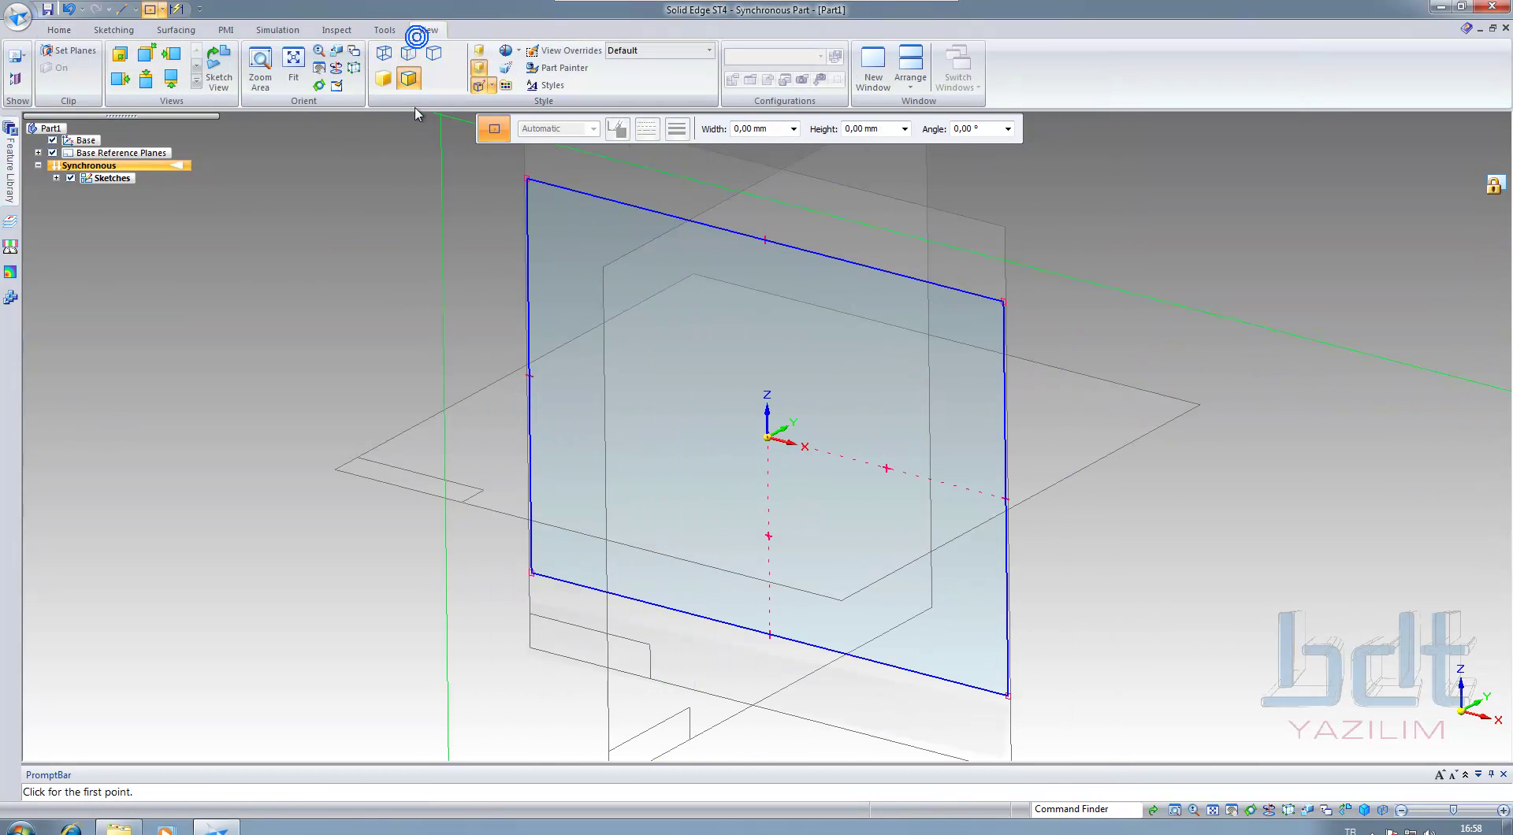
click(59, 30)
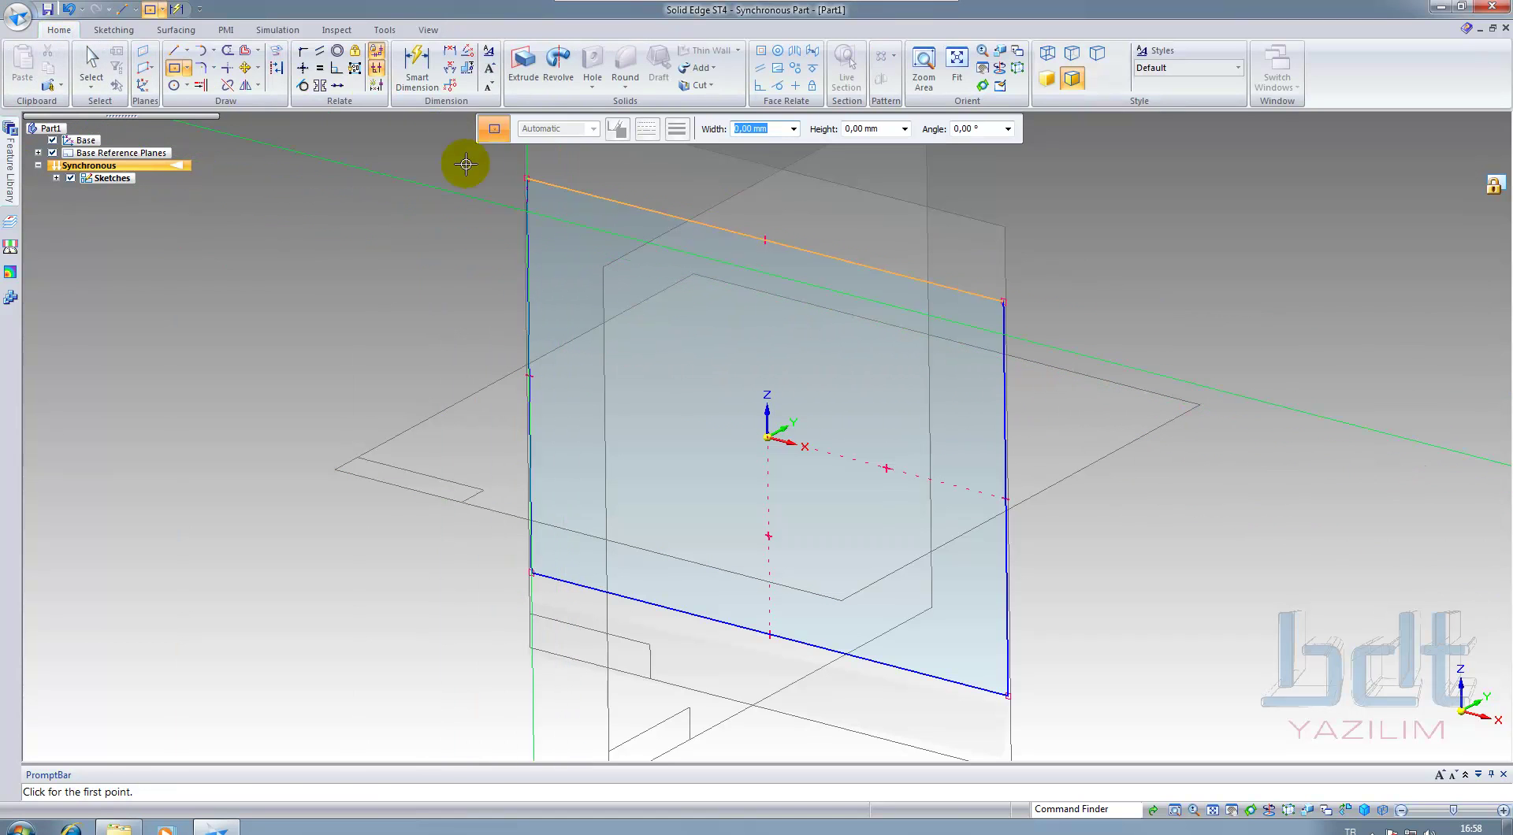
click(403, 61)
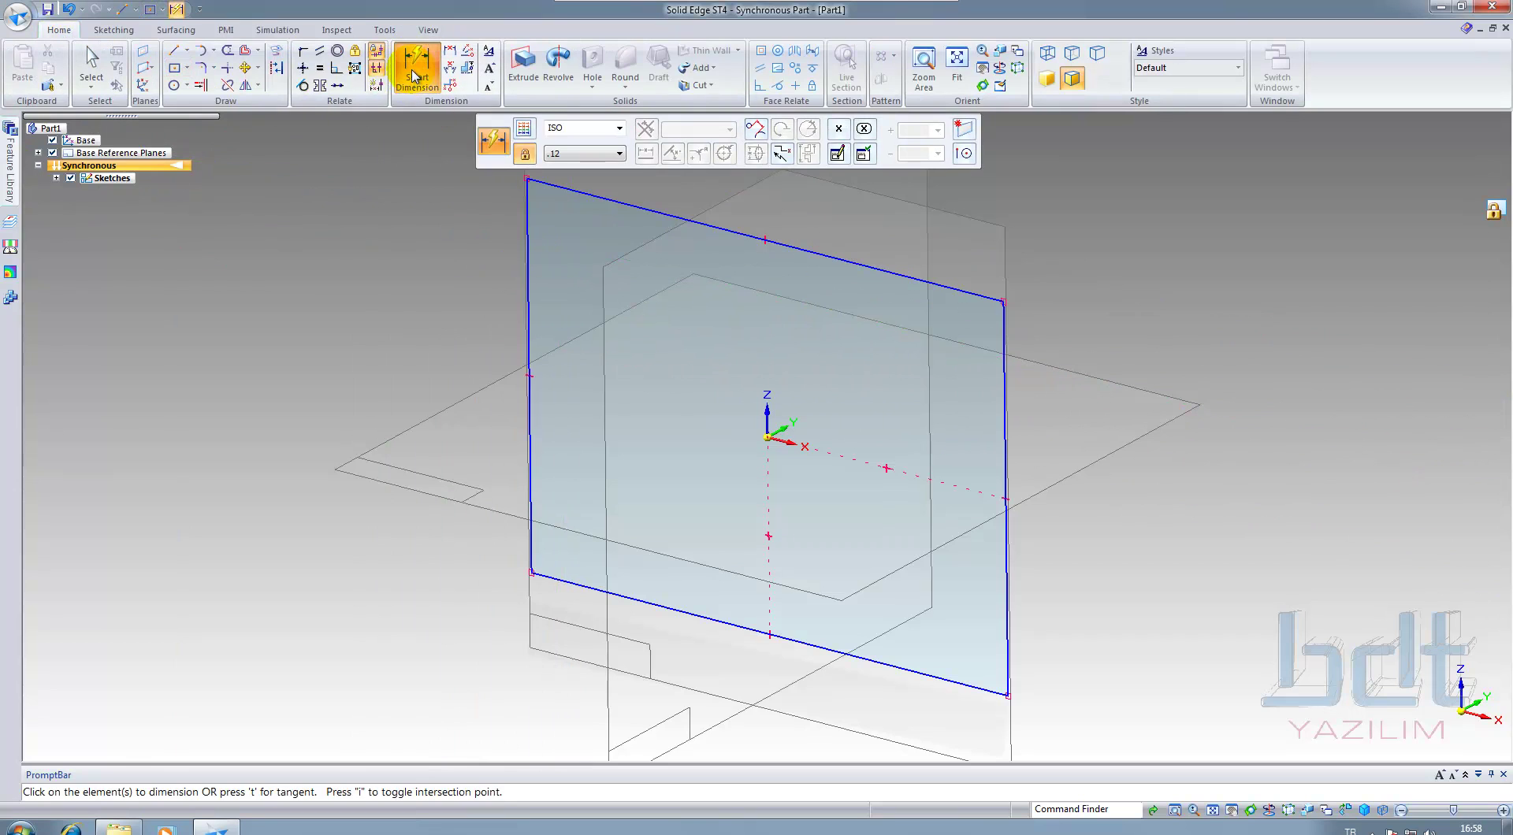
click(525, 301)
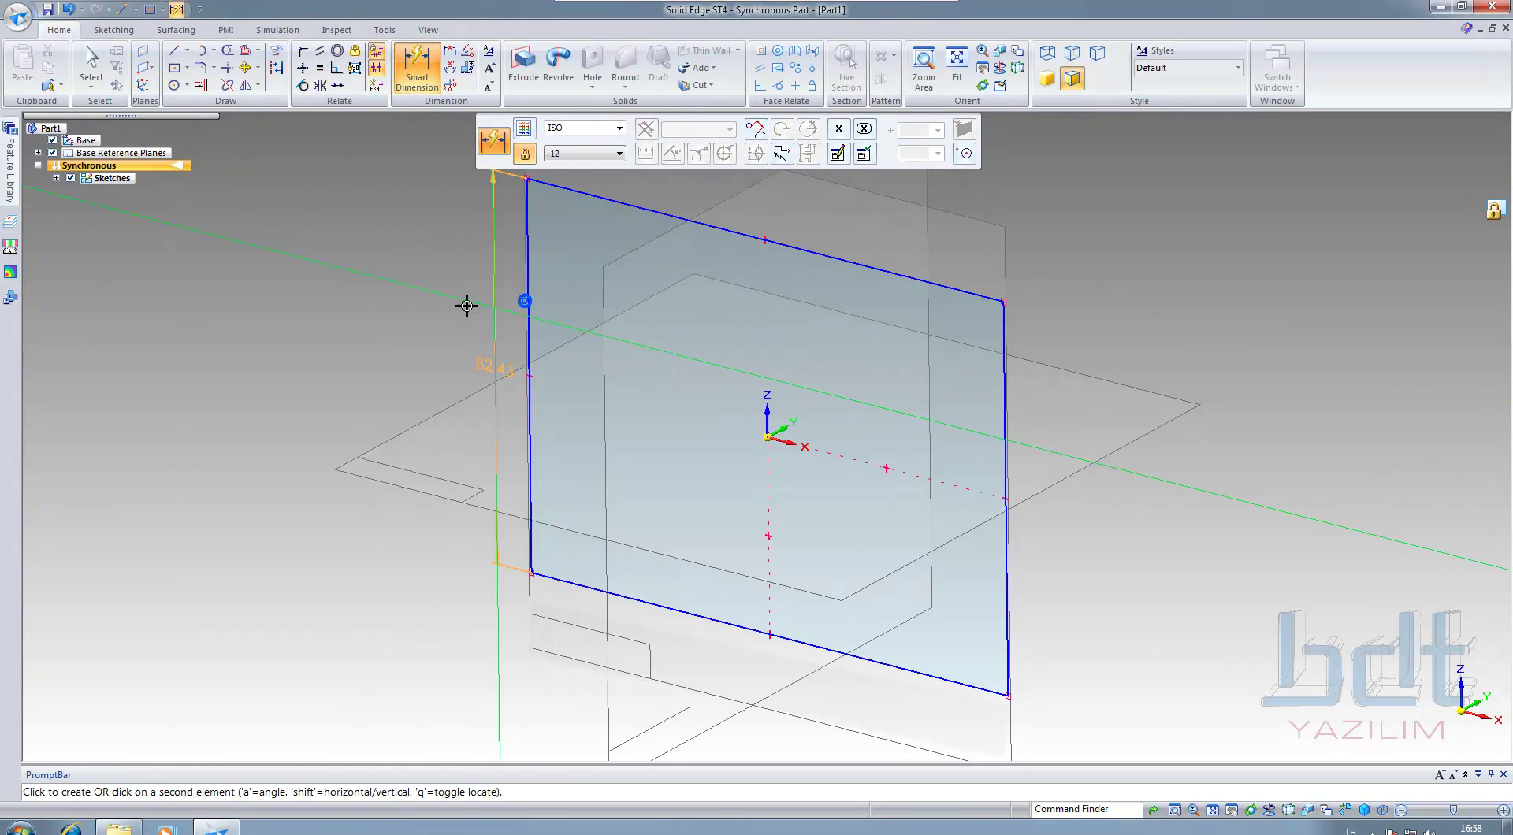
click(316, 295)
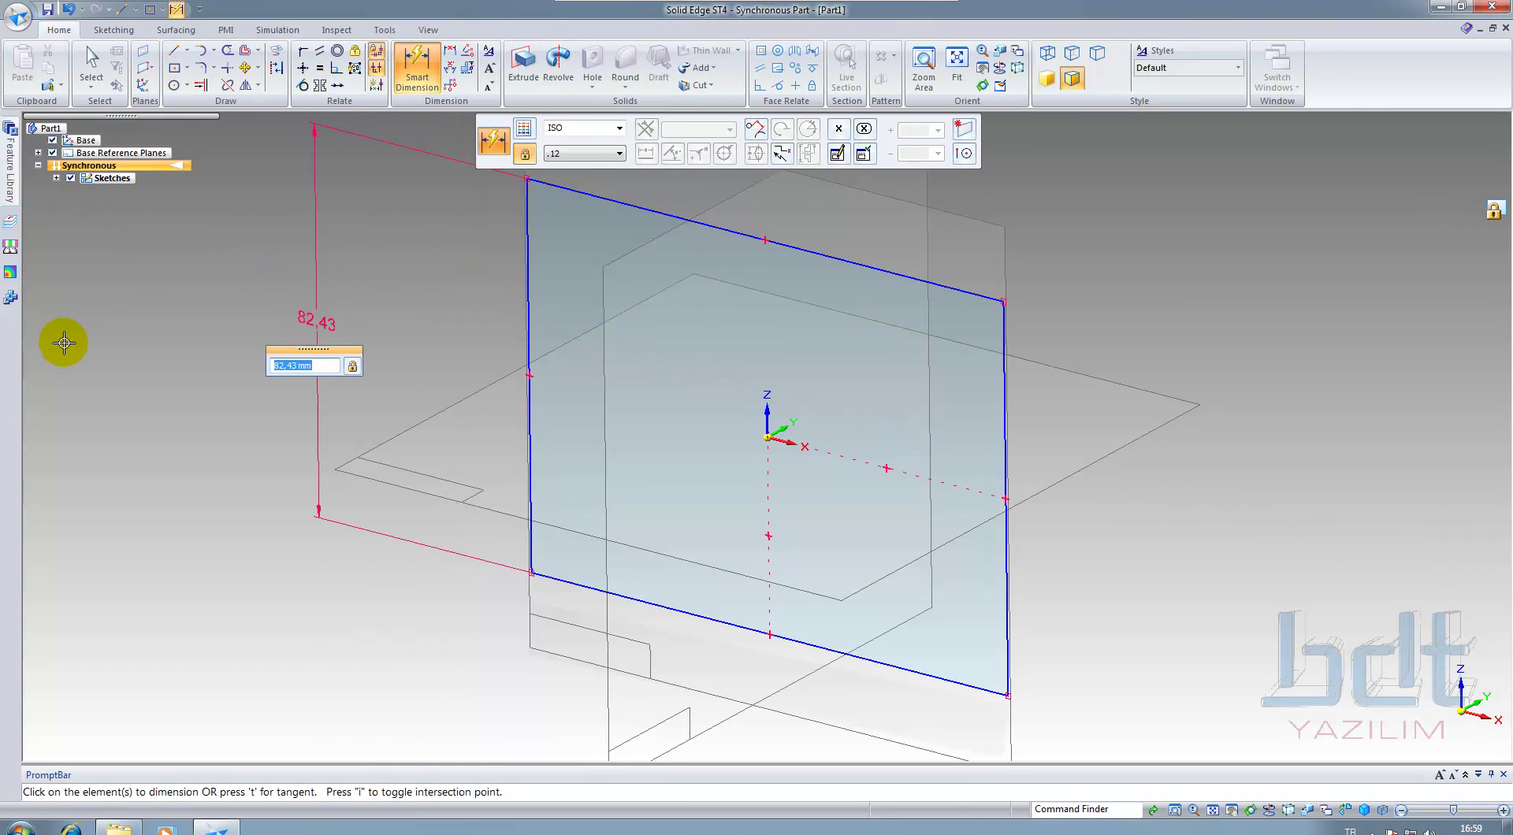
text(85)
key(Return)
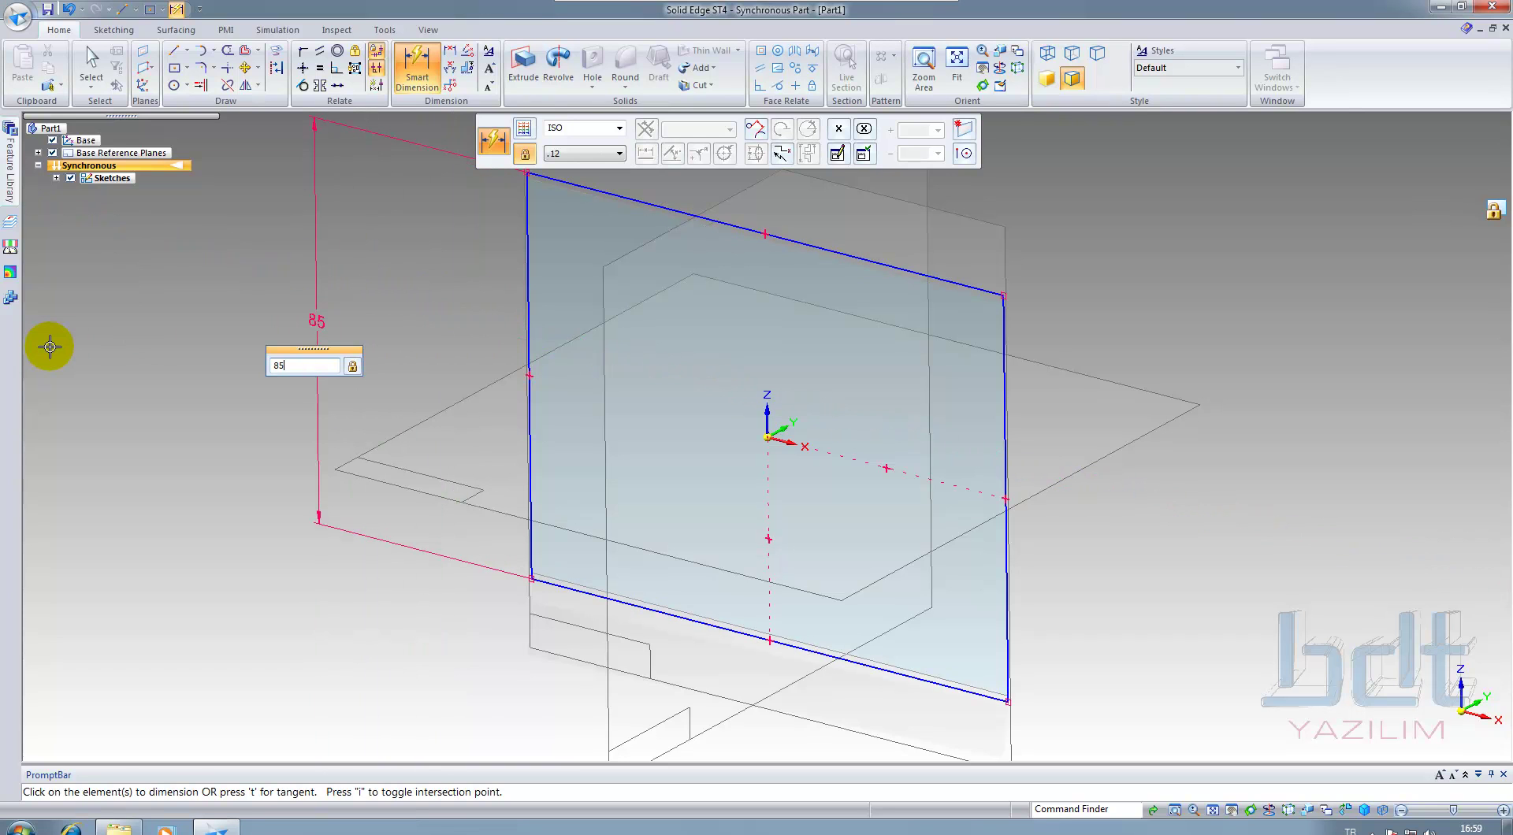
Dimension the rectangle's lower edge and set its width to 125 mm
click(722, 633)
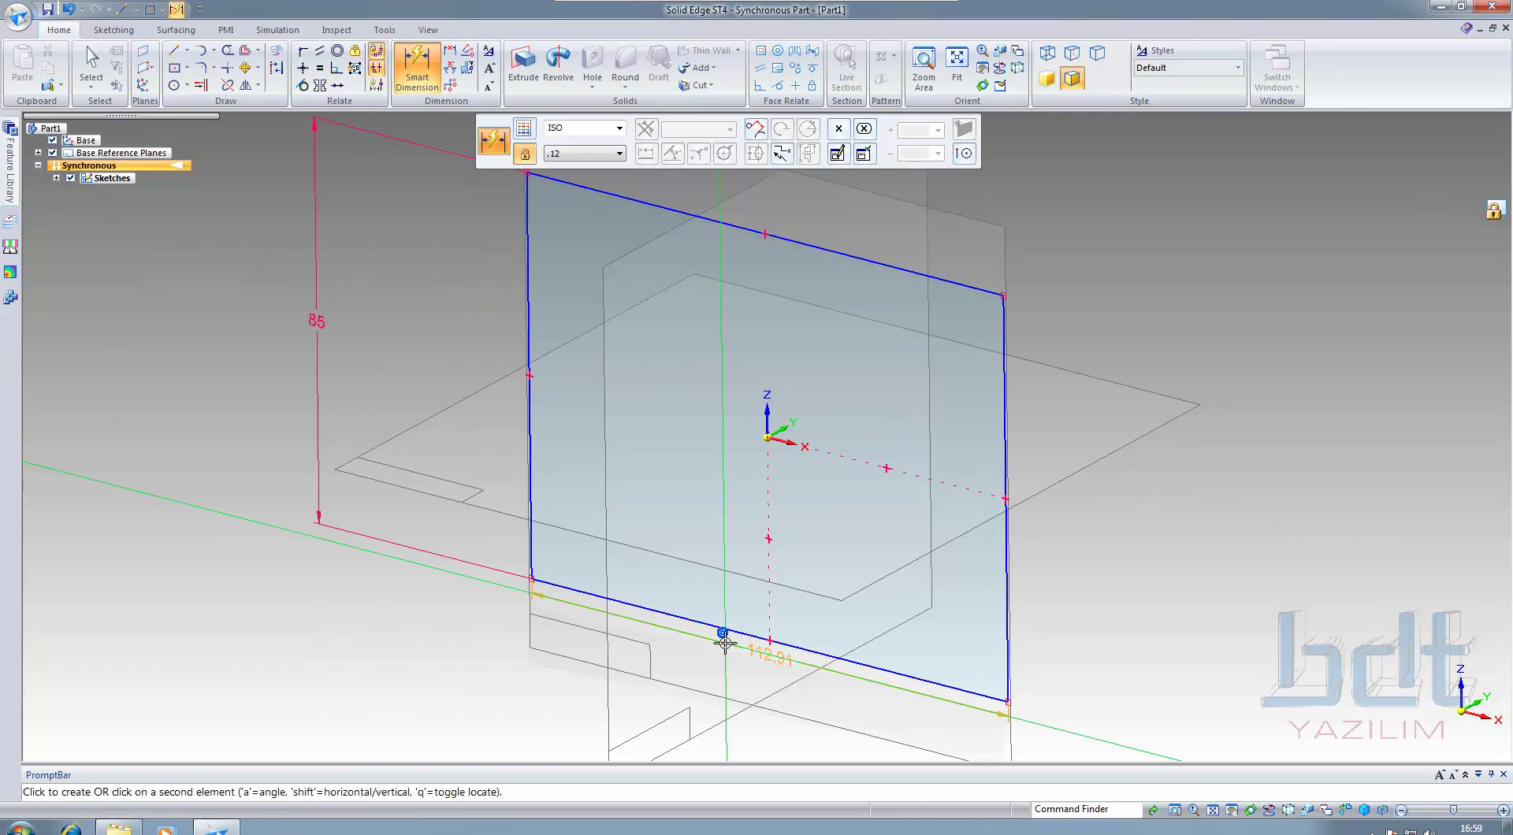
click(741, 729)
text(125)
key(Return)
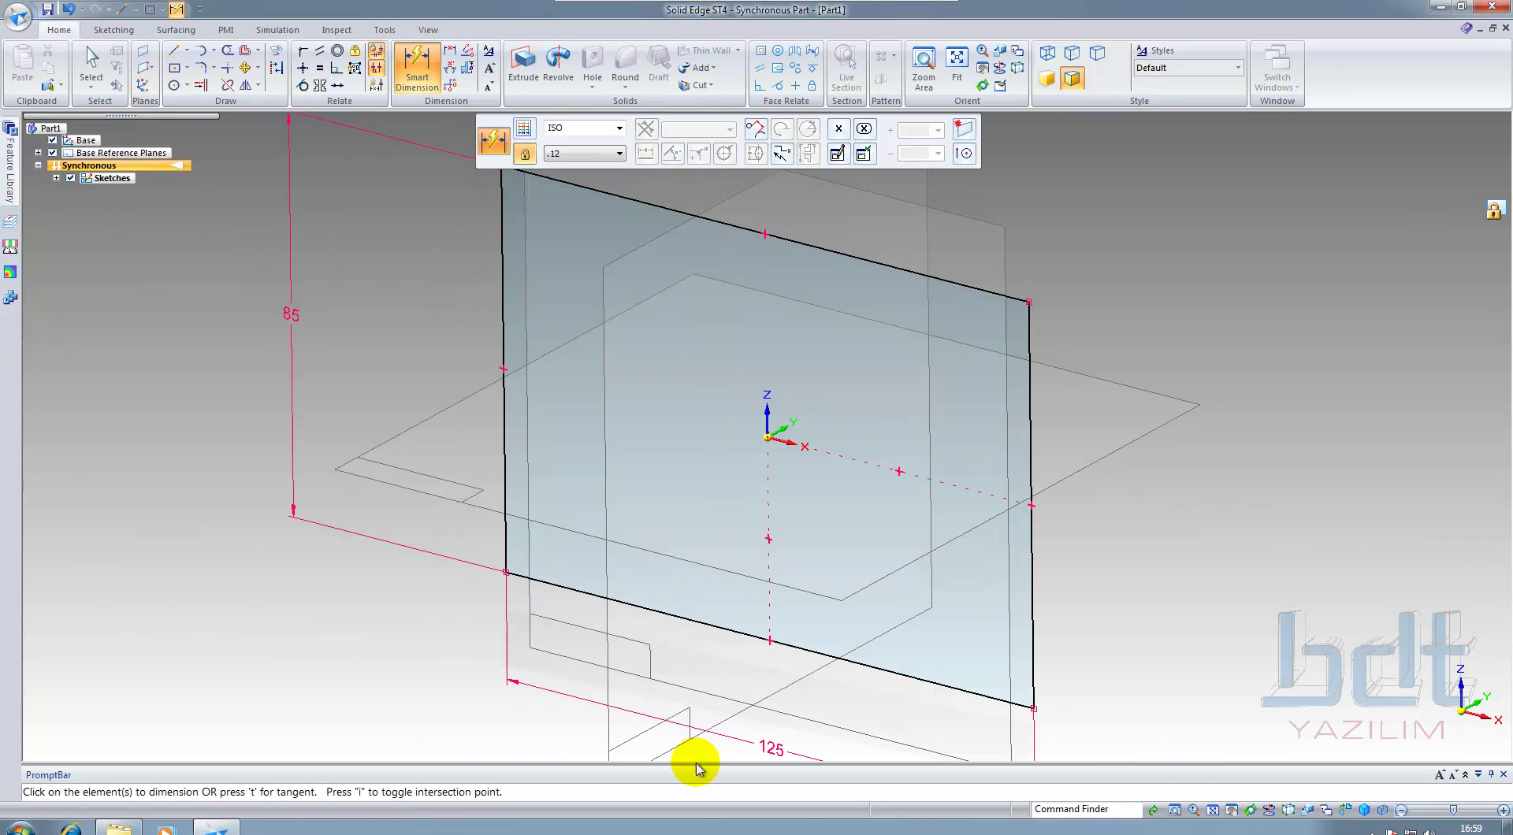
Turn the sketch's relationship colors off and back on while viewing the sketch plane head-on
scroll(281, 568, down, 1)
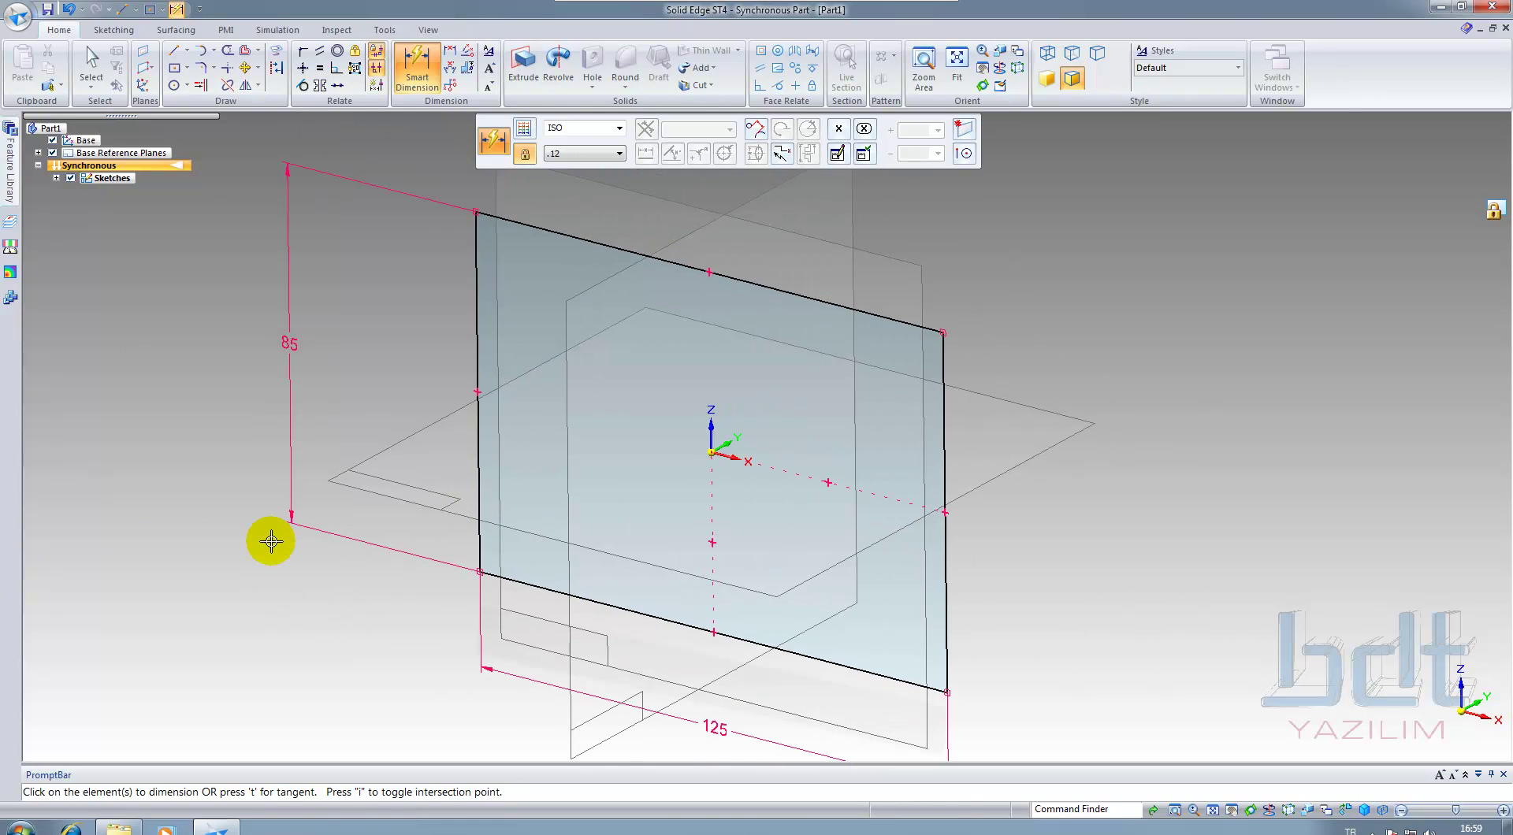
key(ctrl+h)
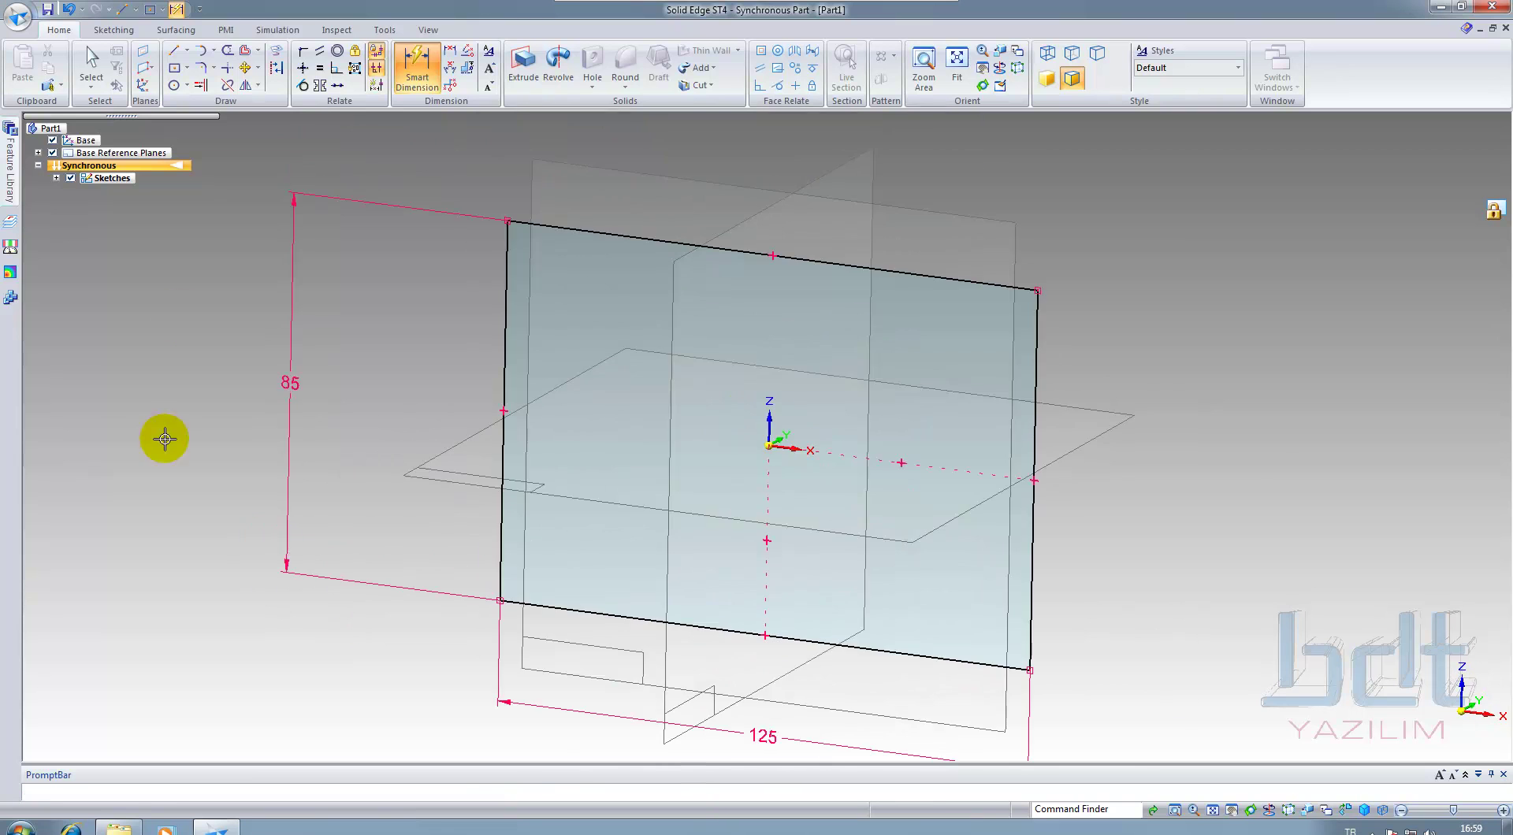
shift+middle_drag(1013, 378, 924, 395)
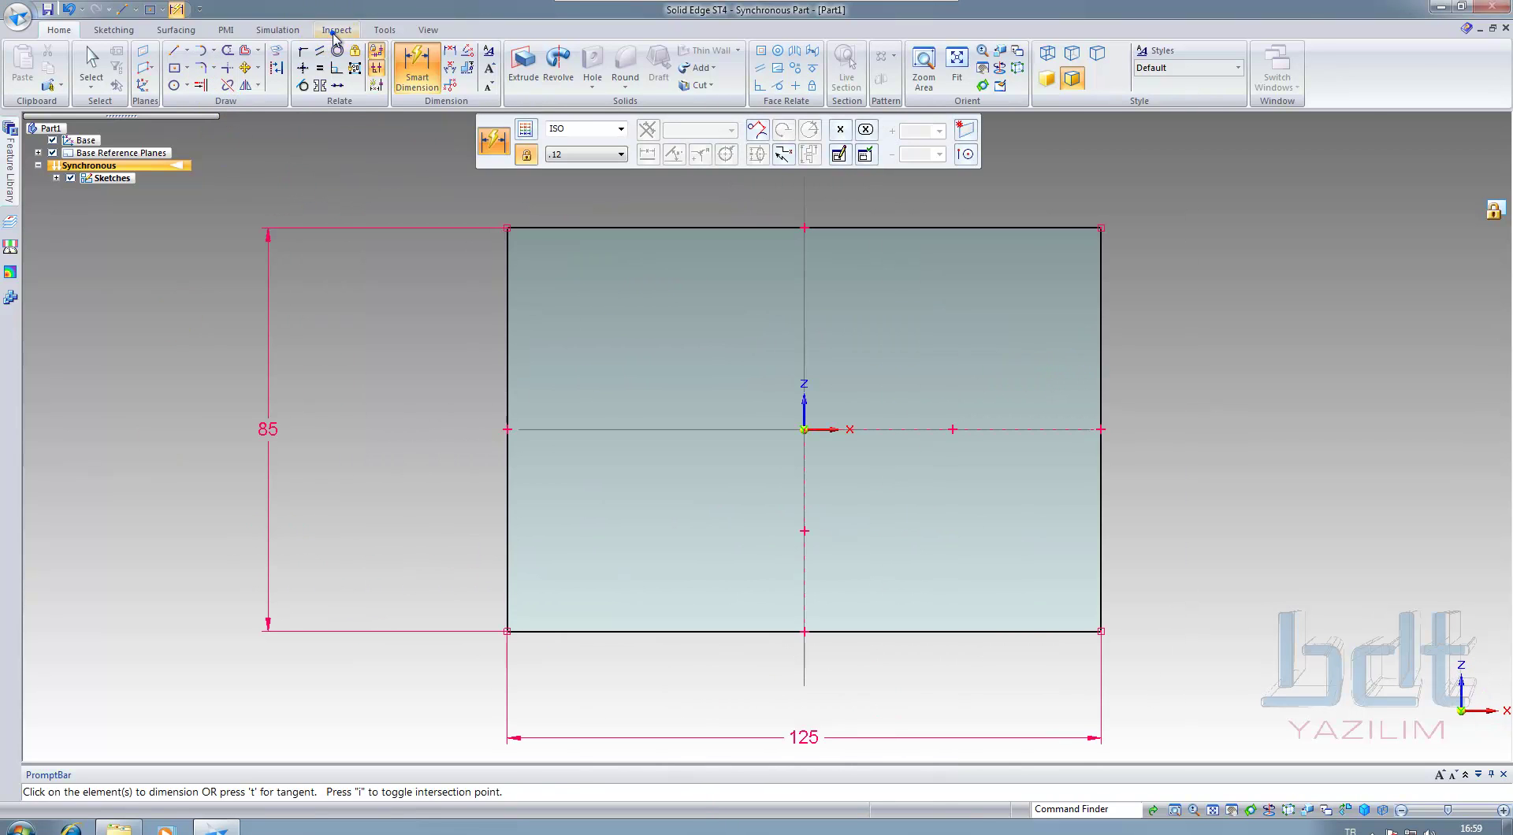
click(335, 30)
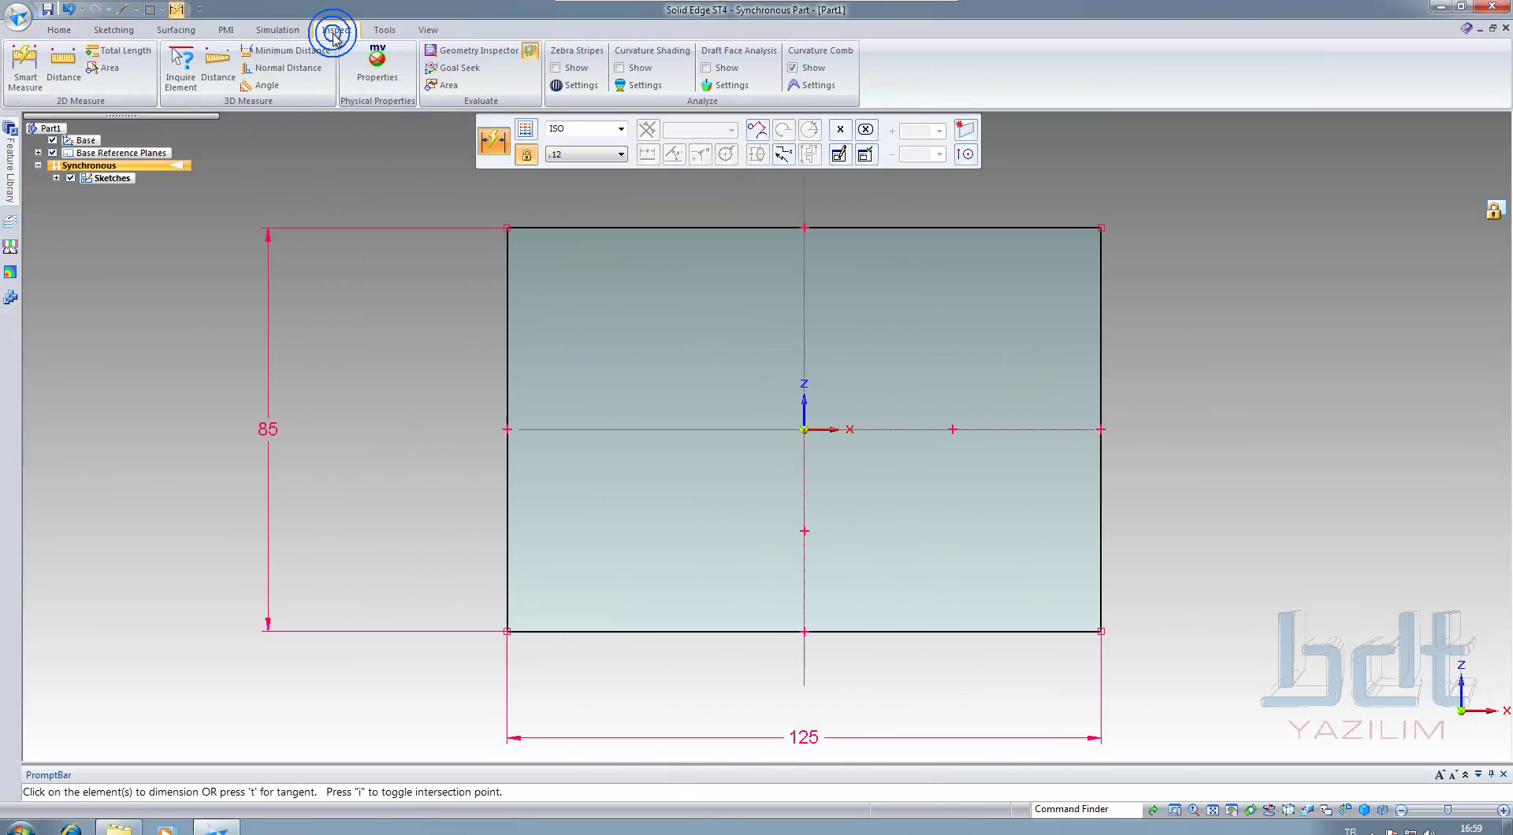
click(530, 52)
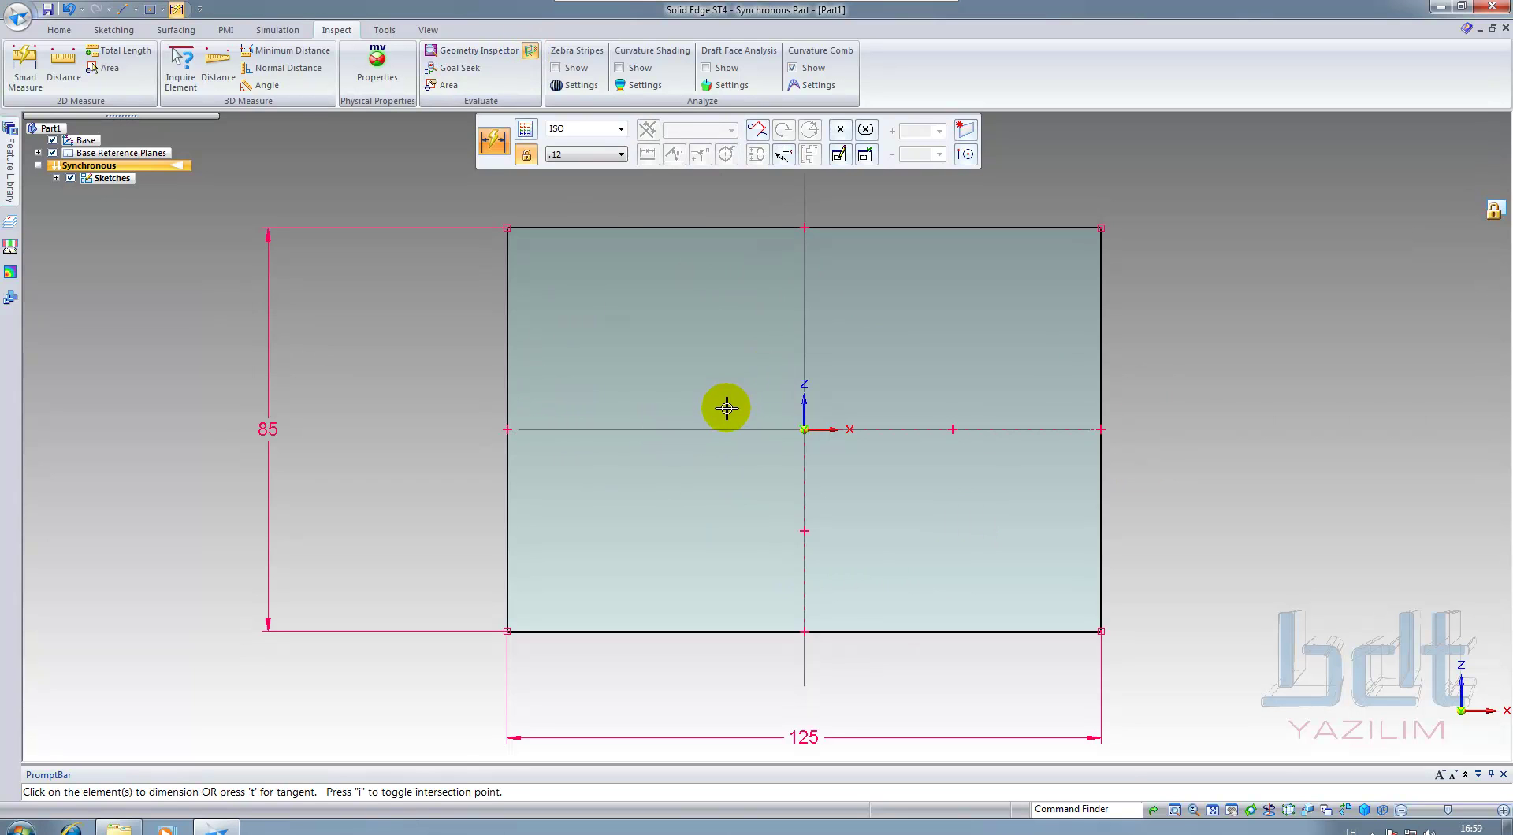
click(533, 55)
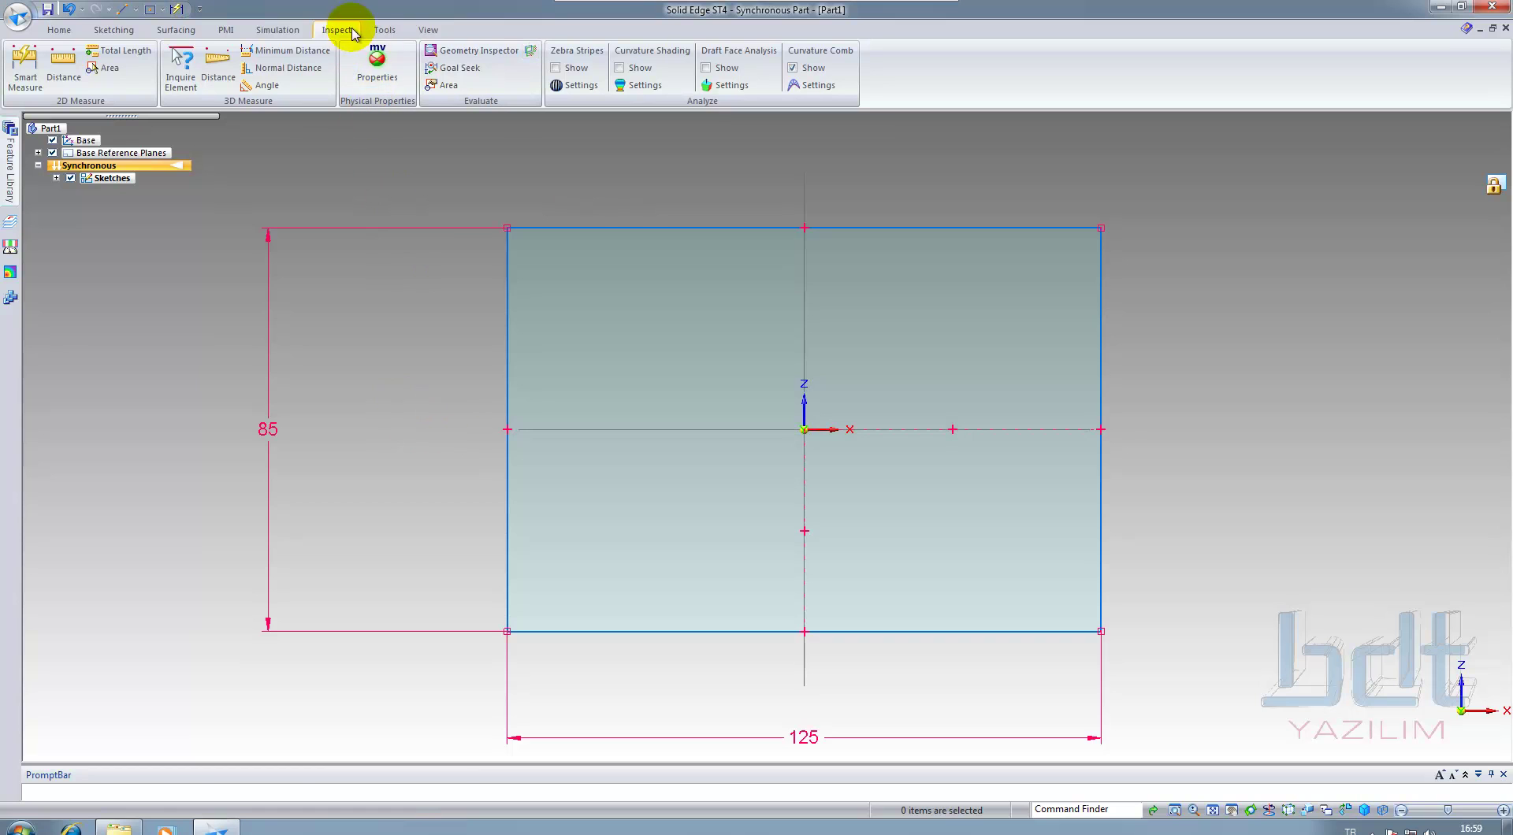
click(531, 52)
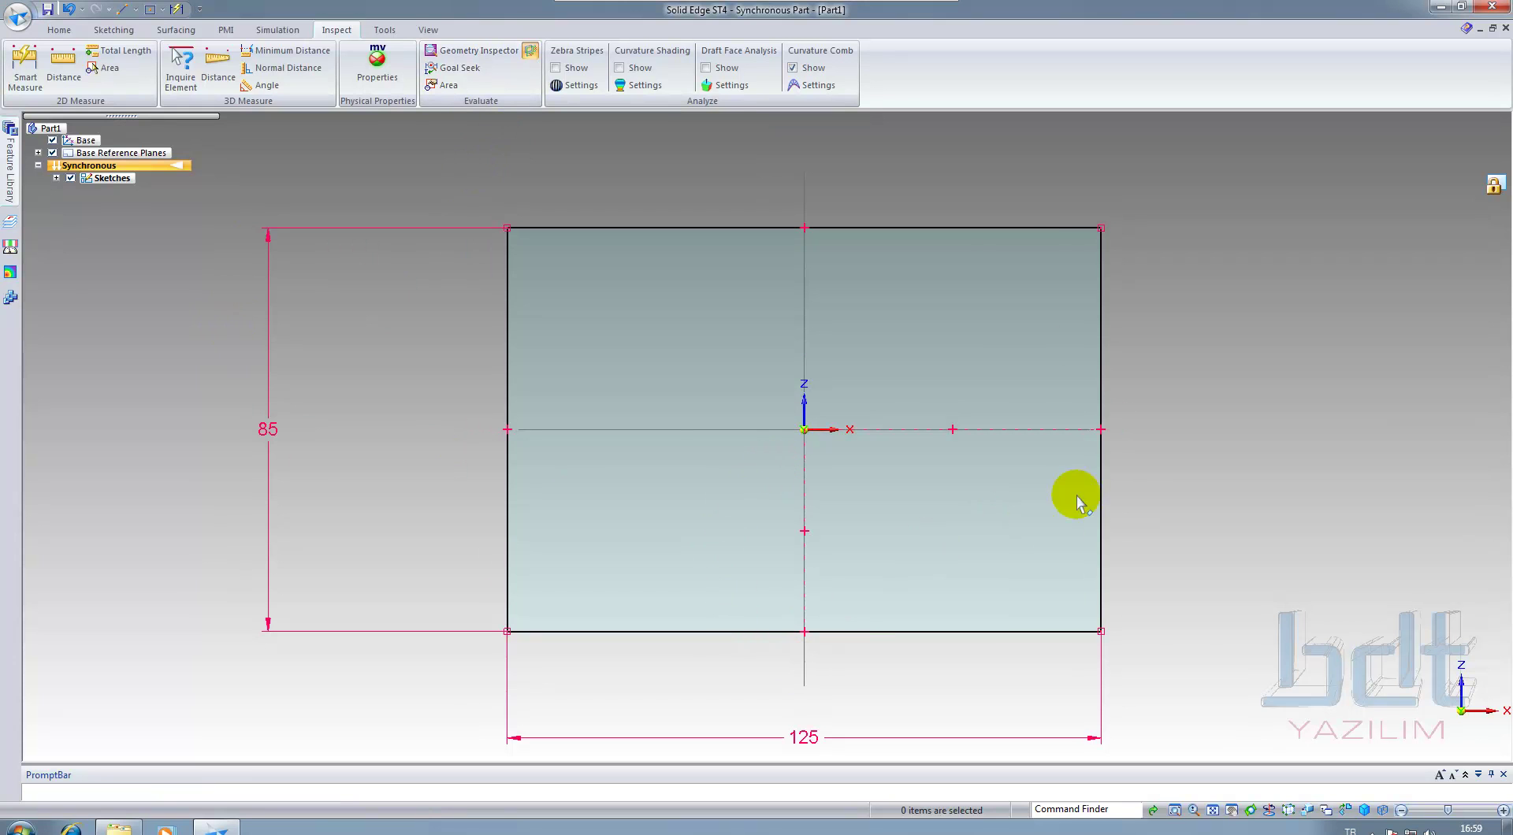
Change the rectangle's height dimension to 89,25 mm
click(269, 430)
click(228, 451)
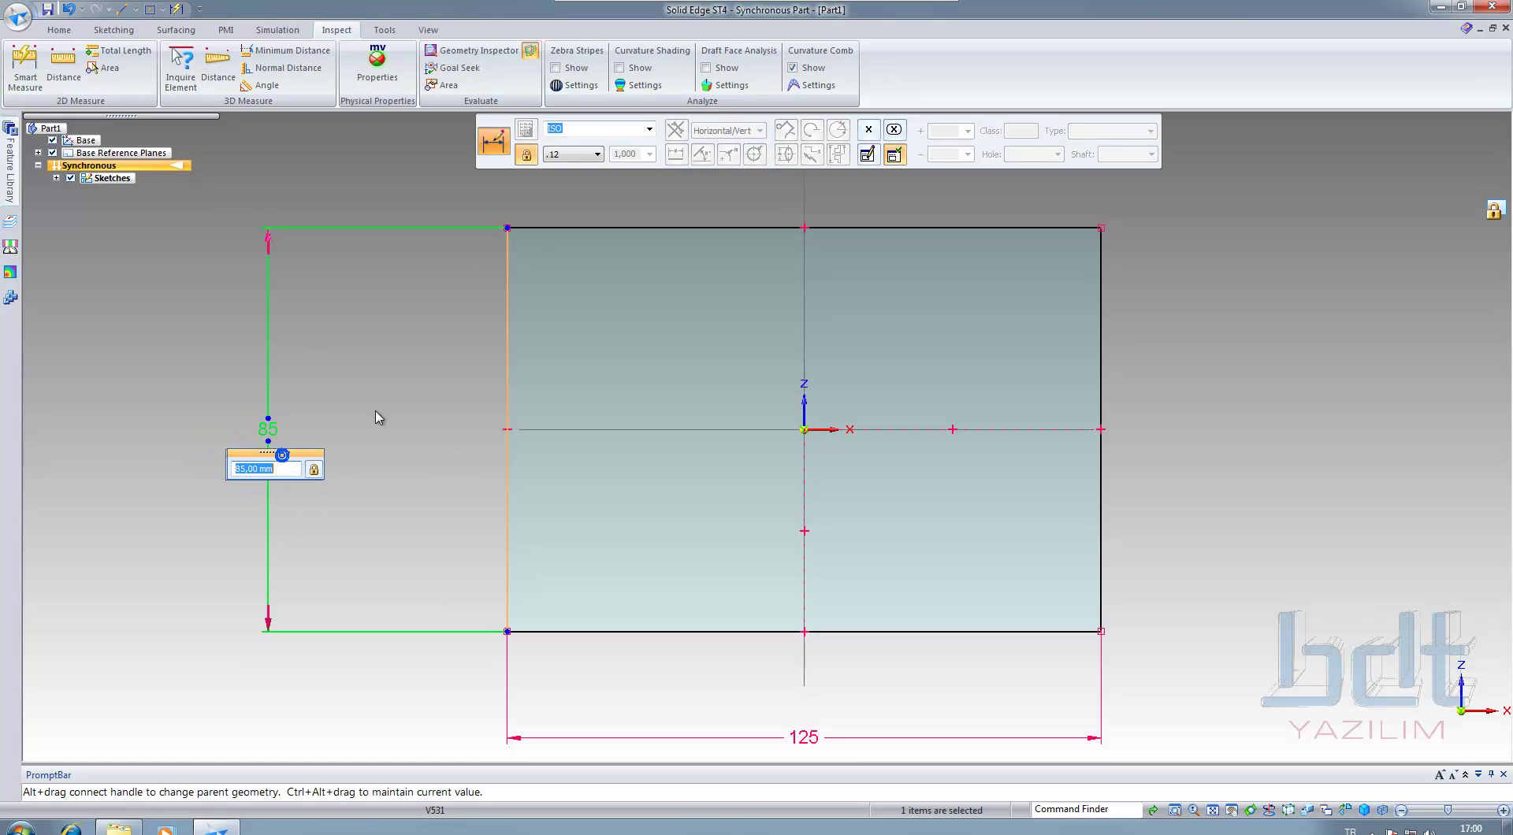
click(339, 425)
text(89,25)
key(Return)
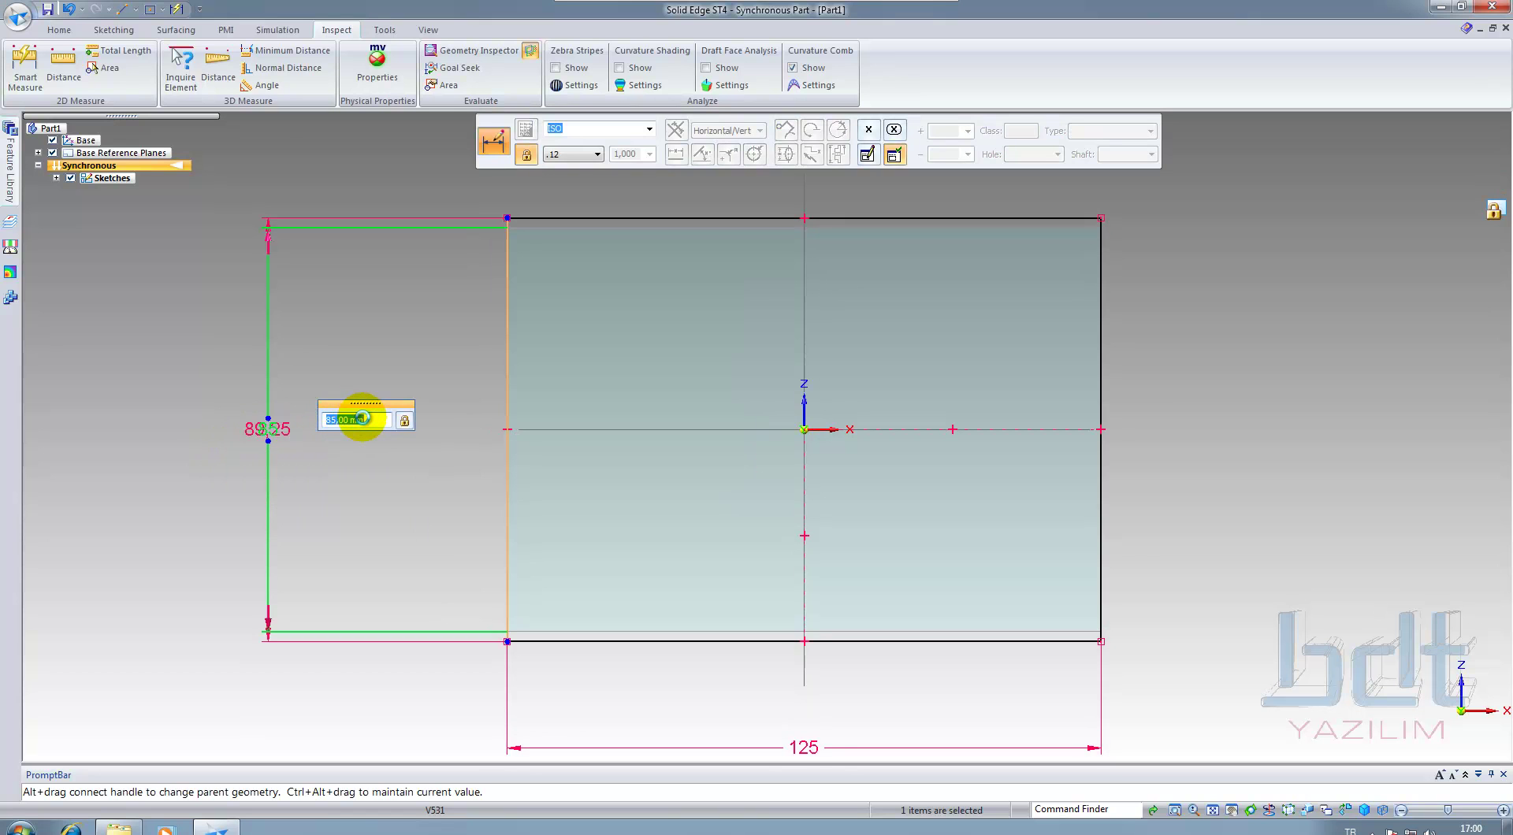
Step the rectangle's height dimension up to 106,25 mm and back down to 85 mm
scroll(363, 420, up, 4)
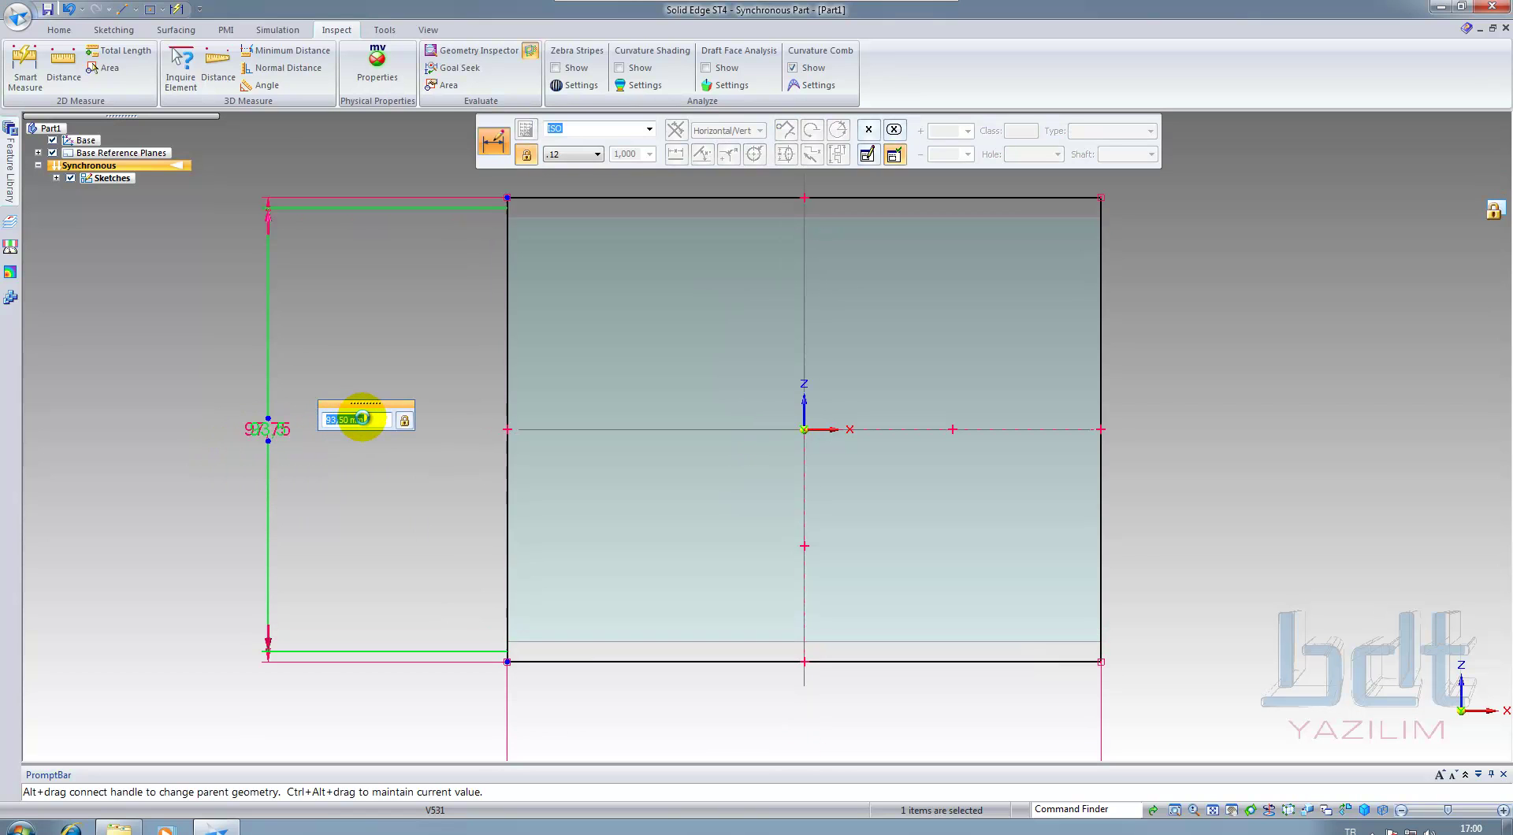
scroll(363, 419, up, 4)
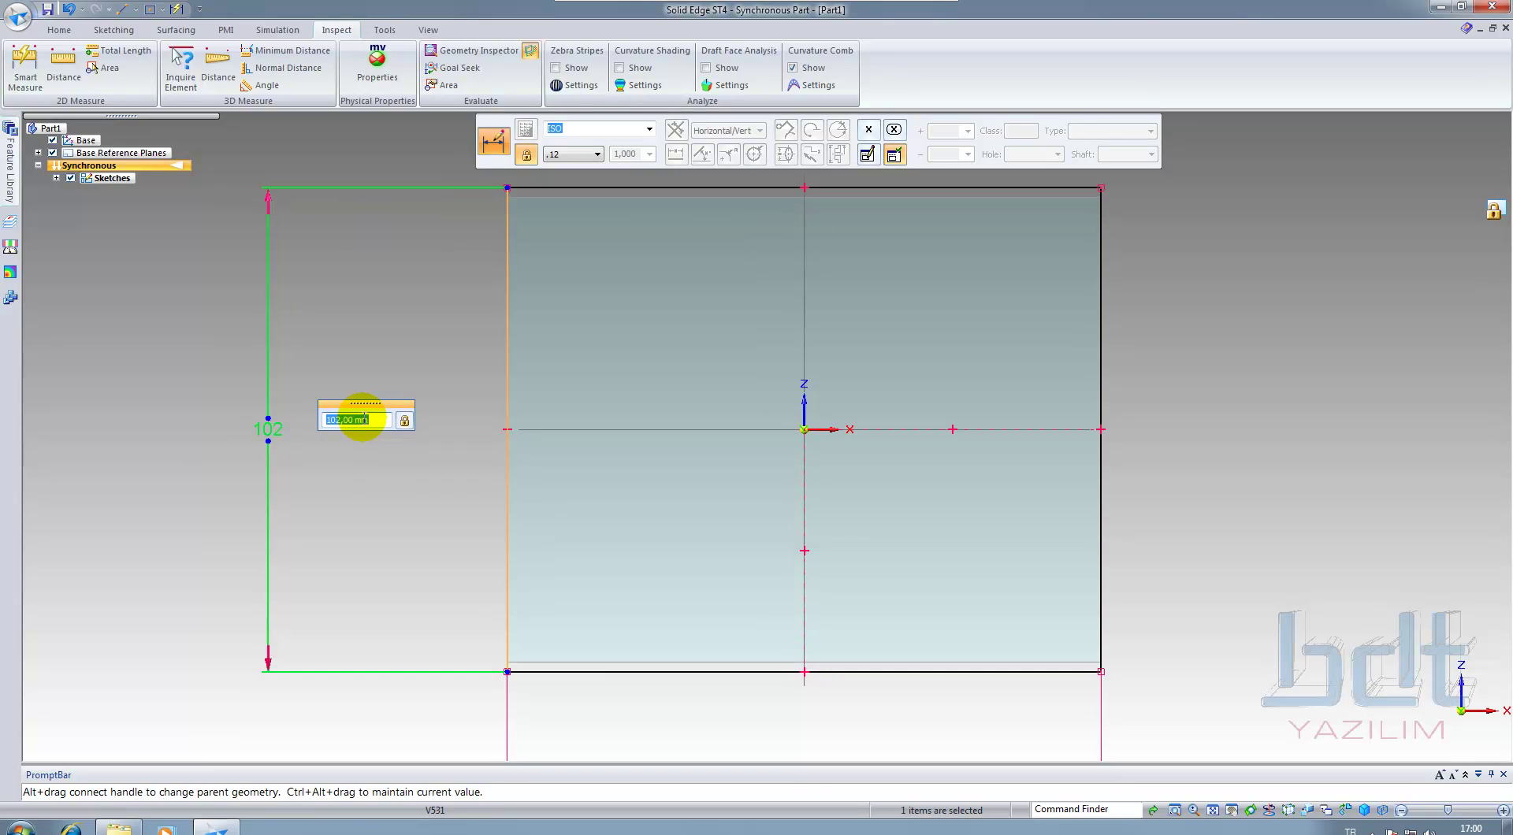
scroll(362, 420, down, 4)
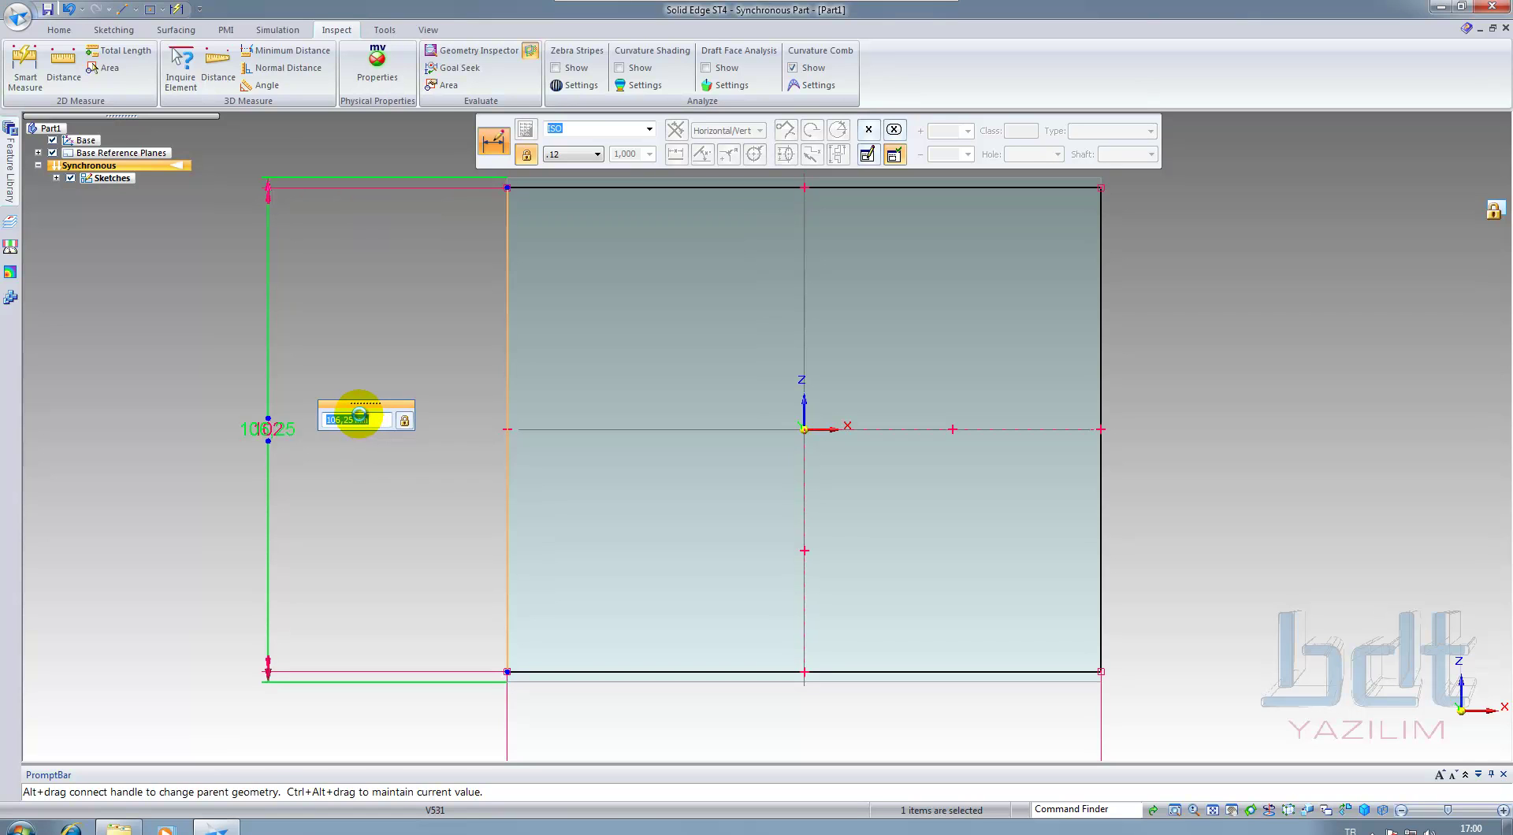
scroll(360, 413, down, 2)
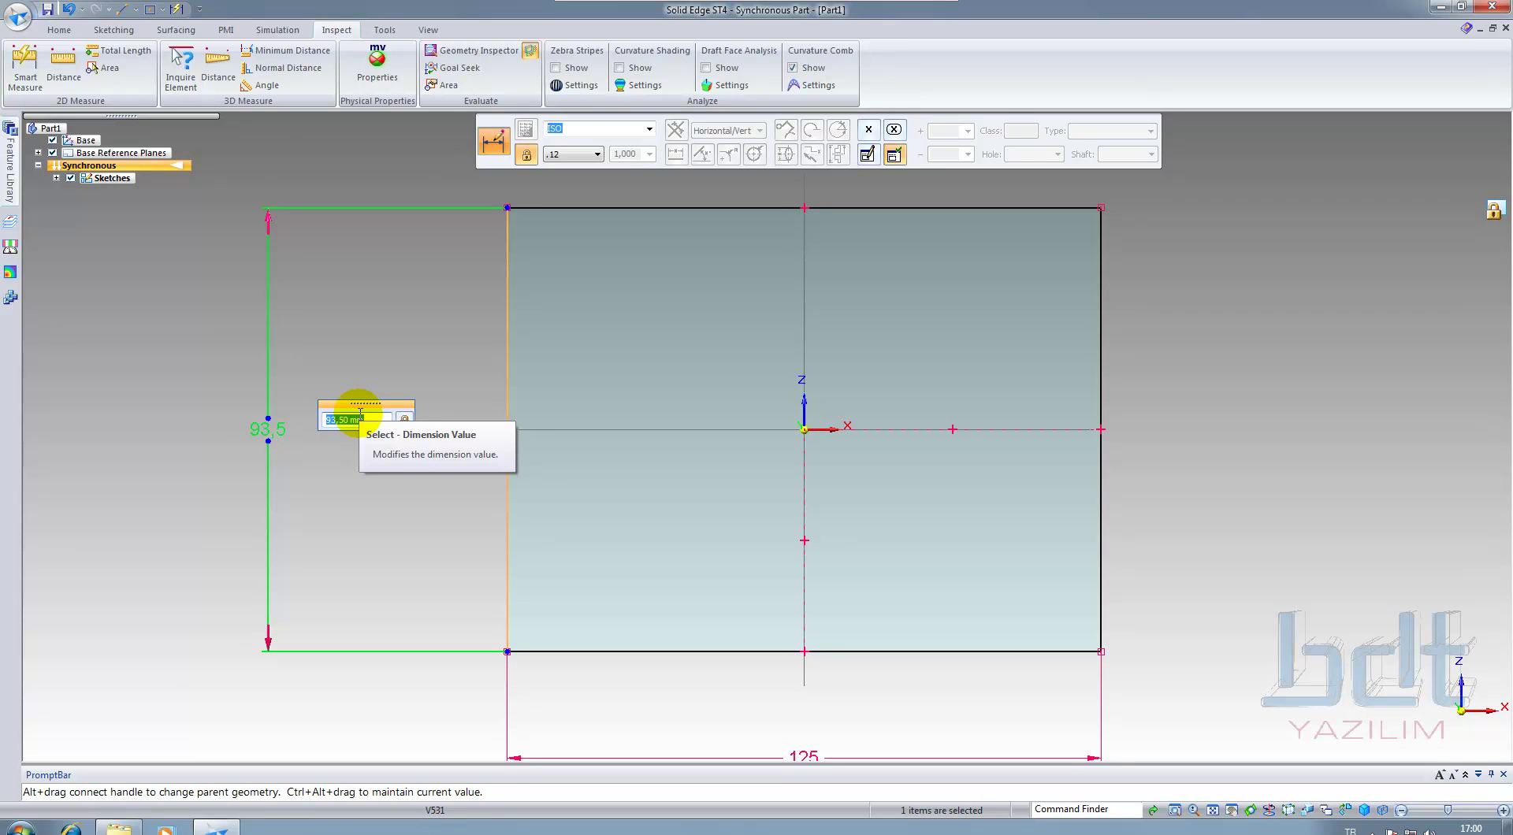
scroll(360, 413, down, 4)
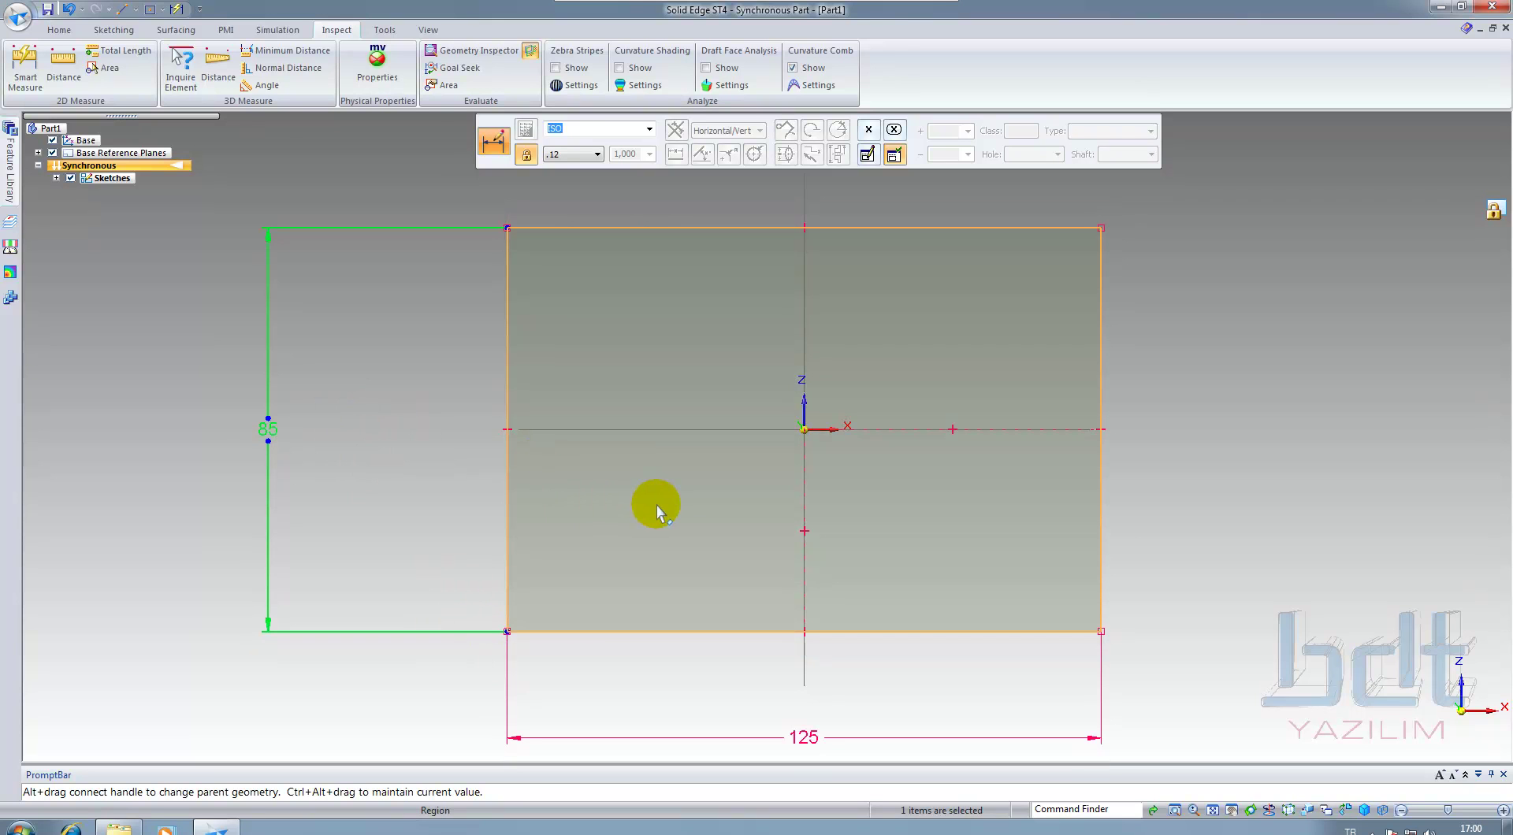
Deselect the height dimension and hide the base reference planes
key(ctrl+i)
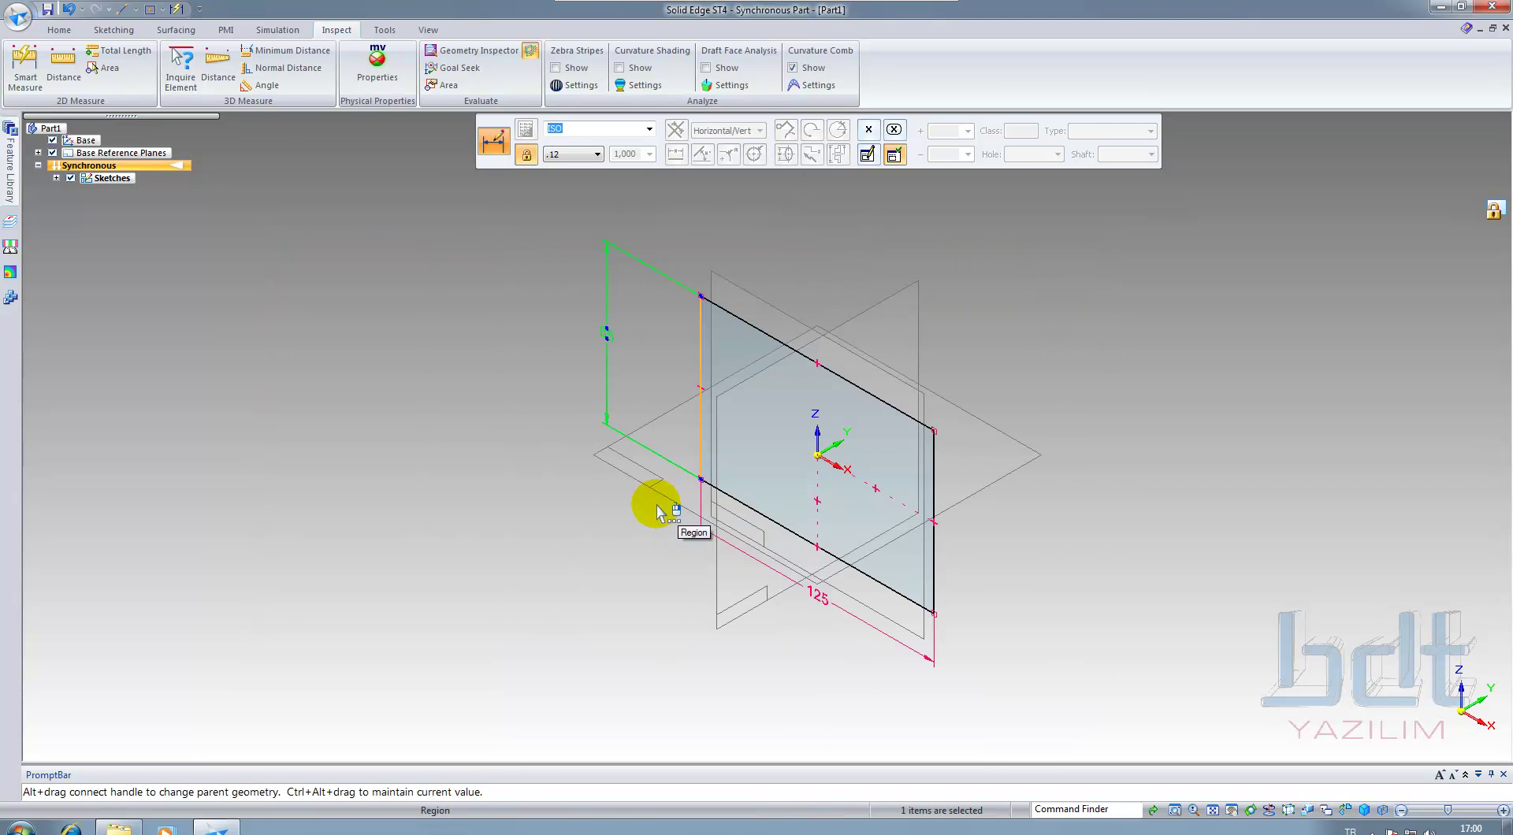
click(488, 425)
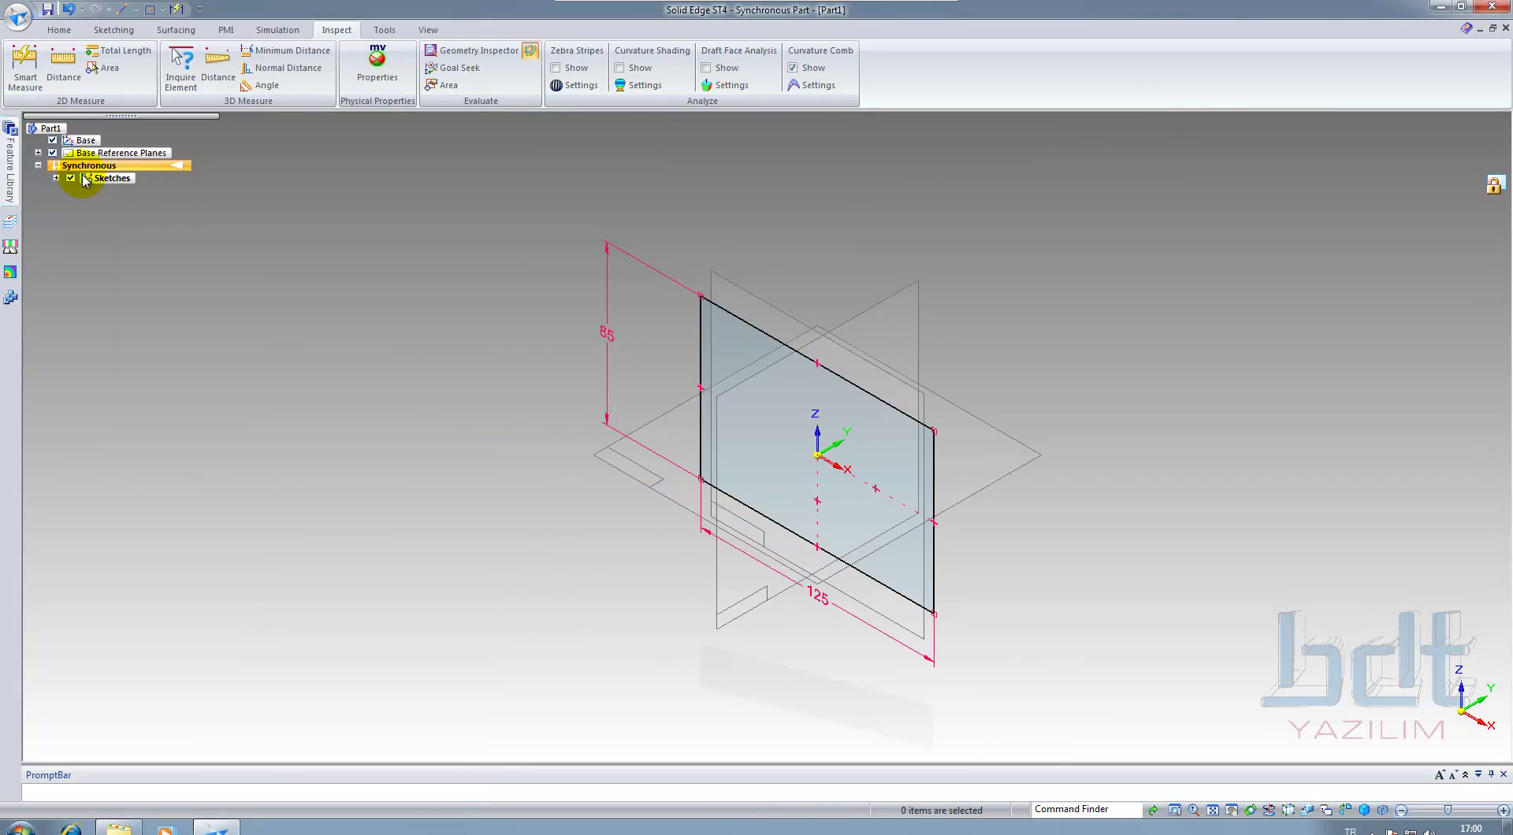
click(52, 154)
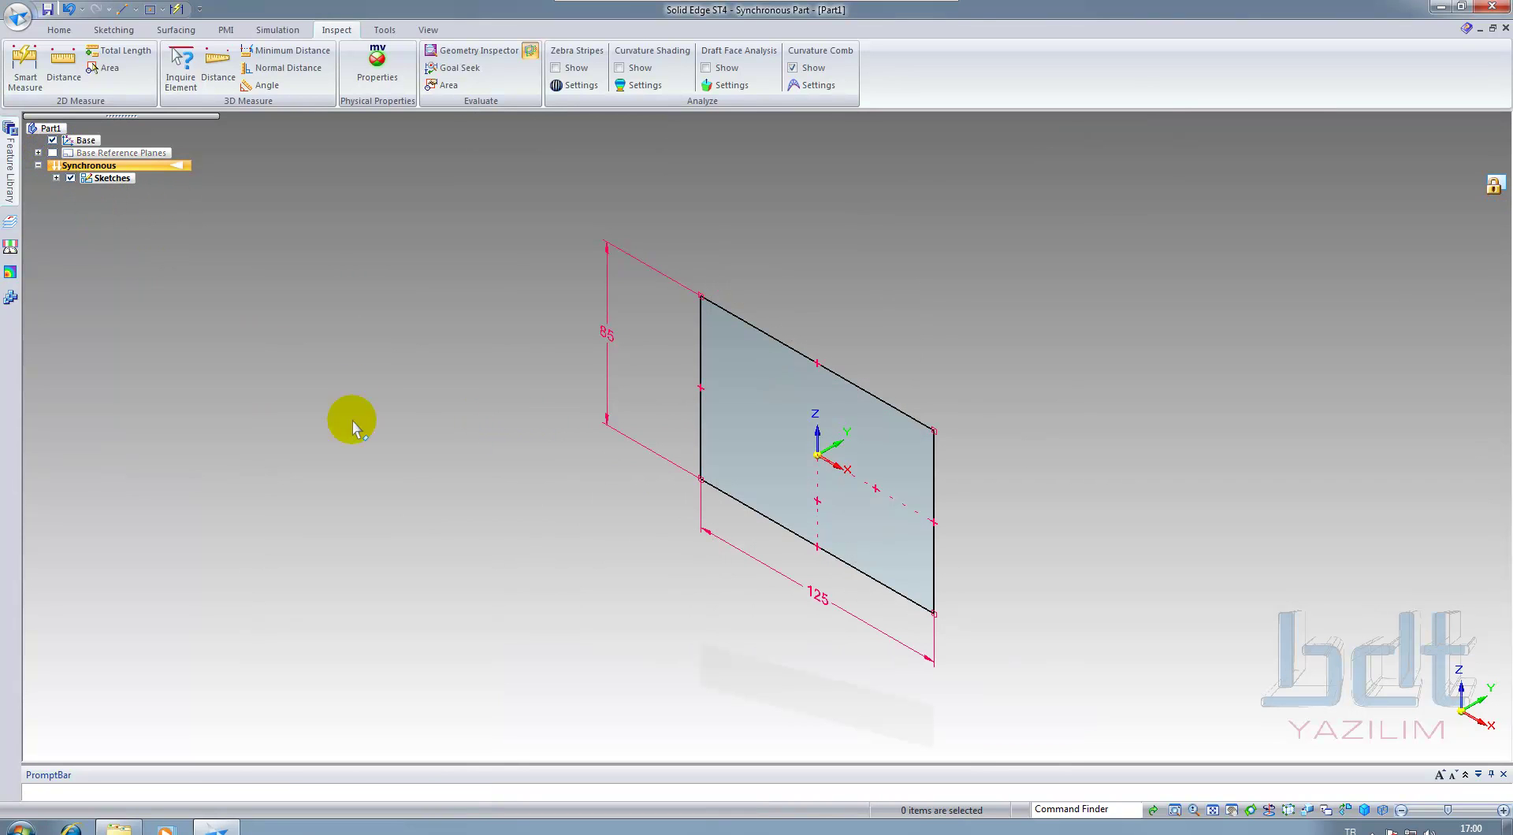
Select the rectangle's region and extrude it 75 mm in the negative Y direction into a solid block
click(56, 27)
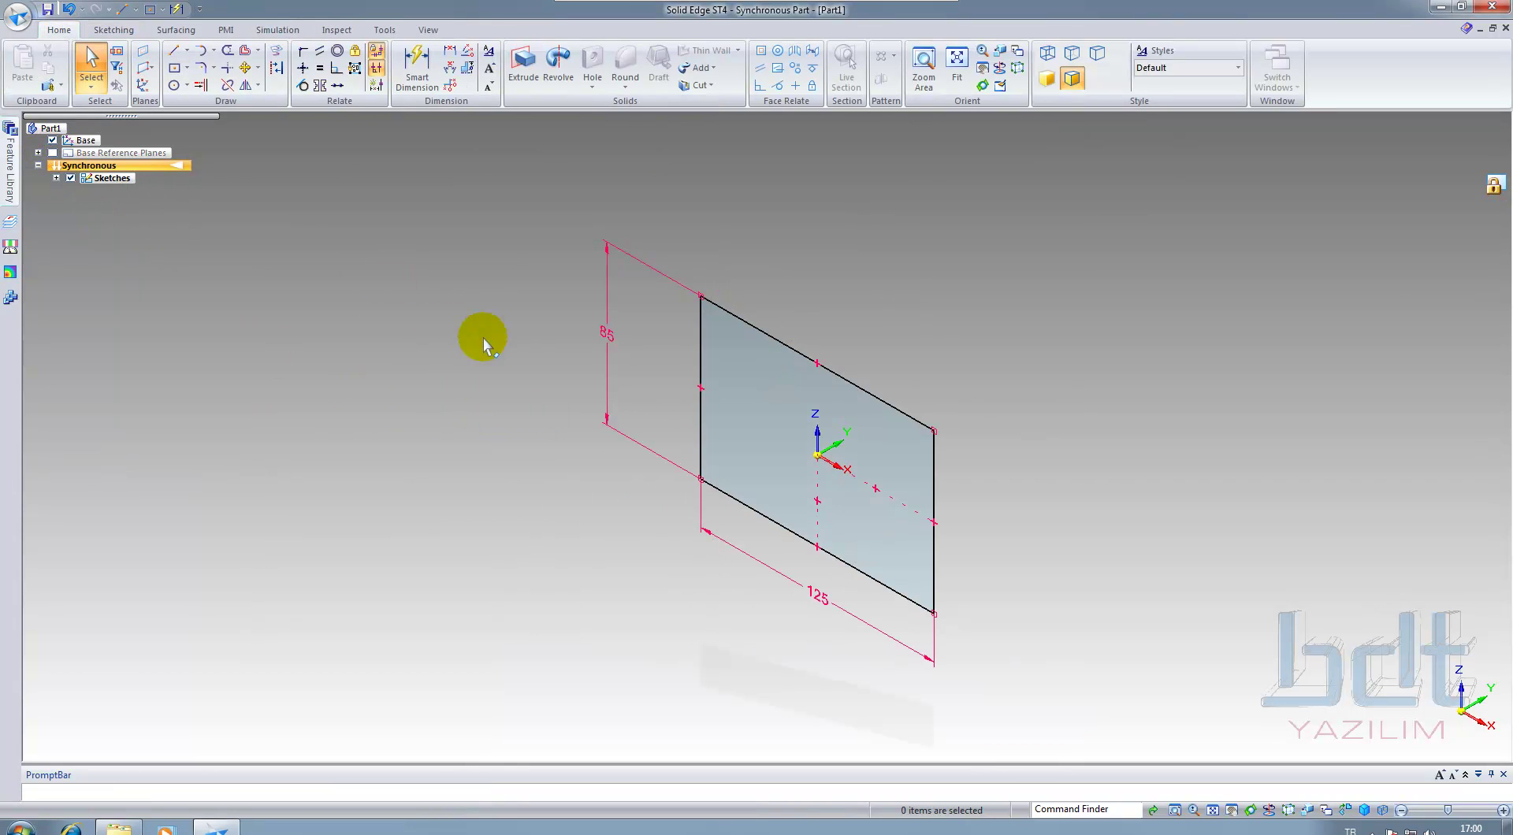
right_click(533, 506)
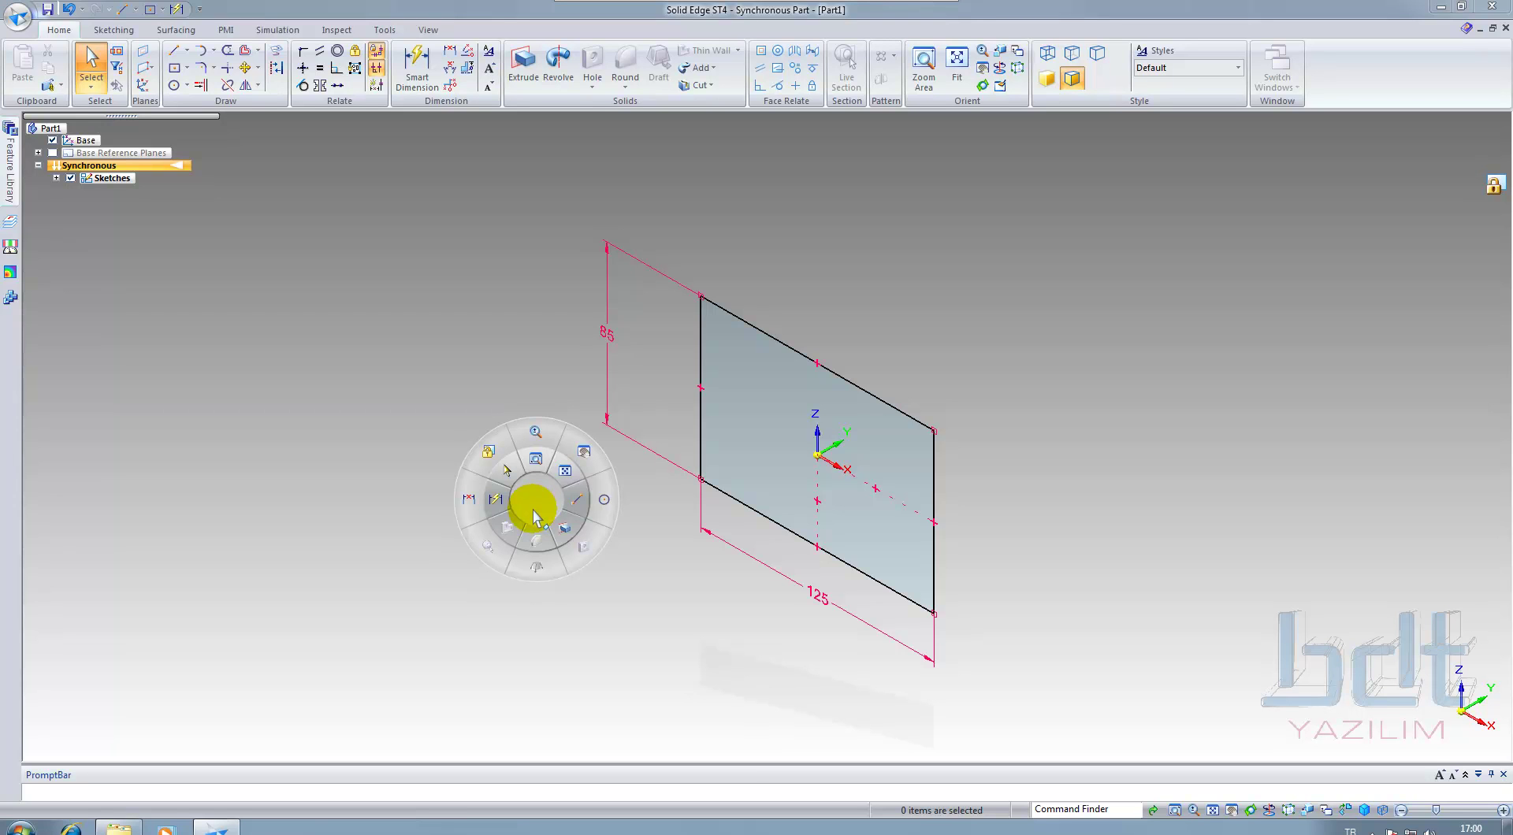
click(508, 473)
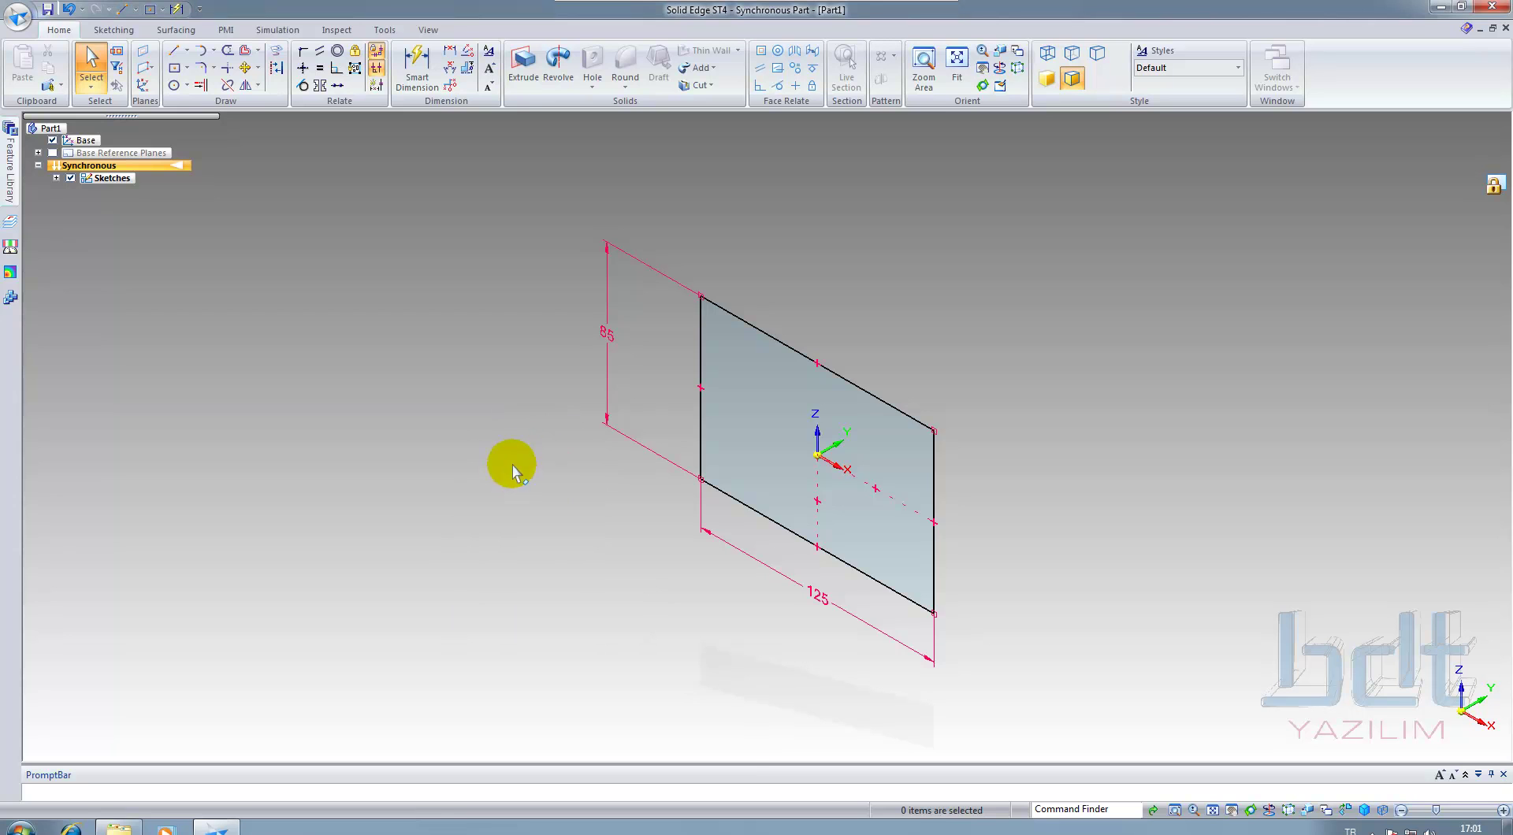
click(765, 403)
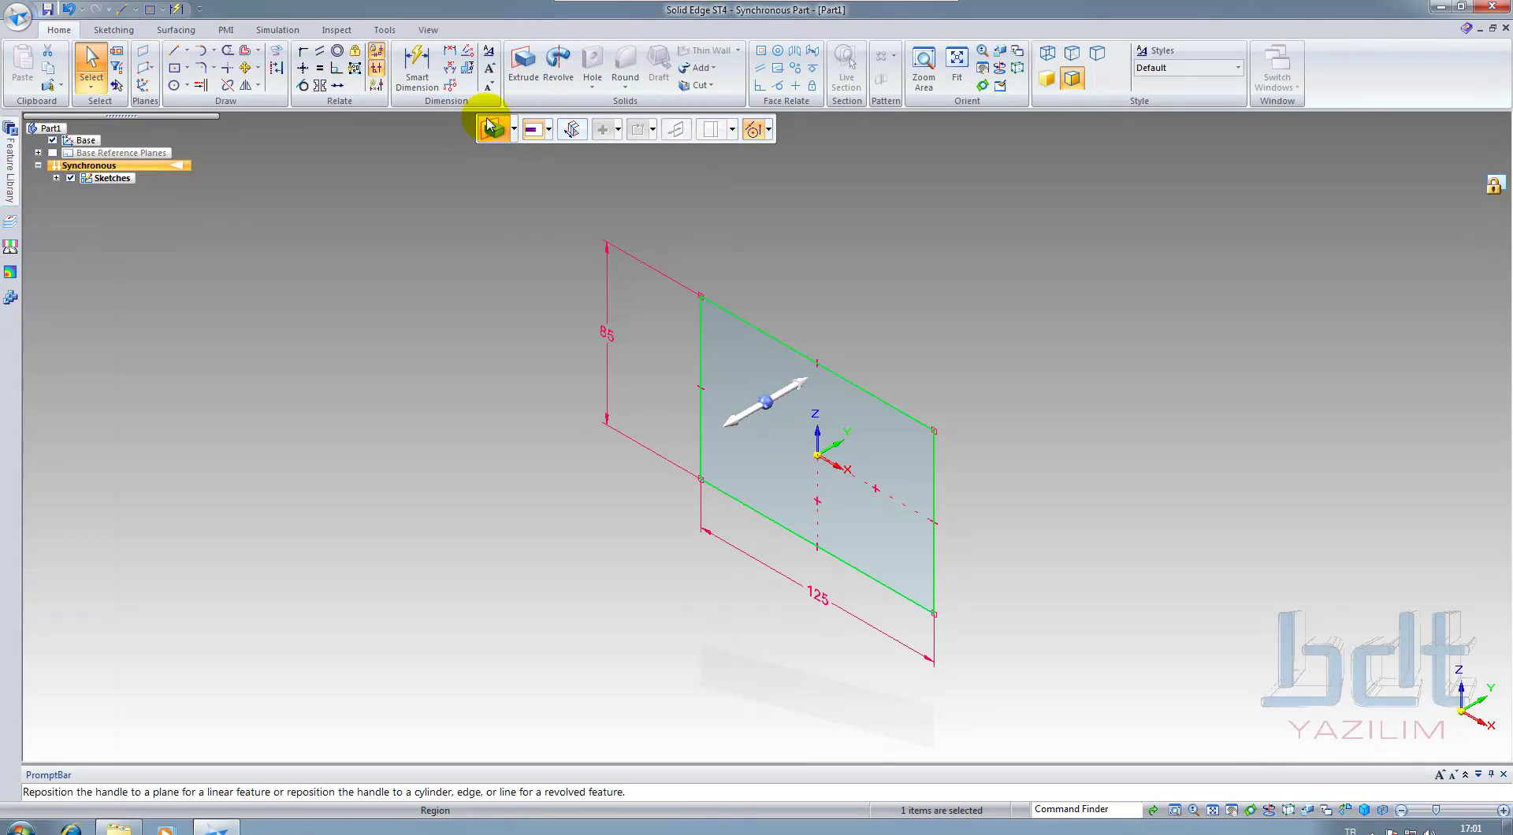
mouse_move(695, 386)
mouse_down()
mouse_move(744, 418)
mouse_move(659, 432)
mouse_move(665, 419)
mouse_move(646, 483)
mouse_move(777, 399)
mouse_move(932, 345)
mouse_move(790, 416)
mouse_move(600, 450)
mouse_up()
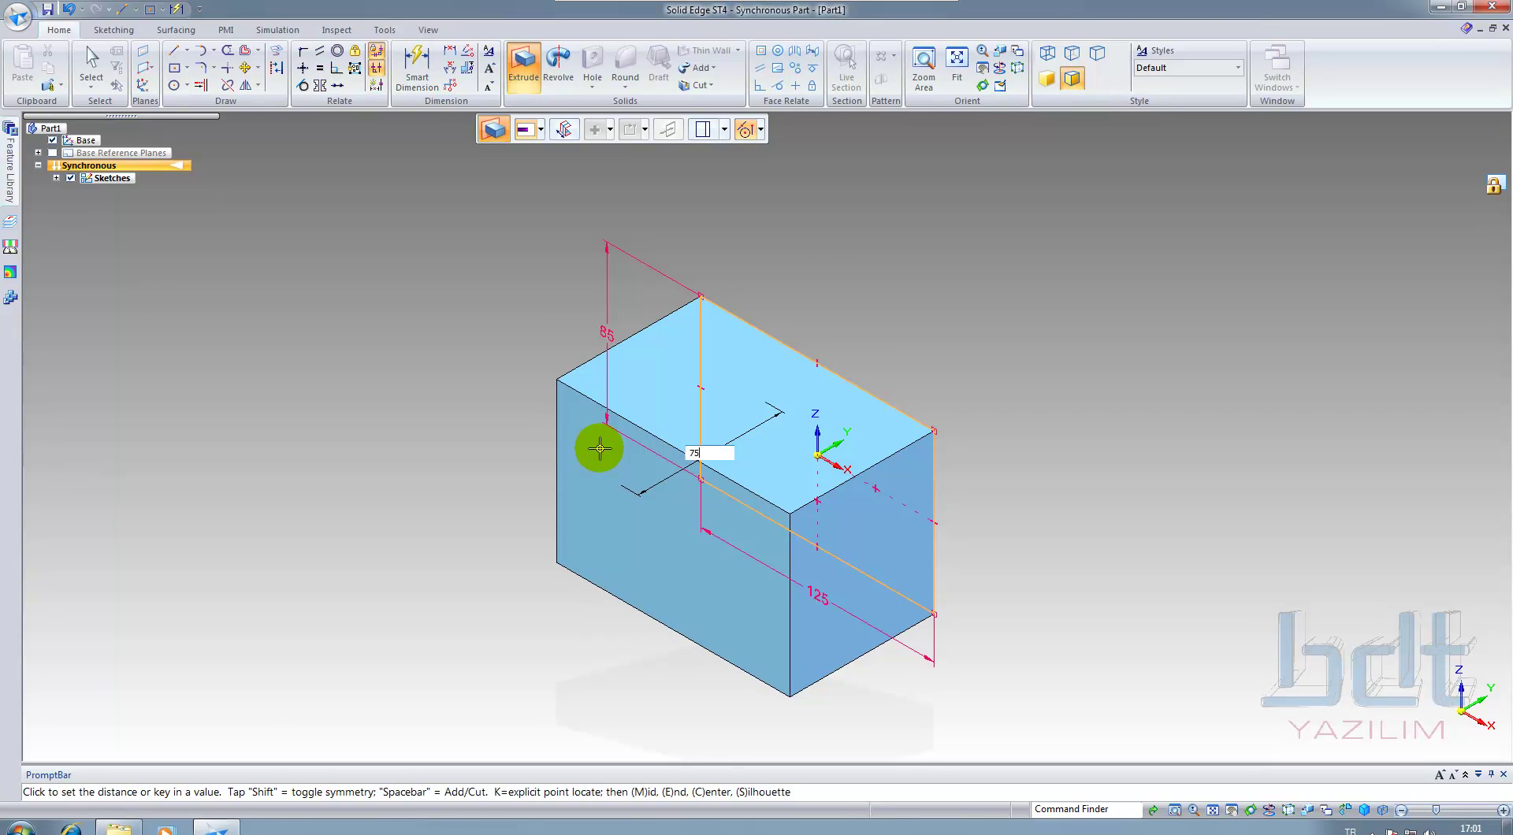
key(Return)
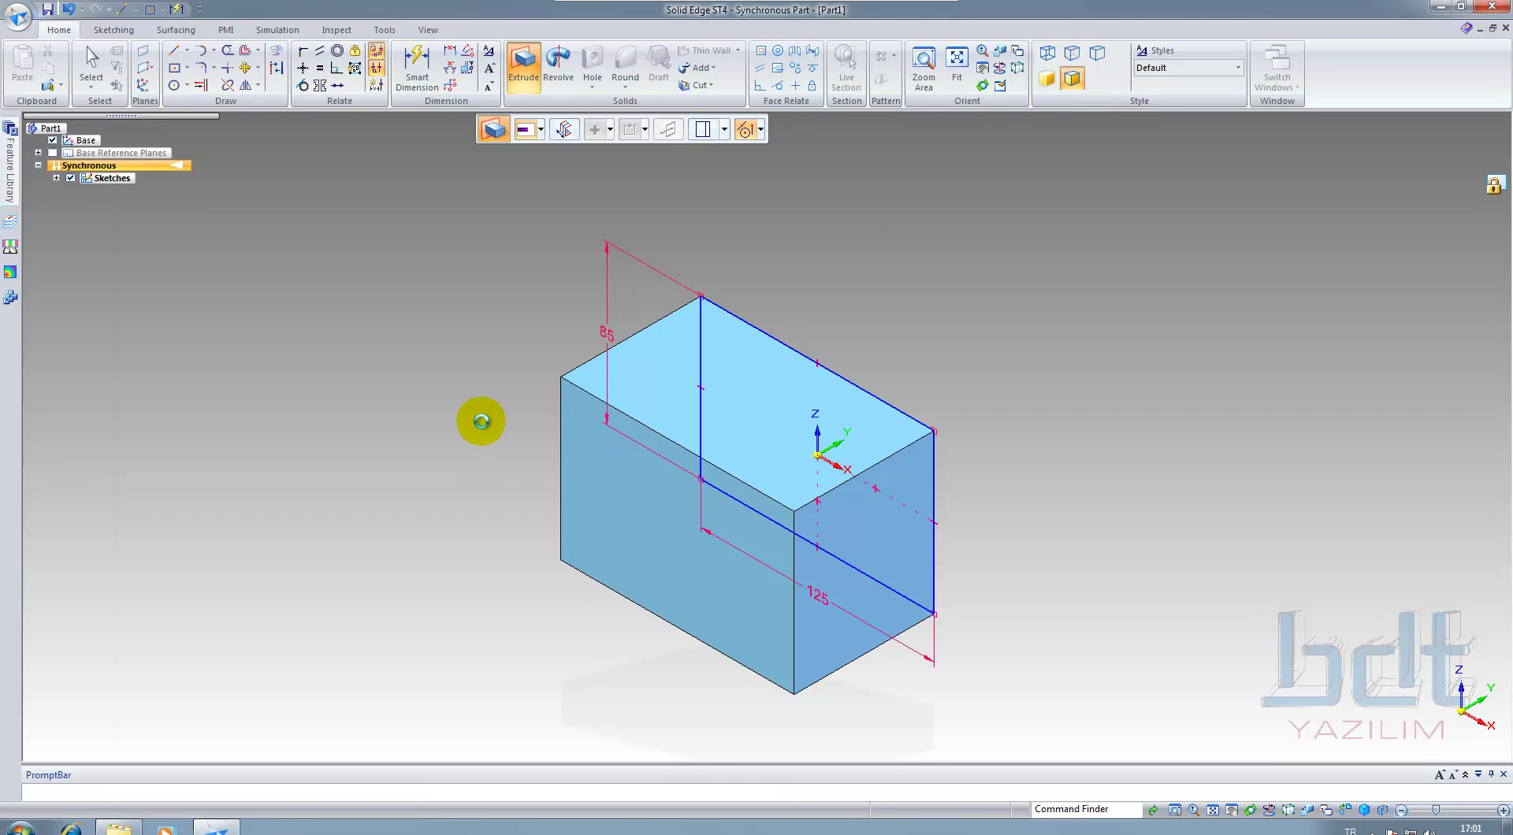